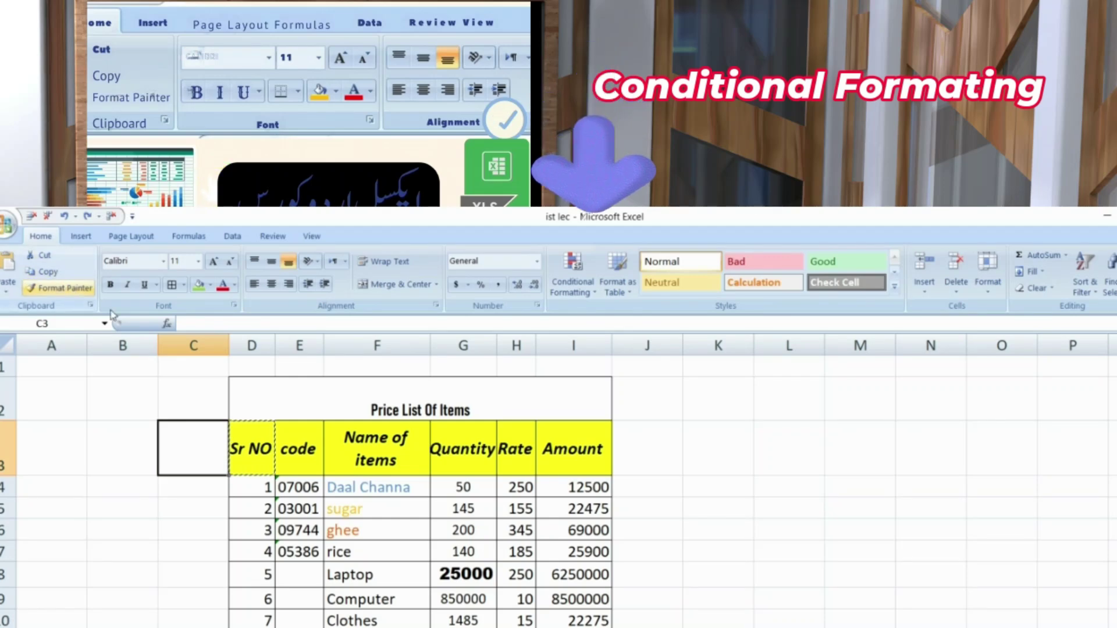
Copy the formatting of the Name of items header onto the item names below it and undo the change.
click(384, 454)
click(60, 289)
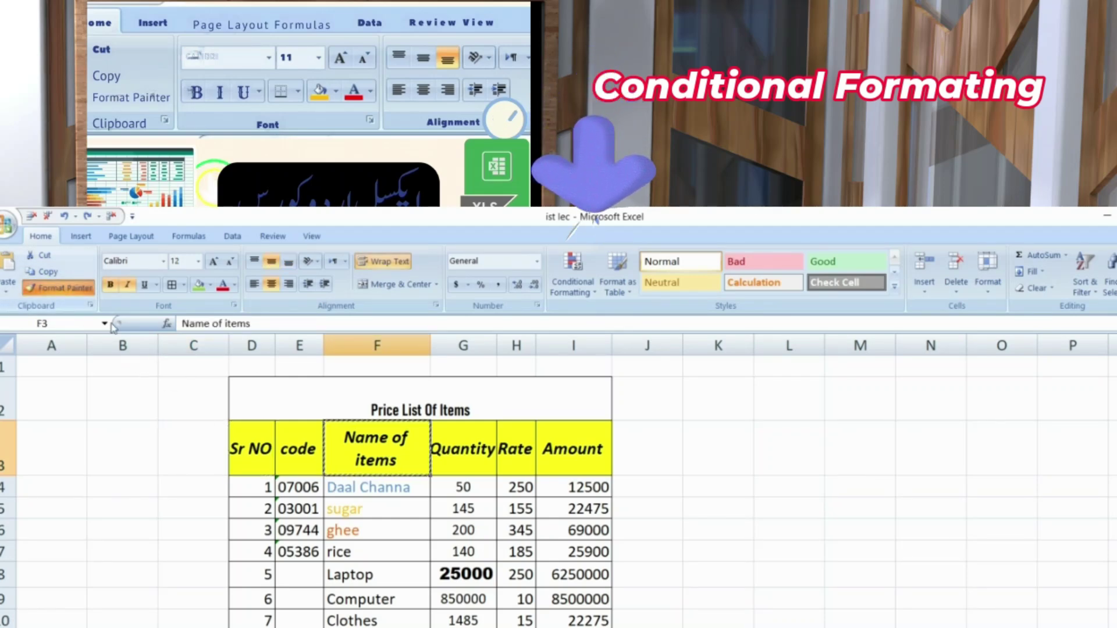
drag(365, 488, 386, 621)
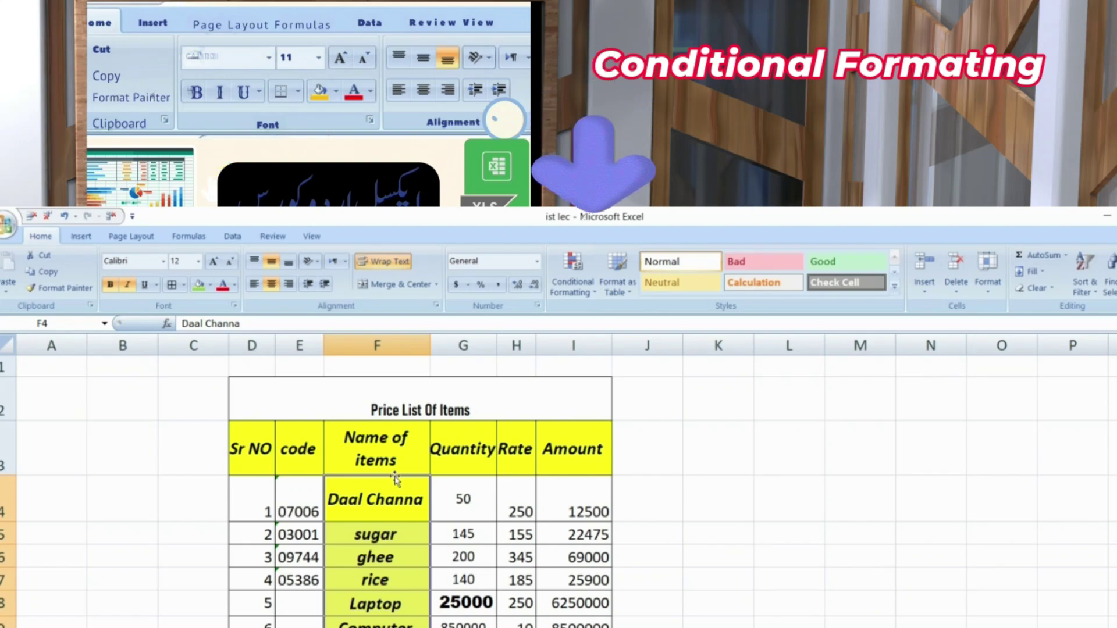
key(ctrl+z)
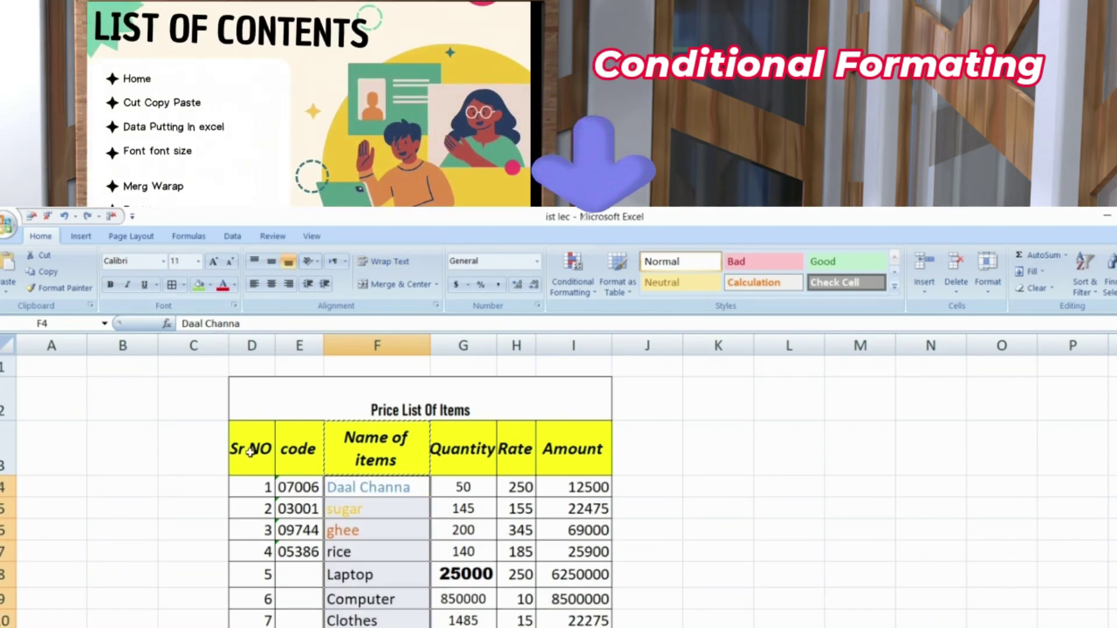
Set the header row D3:I3 to the Arial Narrow font, toggling its italic style off and back on.
drag(250, 453, 573, 451)
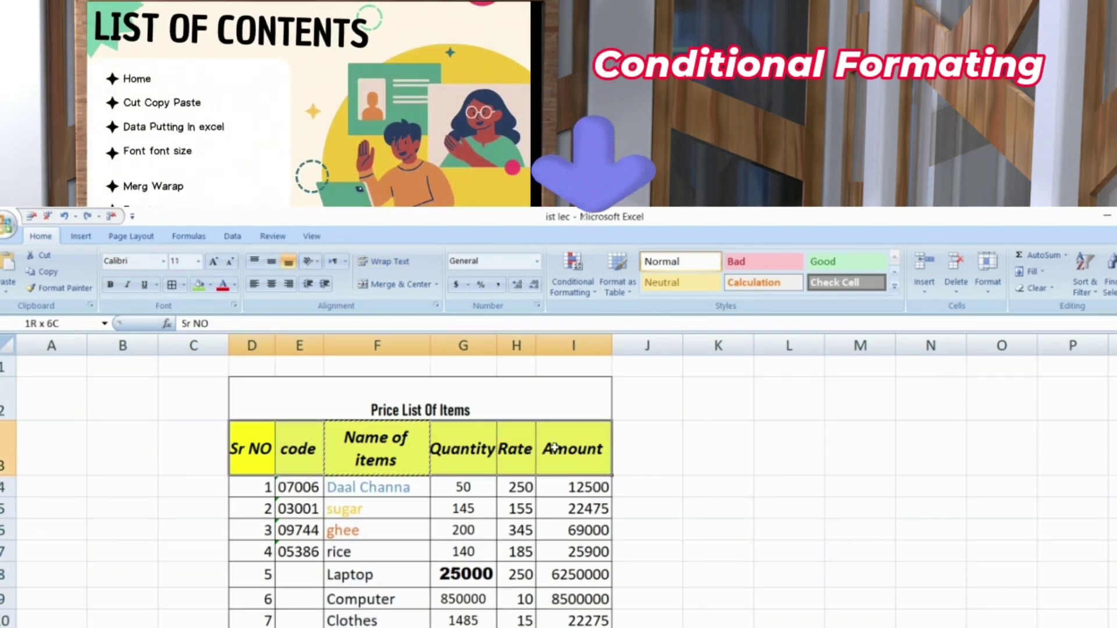
click(164, 263)
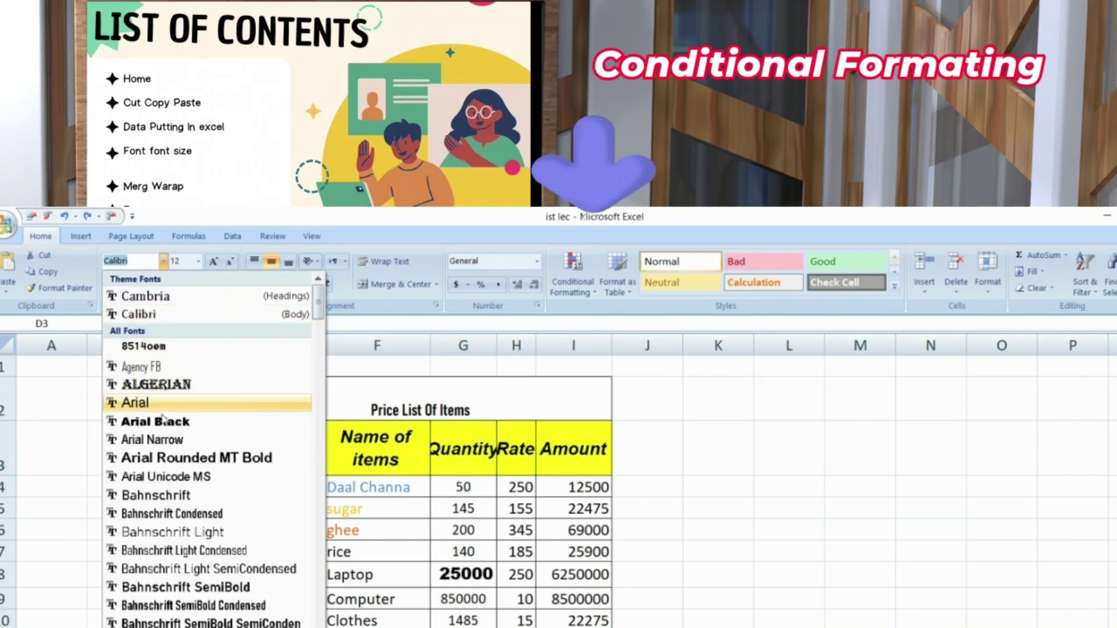
click(160, 440)
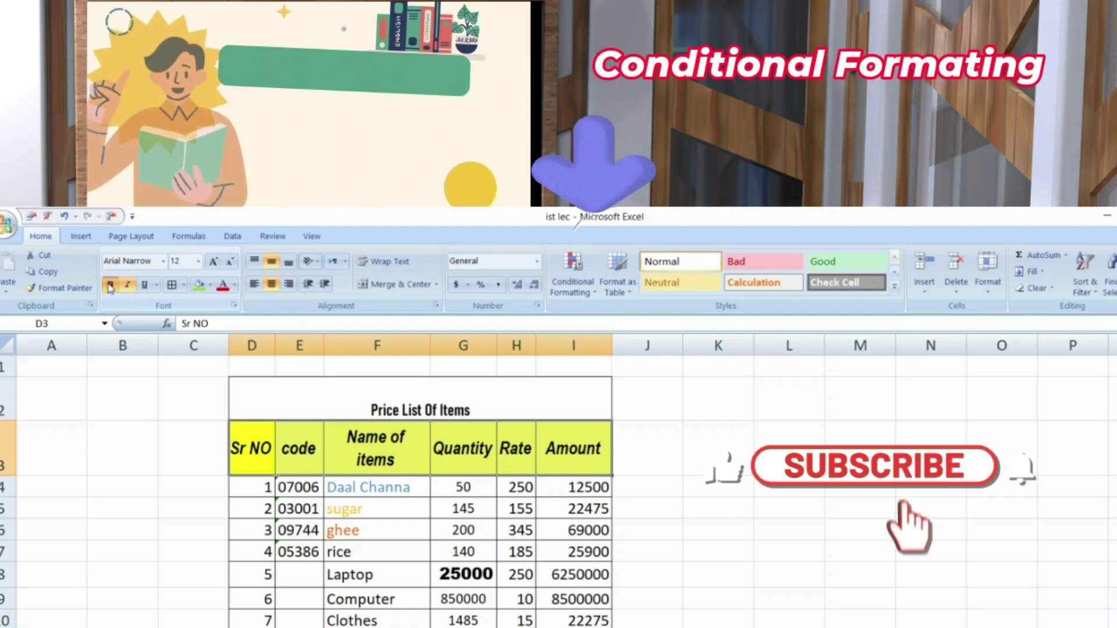
click(127, 287)
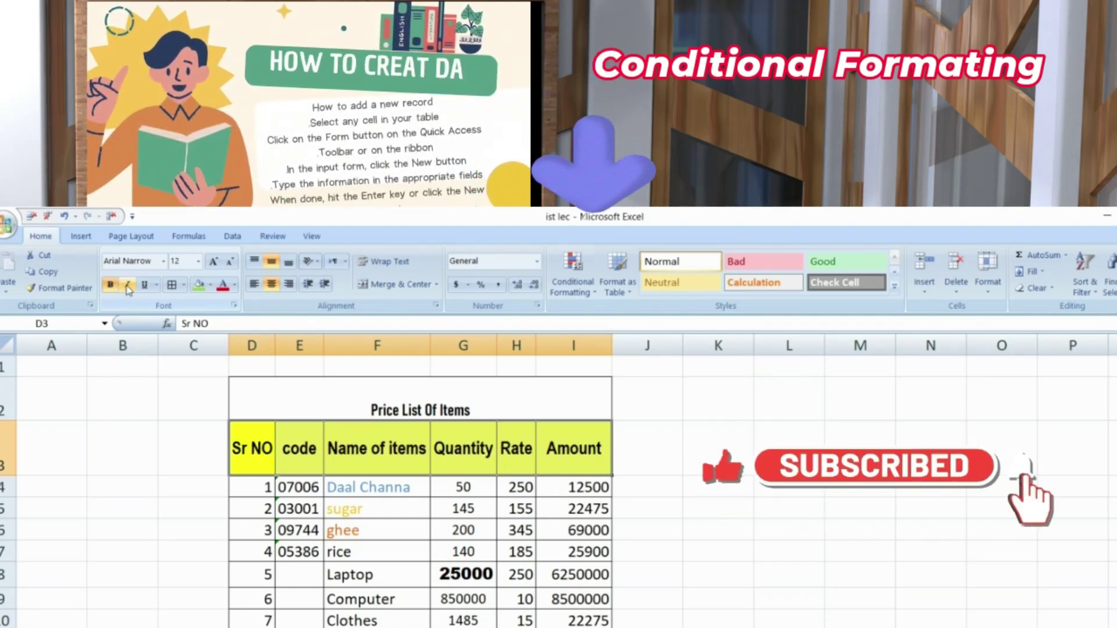
click(127, 288)
Apply a thick box border around the header row D3:I3.
click(183, 285)
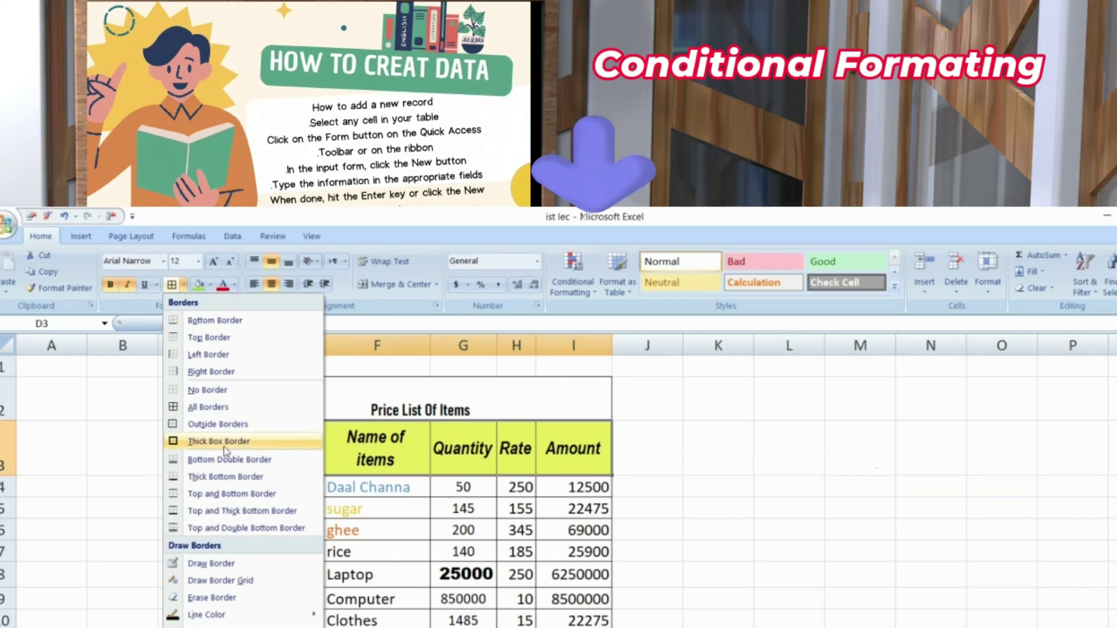
click(219, 441)
click(136, 512)
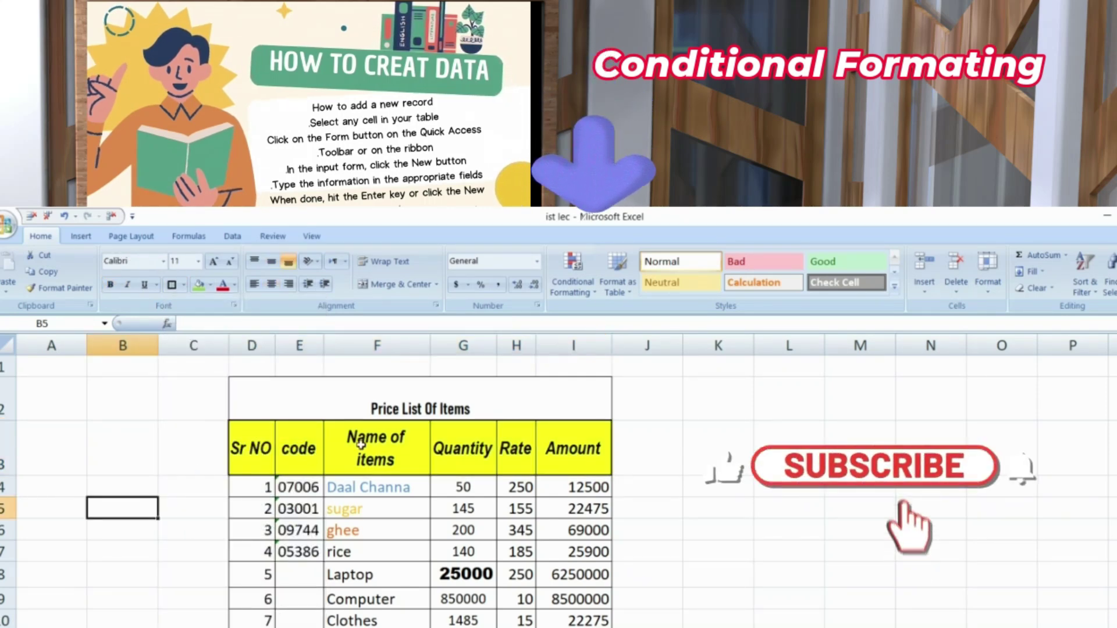
click(185, 287)
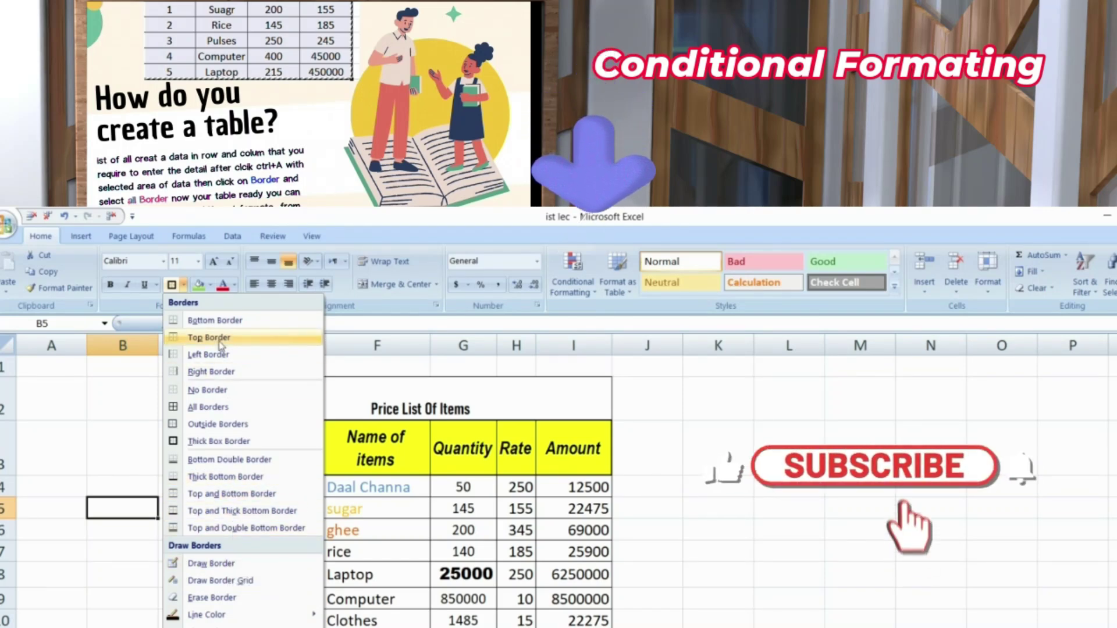
click(125, 407)
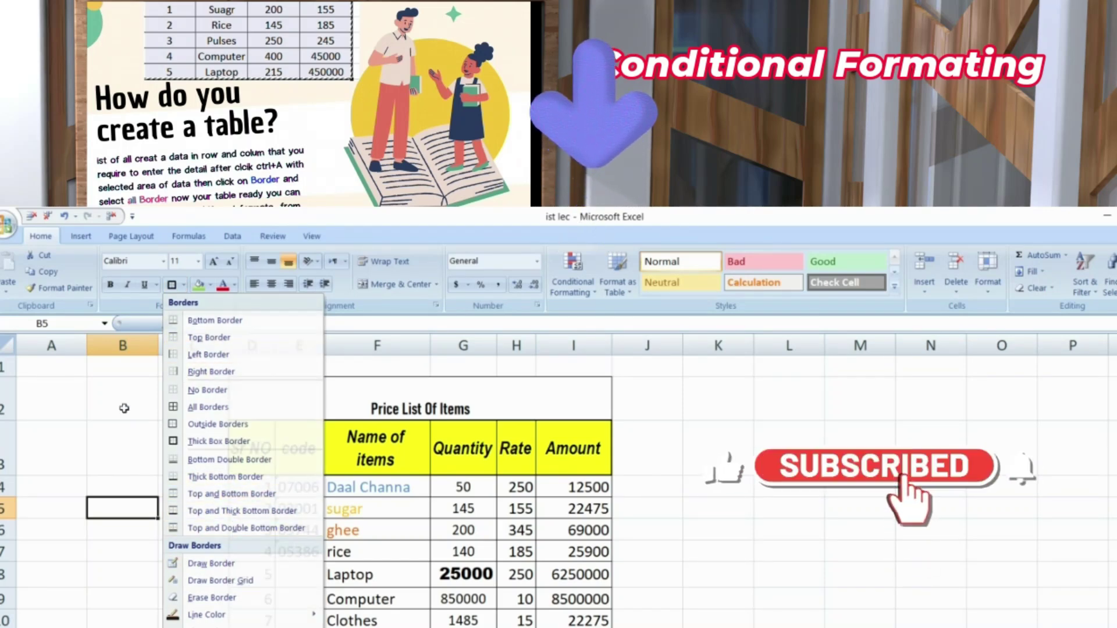
Fill the empty cell B5 with the standard light blue color.
click(210, 284)
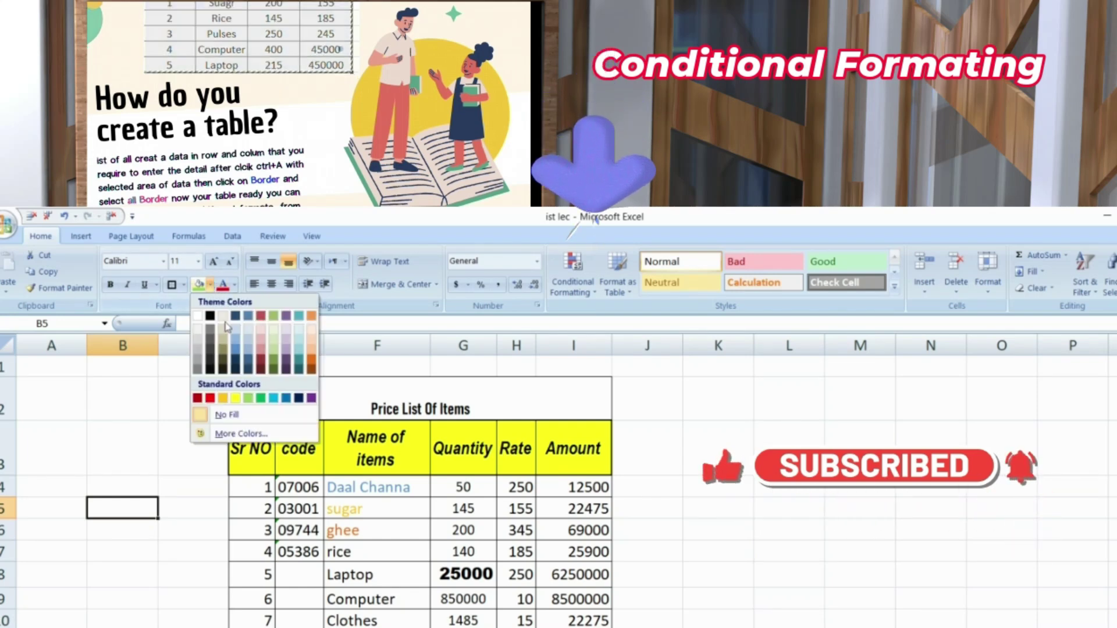
click(274, 398)
Fill the header row D3:I3 with standard blue and color its text standard orange.
click(428, 451)
drag(574, 448, 251, 448)
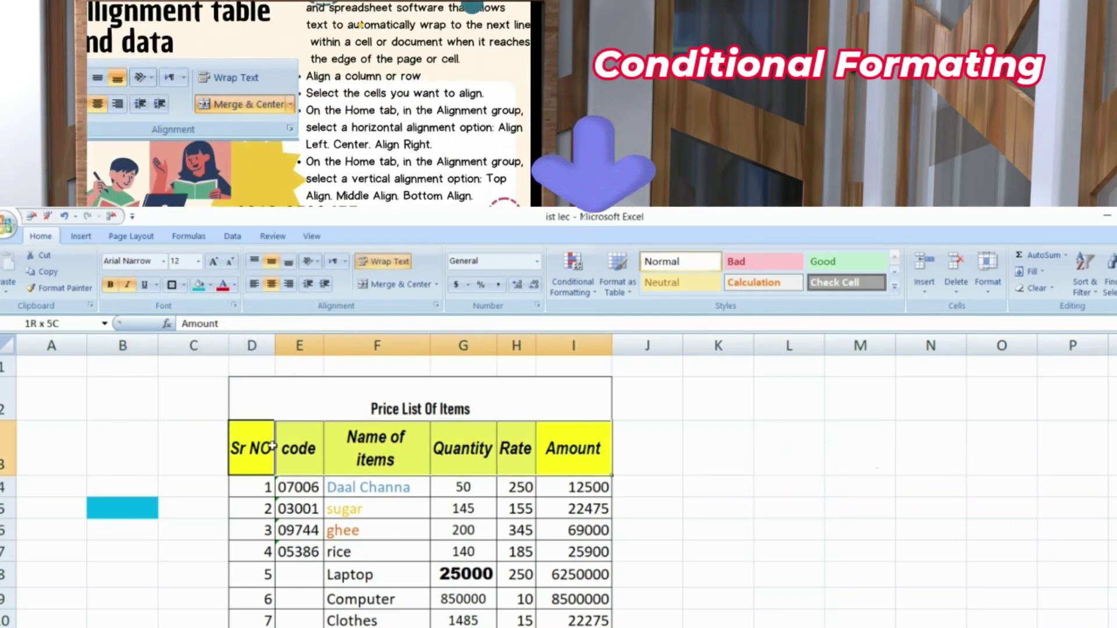
click(210, 285)
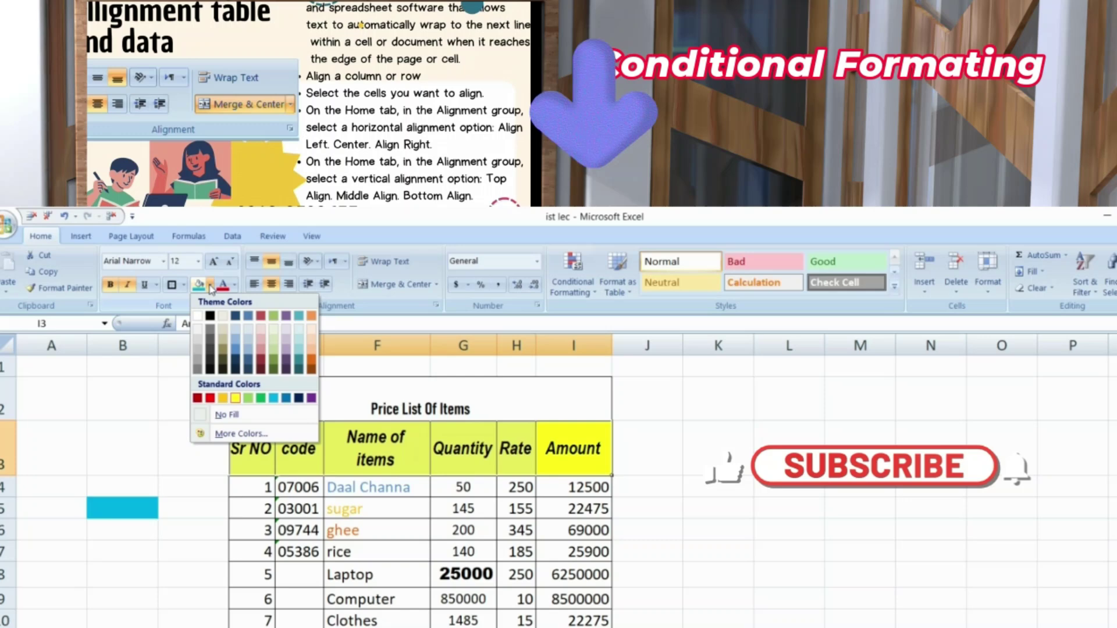
click(286, 398)
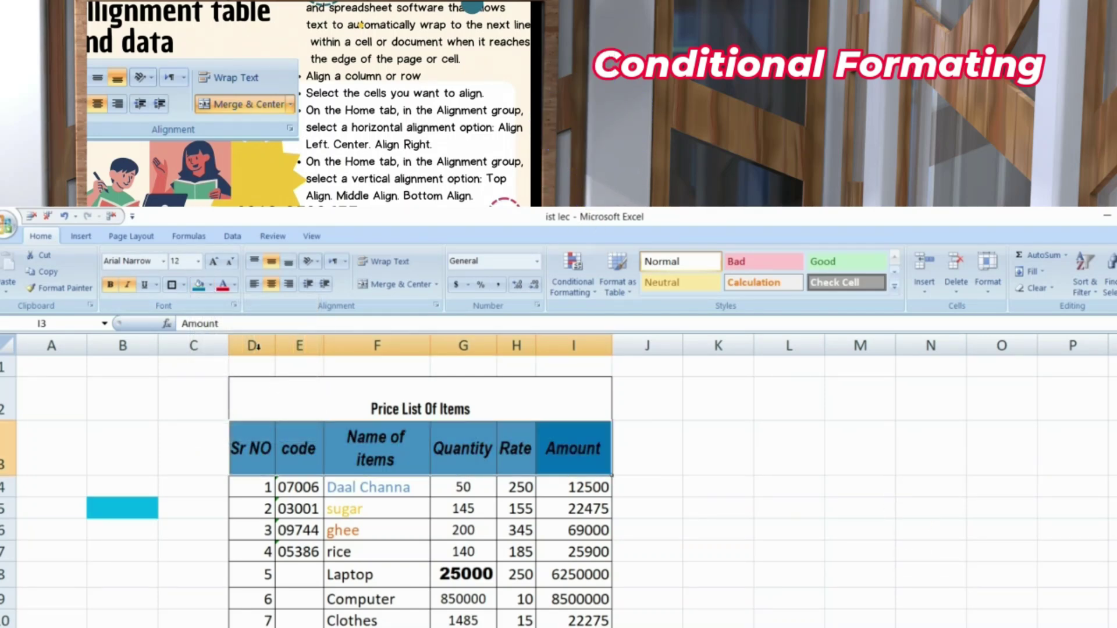
click(235, 285)
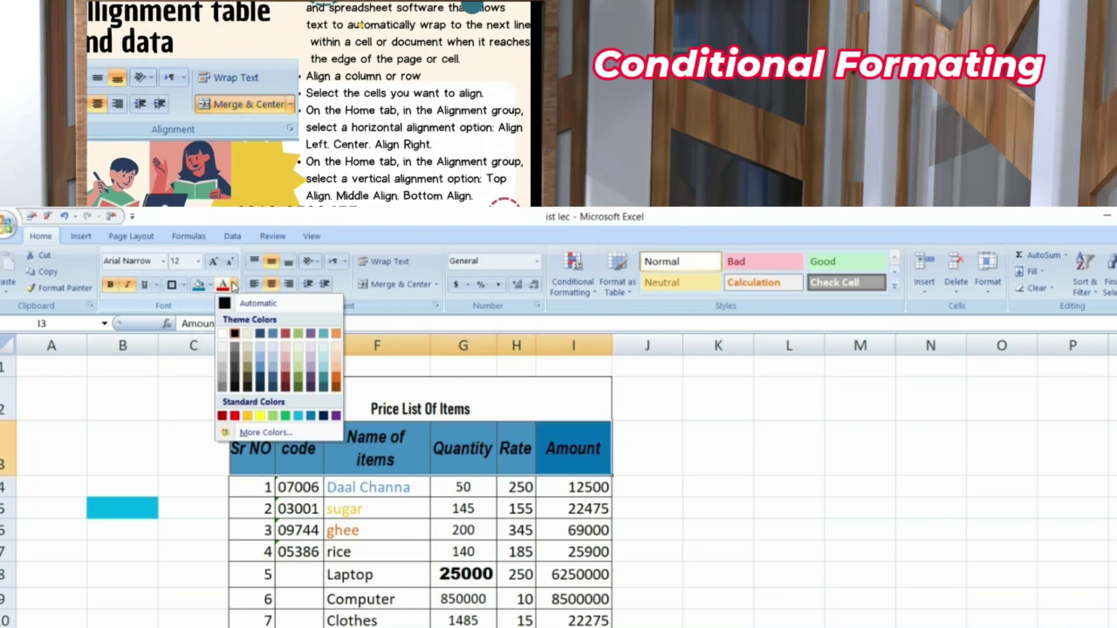
click(247, 415)
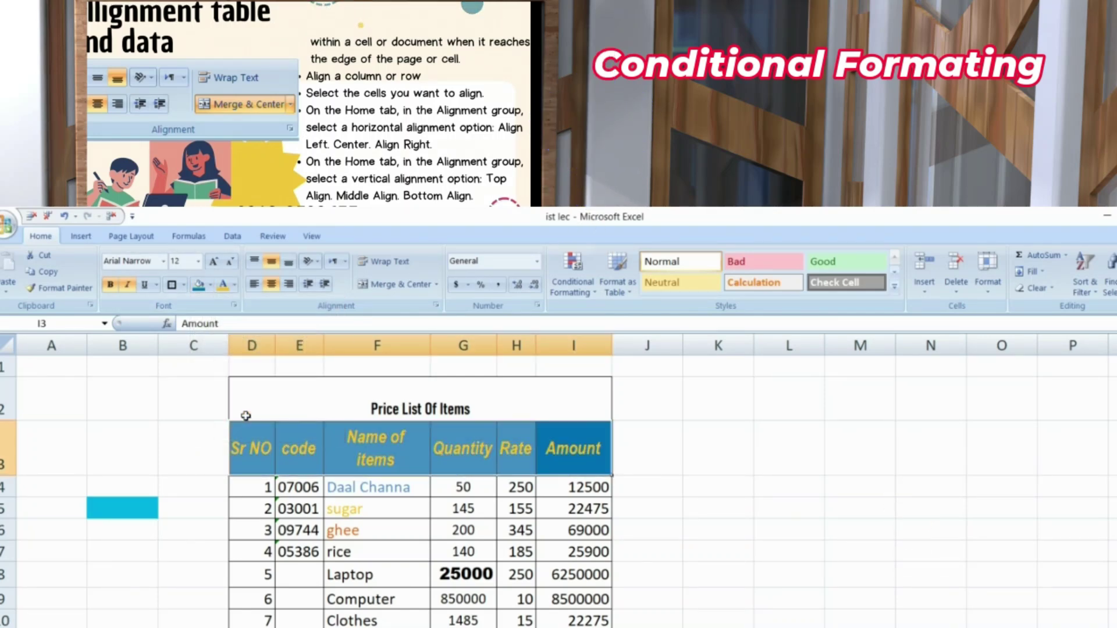
Try enlarging the header row's text to size 14 and return it to size 12.
click(215, 262)
click(230, 261)
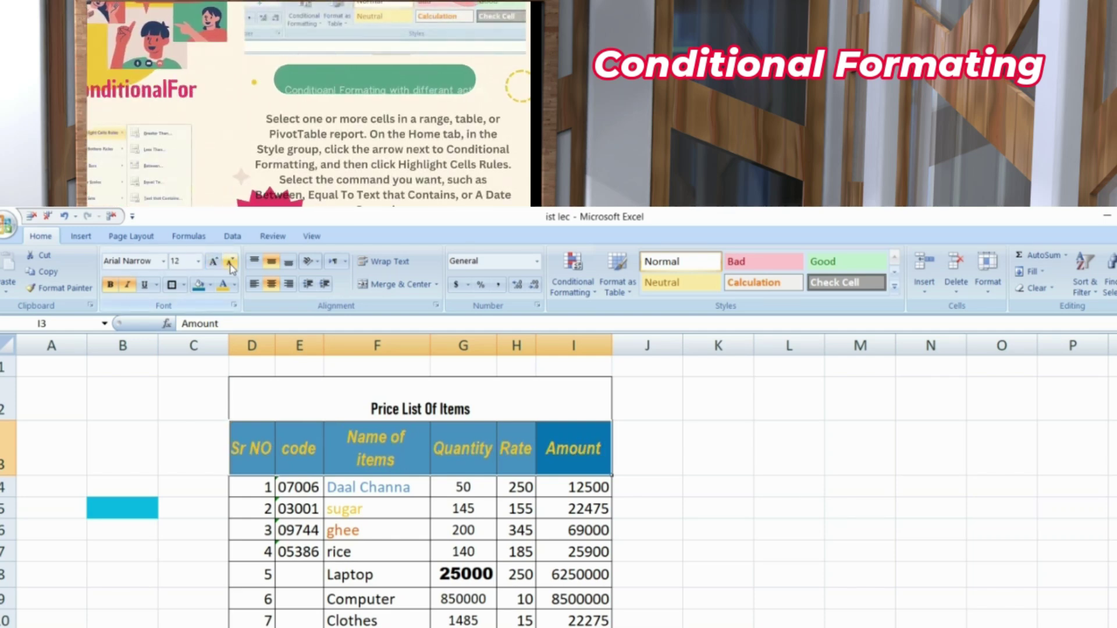
click(198, 262)
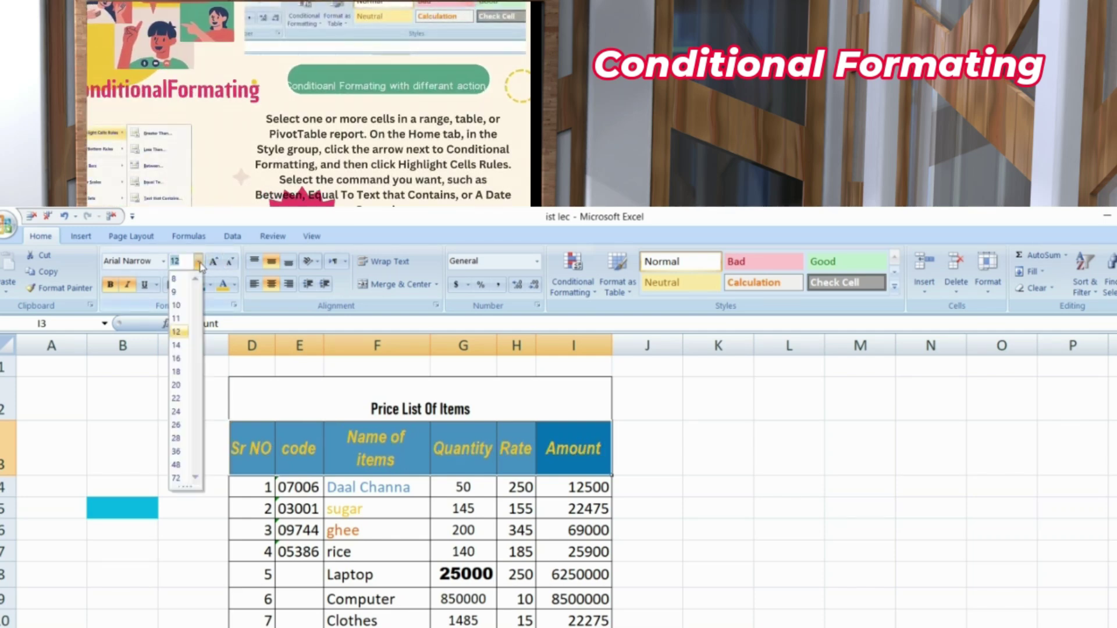
click(176, 345)
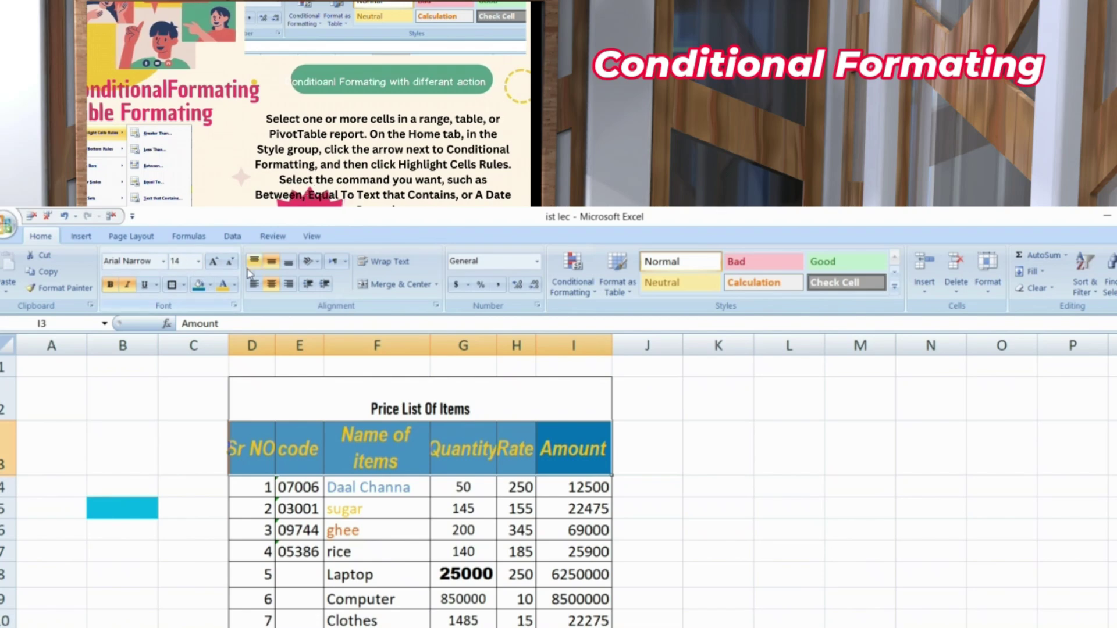
click(231, 265)
Try left alignment on the header row, restore horizontal centering, and align the text to the bottom of its cells.
click(256, 284)
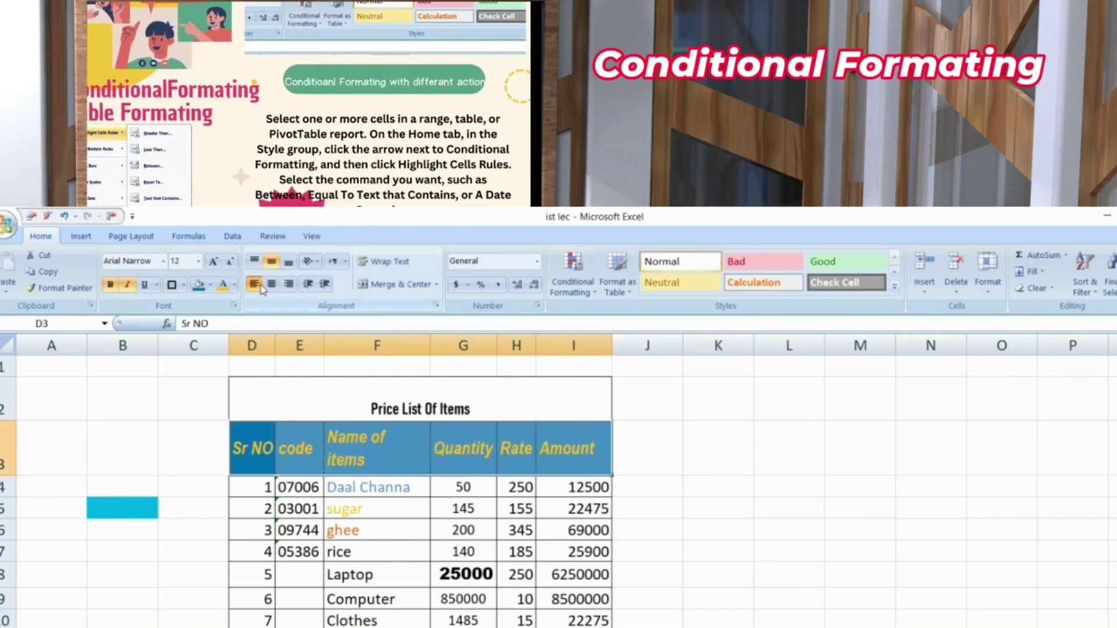
click(273, 286)
click(272, 263)
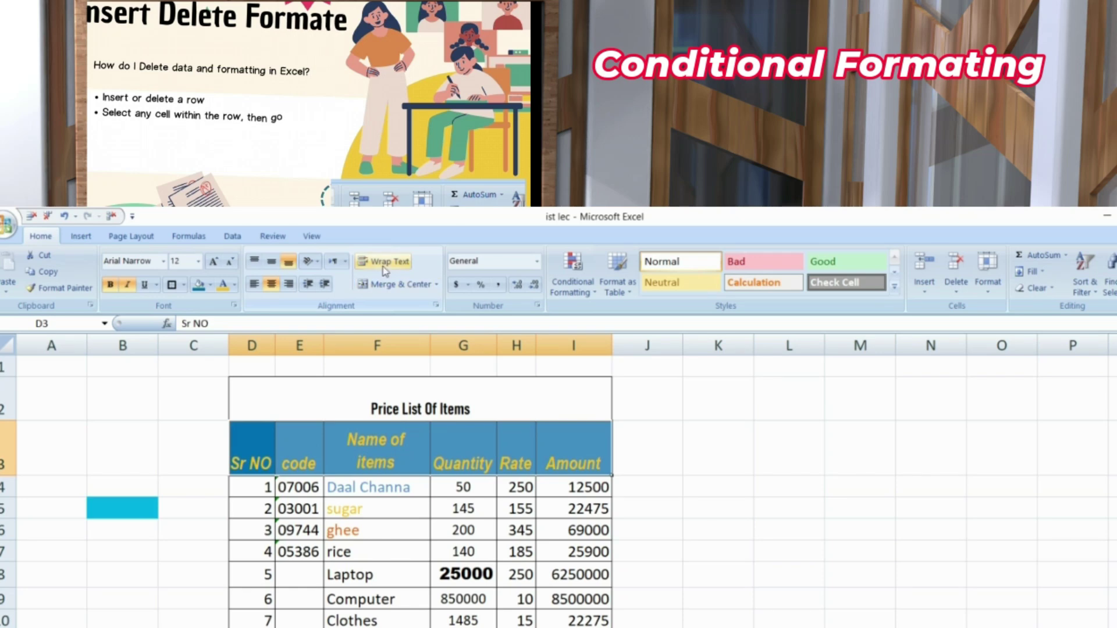
Turn text wrapping off for the Name of items header in F3 and turn it back on.
click(387, 448)
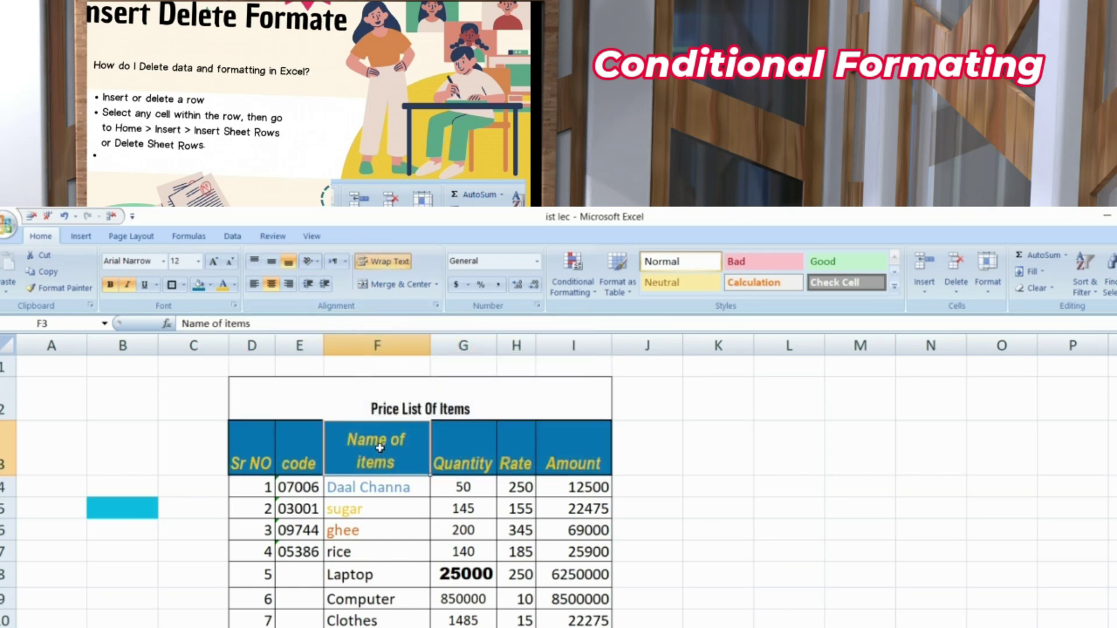
click(388, 262)
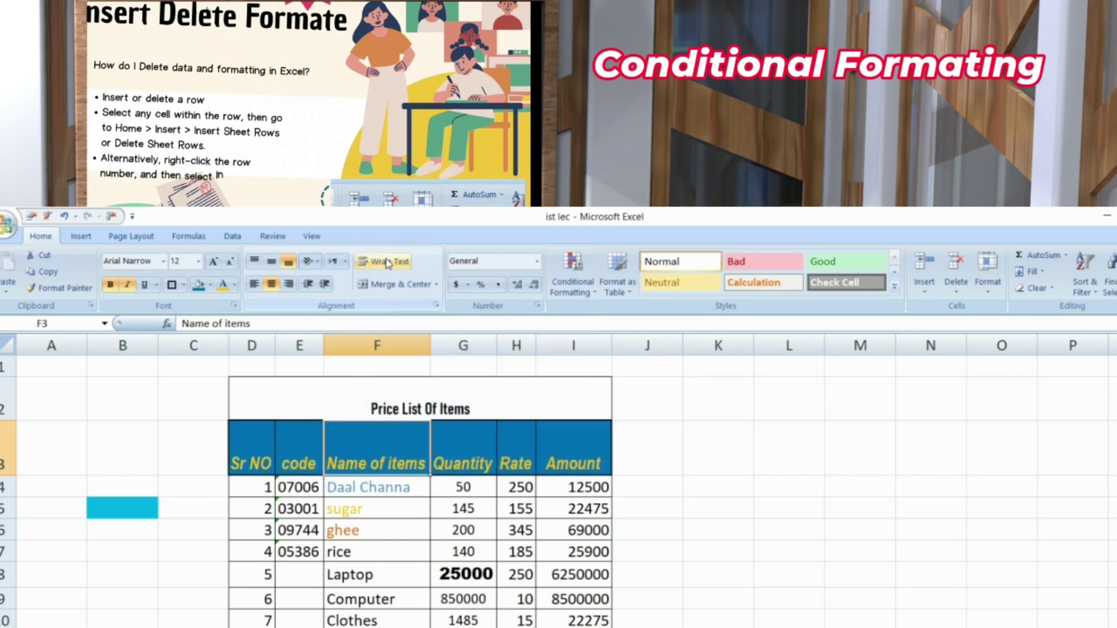
click(388, 262)
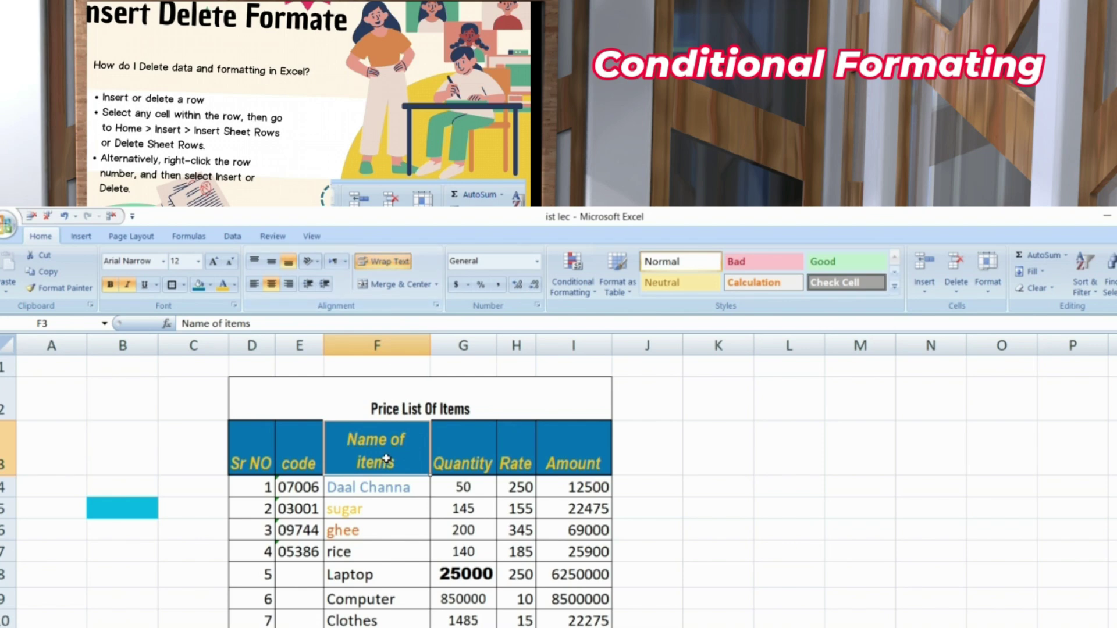
Unmerge the Price List Of Items title cells in row 2 and merge and center them again.
click(419, 402)
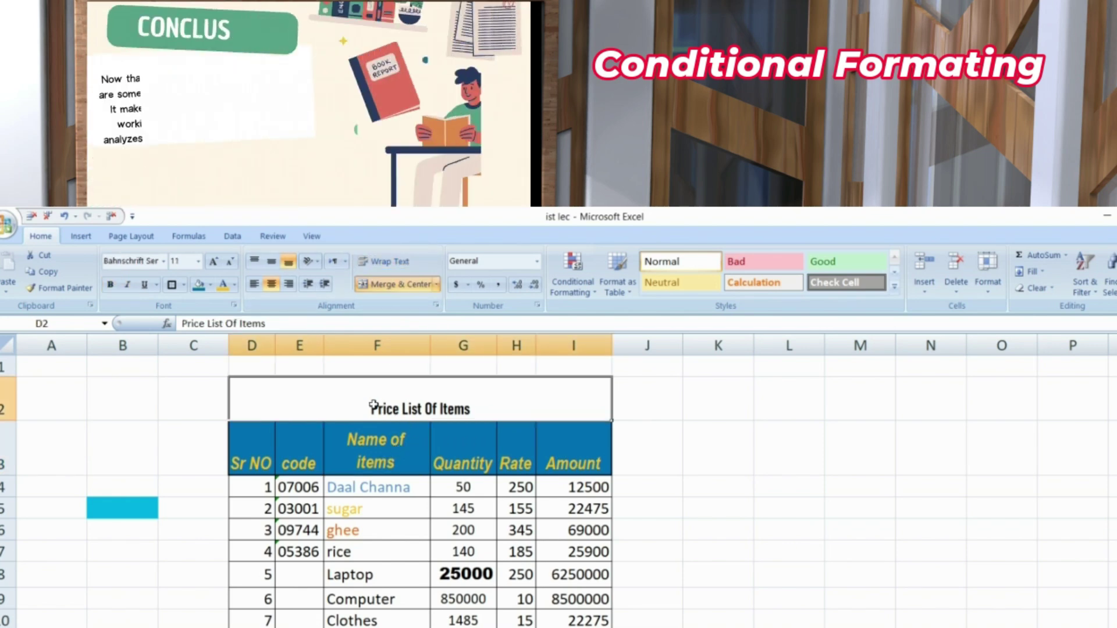
click(437, 284)
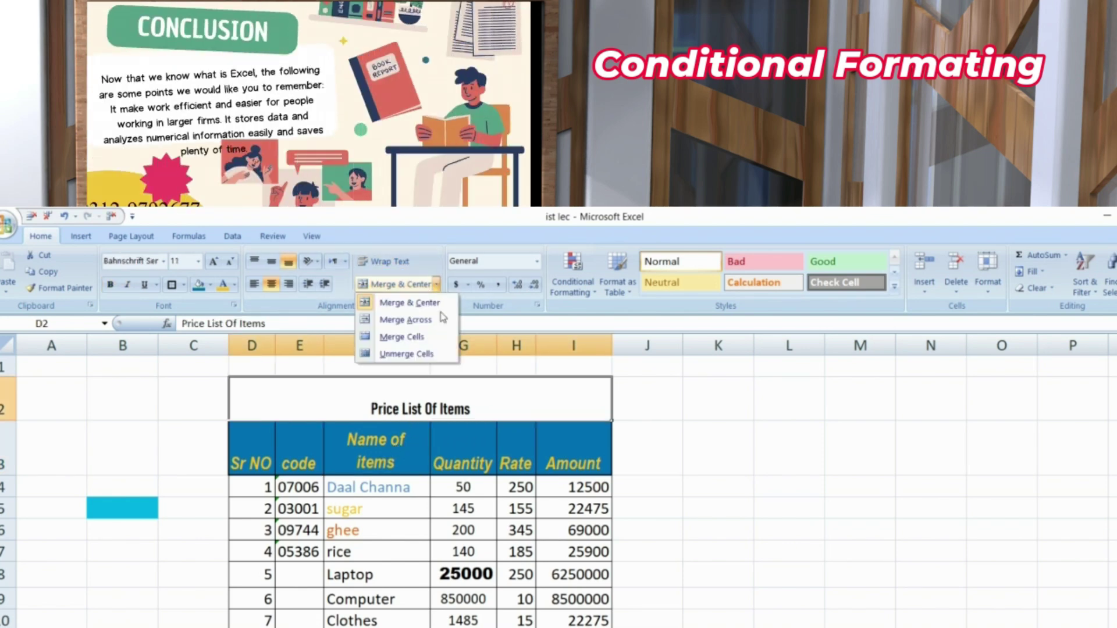
click(409, 356)
click(410, 285)
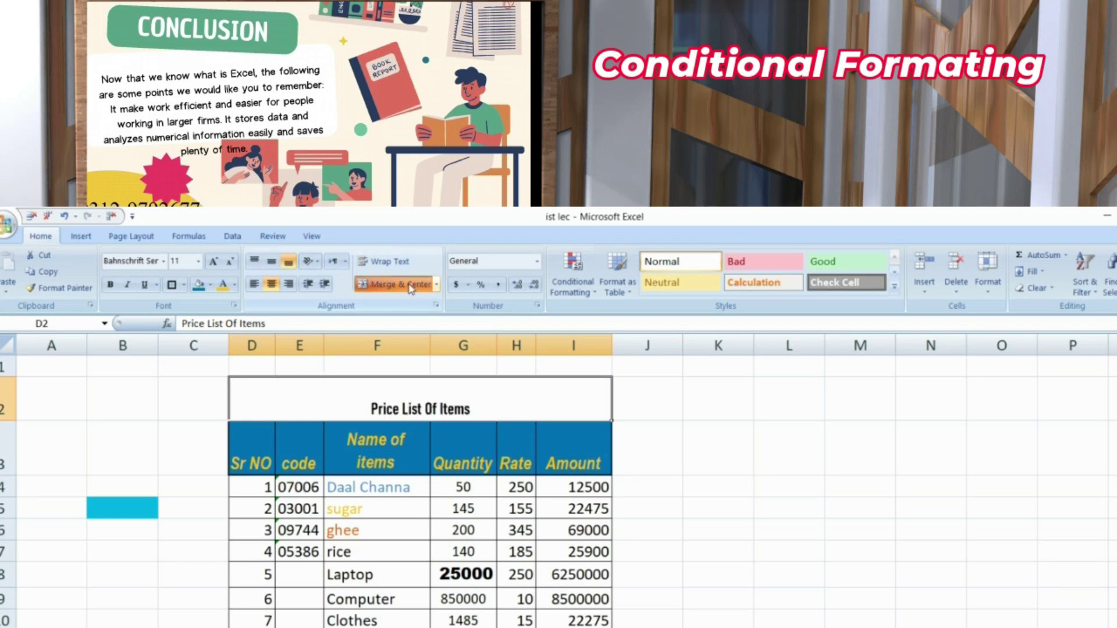
Look through the available number formats and select the item codes in E4:E7 to check their format.
click(536, 261)
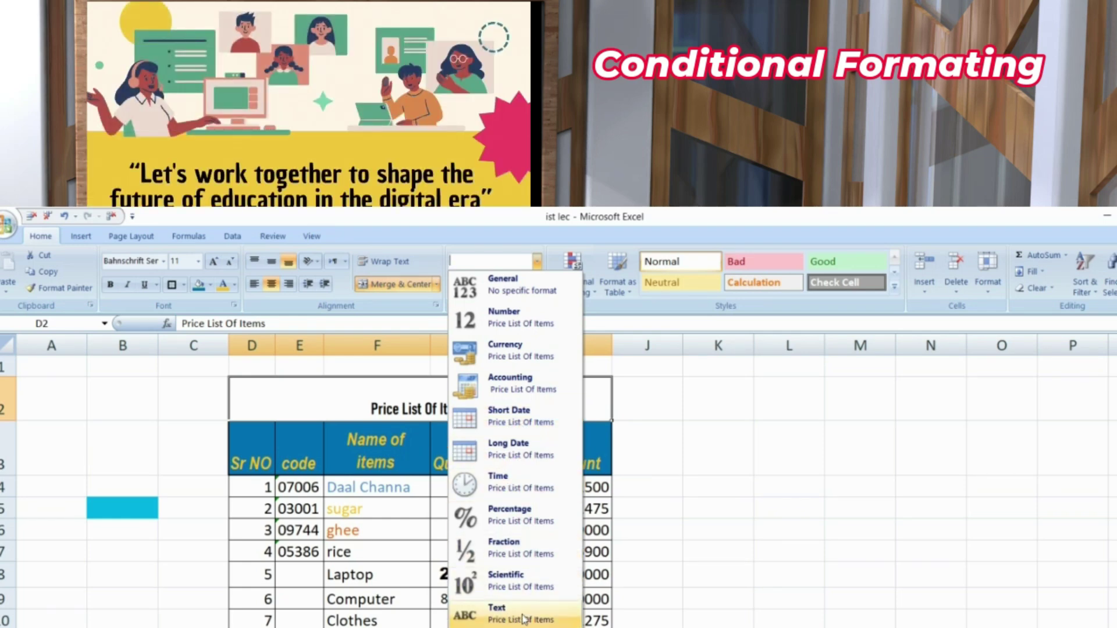
click(323, 558)
drag(299, 489, 303, 545)
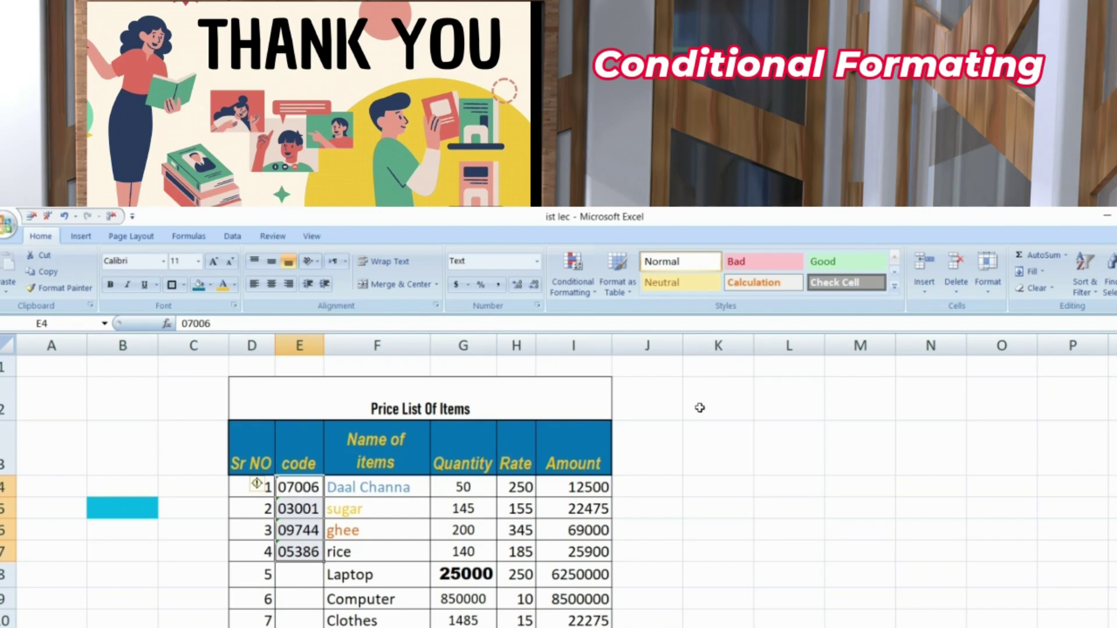
Enter the decimal number 45.251255 in cell K2.
click(700, 408)
text(45.25125)
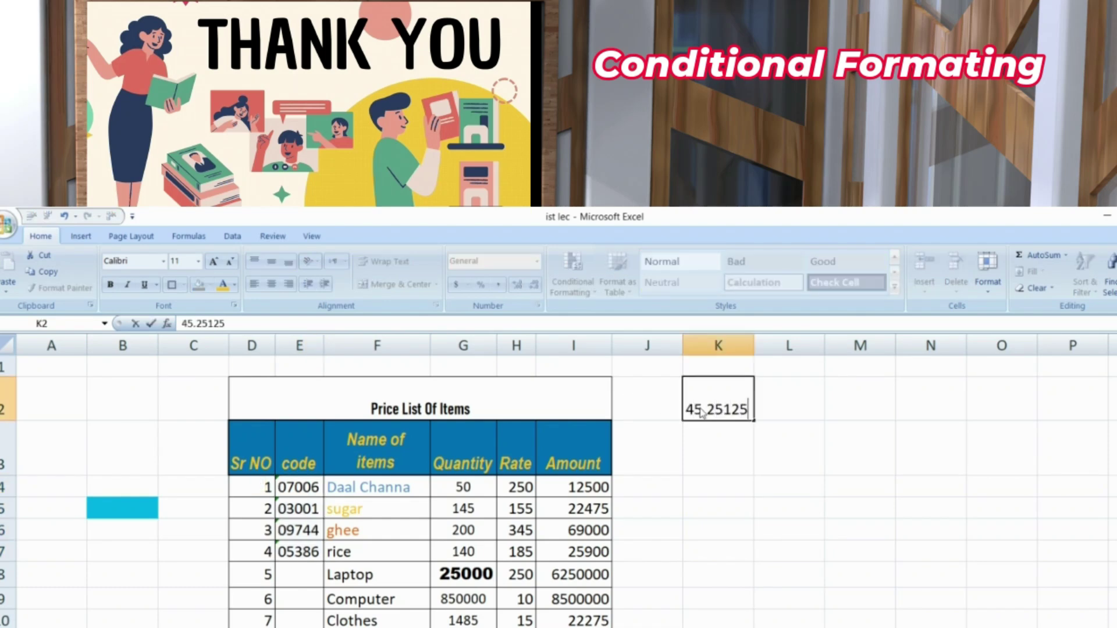
key(Return)
Increase the decimal places shown in K2, reduce them until only the whole number is displayed, and reselect the cell.
click(712, 404)
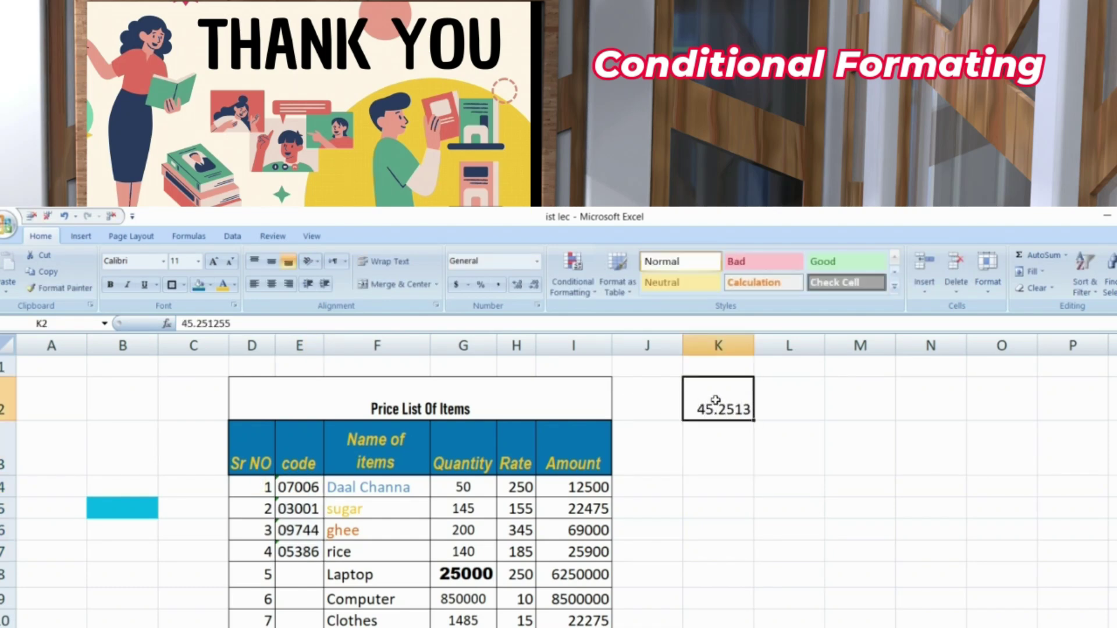
click(517, 285)
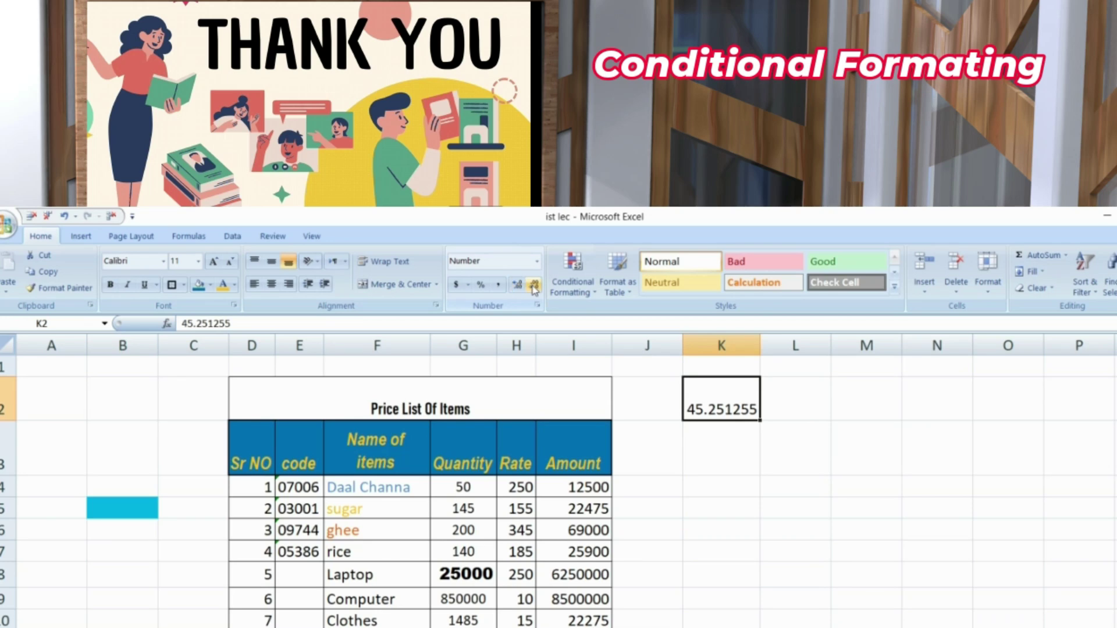
click(534, 285)
click(534, 285)
click(535, 285)
click(534, 285)
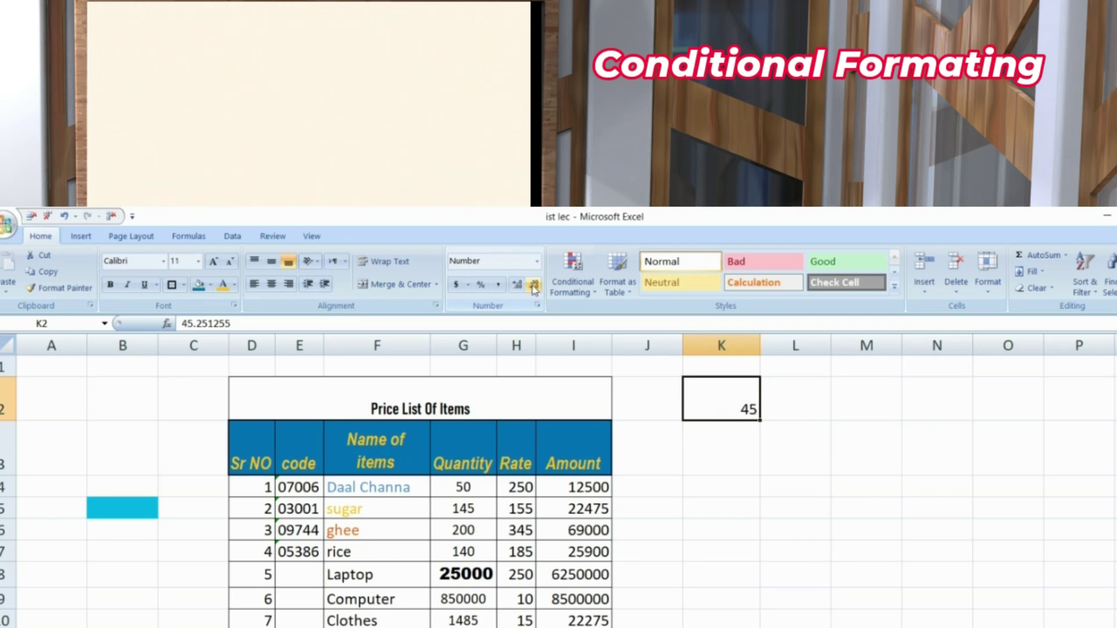
click(729, 488)
click(723, 414)
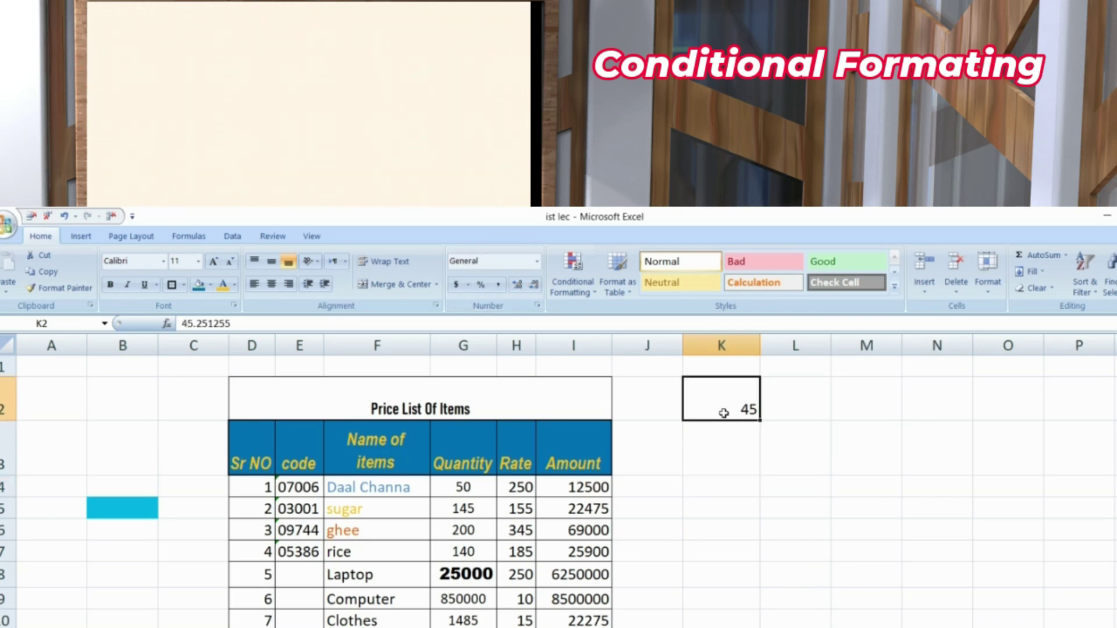
Add a Greater Than 250 highlight rule with Green Fill with Dark Green Text to the empty cell K6.
click(573, 274)
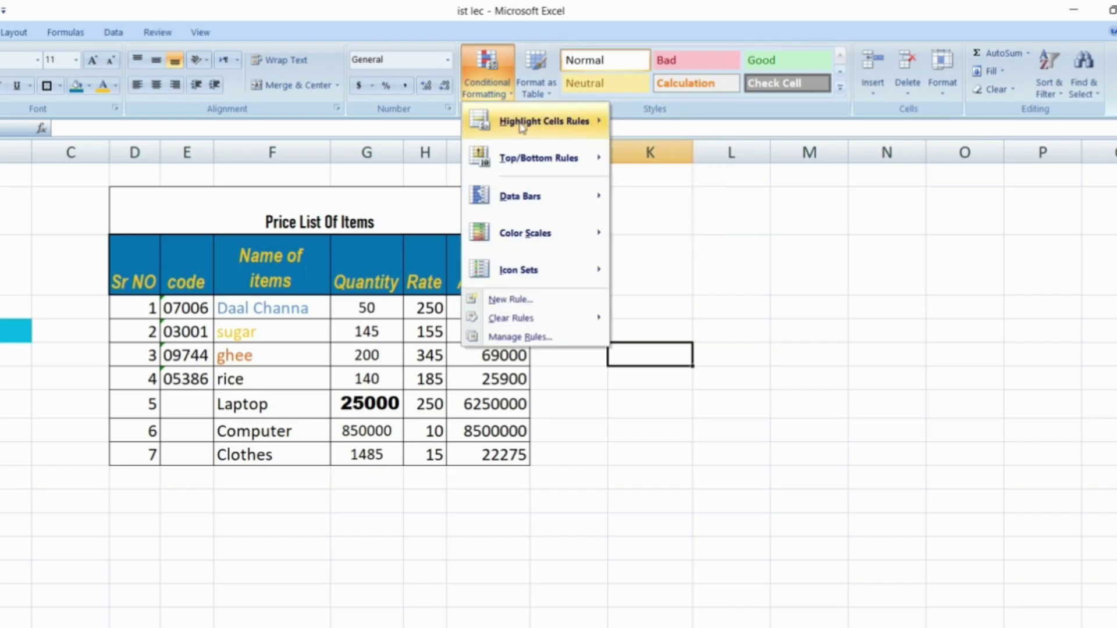
mouse_move(554, 124)
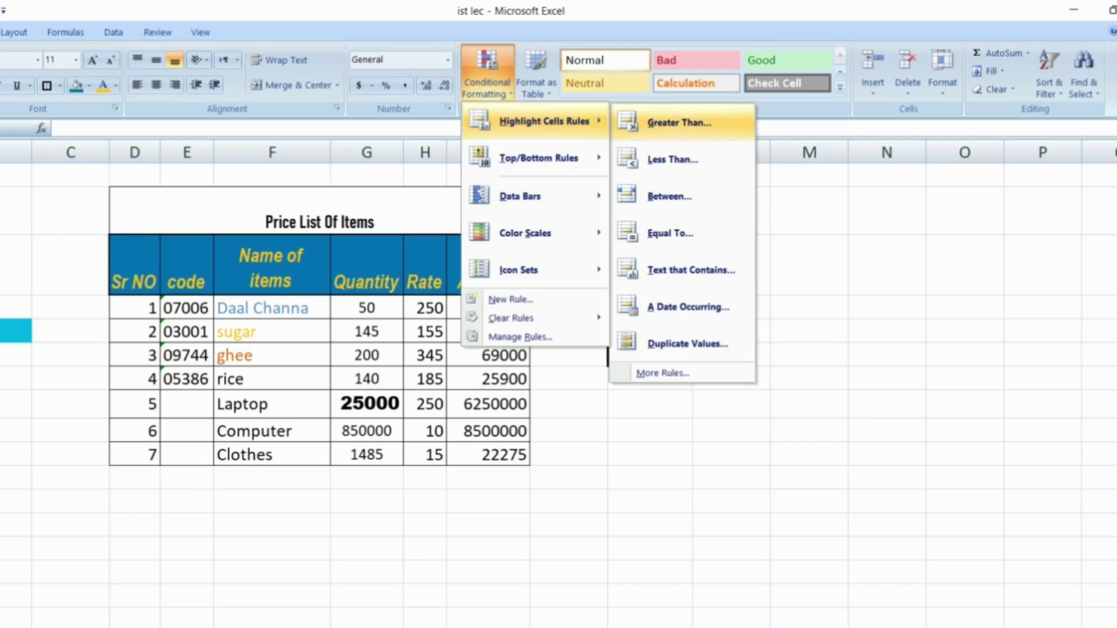
click(635, 127)
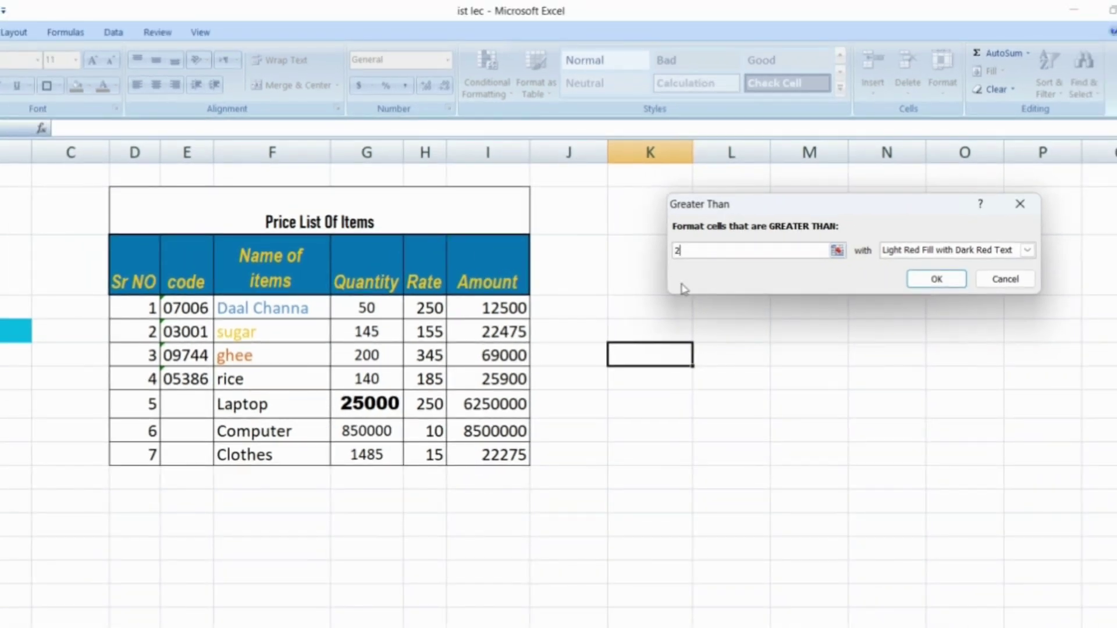
click(1027, 251)
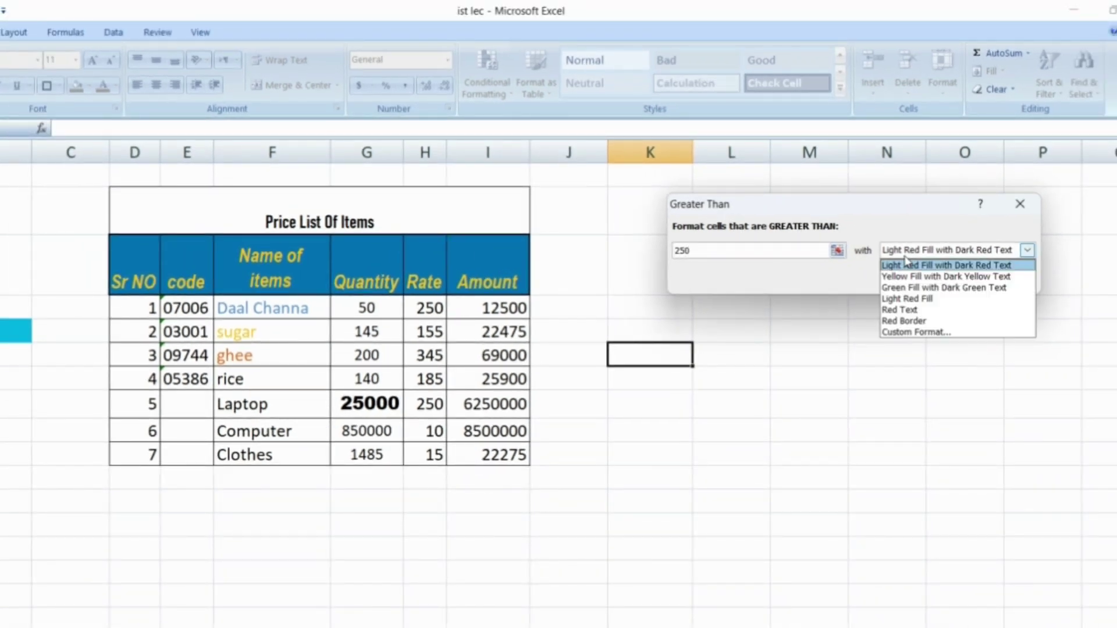
click(910, 288)
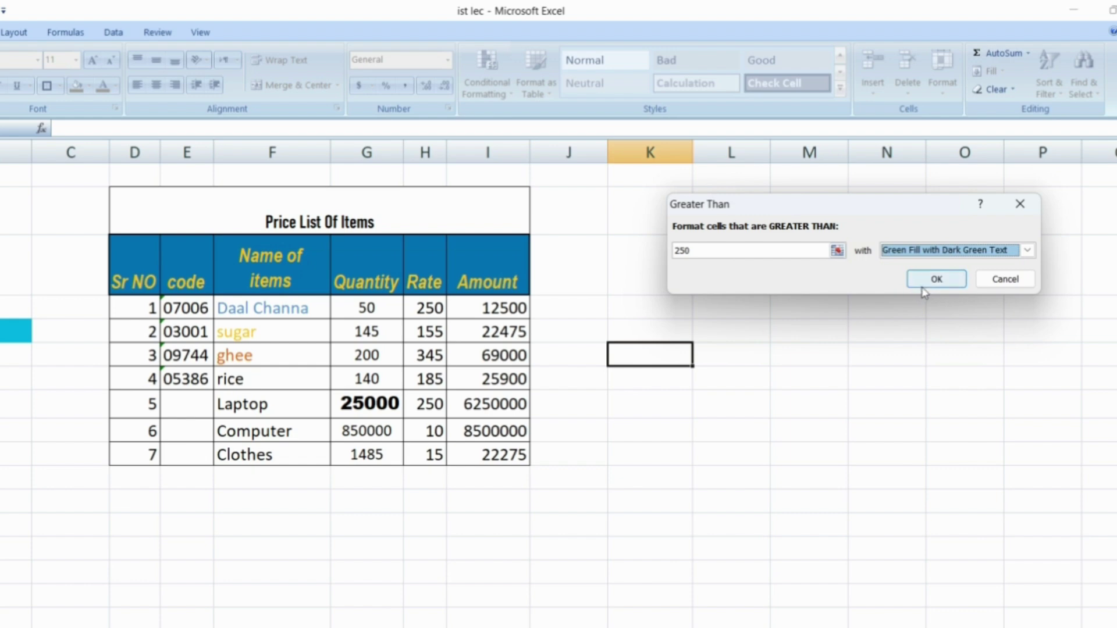
click(922, 281)
click(604, 426)
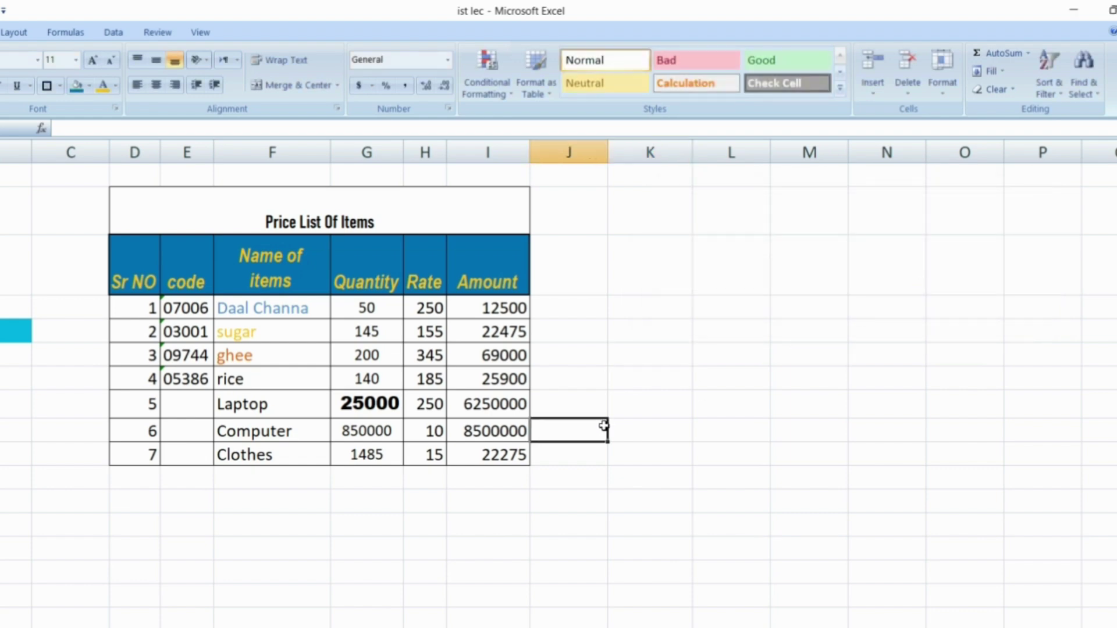
Start a Greater Than highlight rule for the whole Rate column H with a threshold of 200.
drag(425, 307, 435, 456)
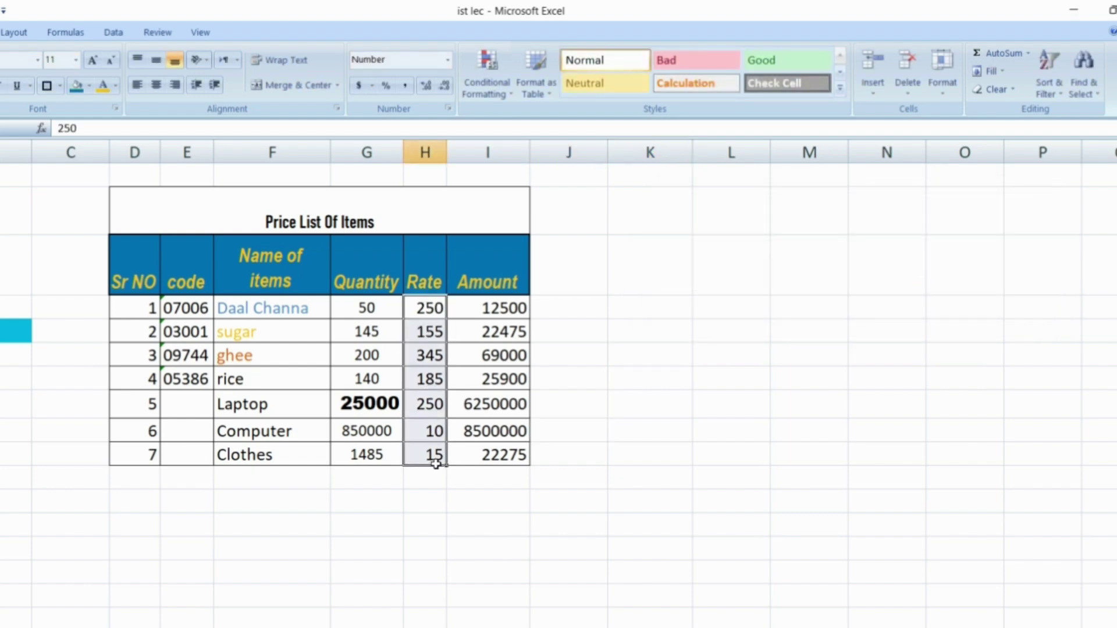
click(425, 153)
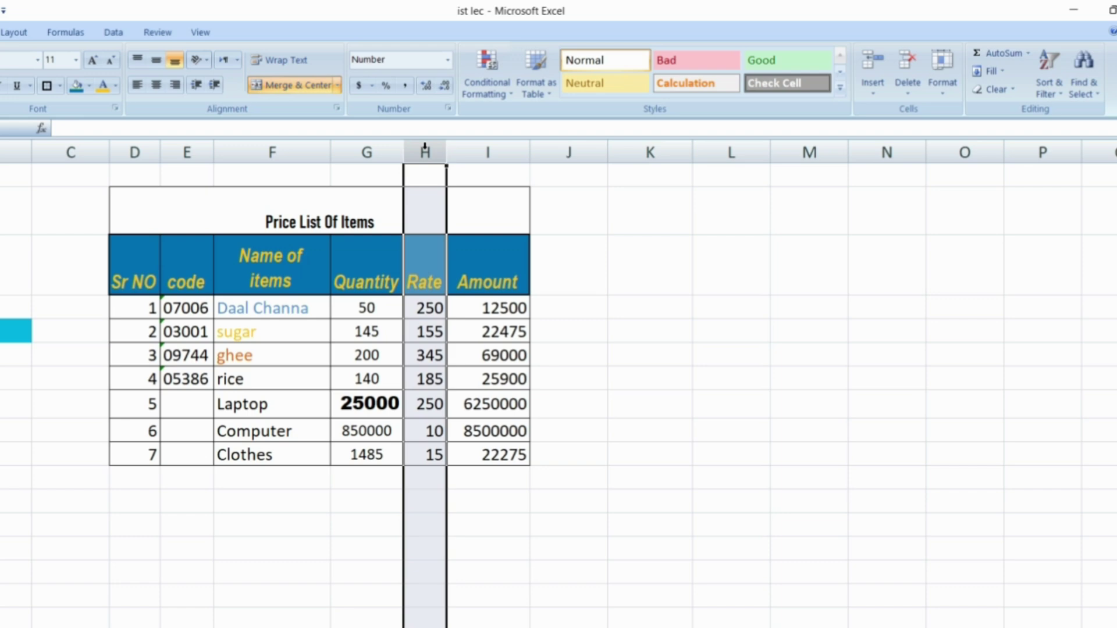
click(497, 91)
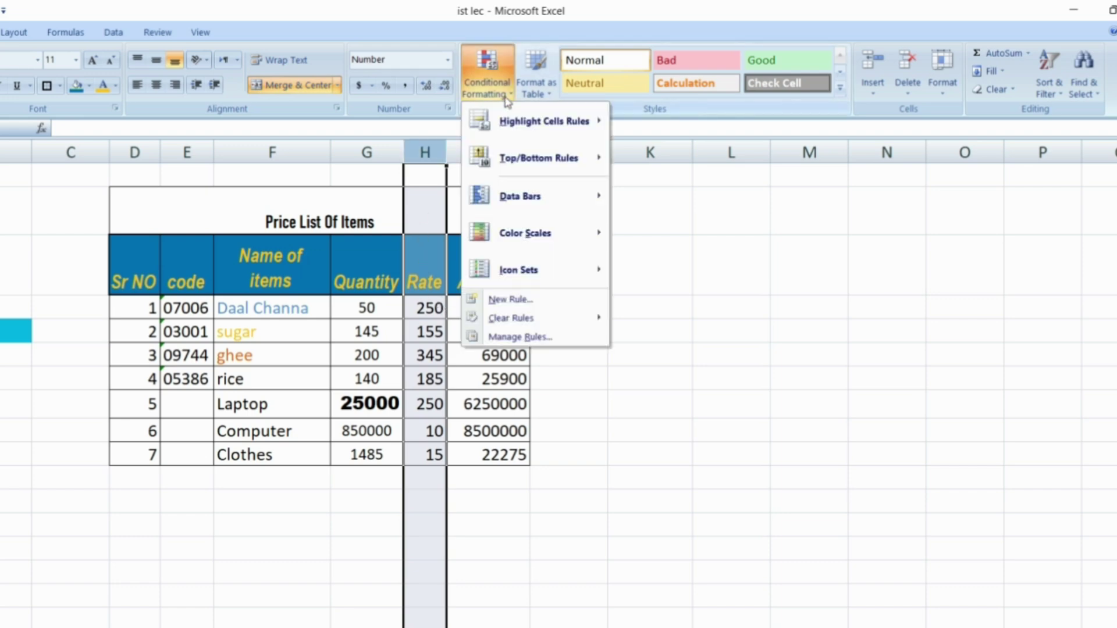
mouse_move(520, 122)
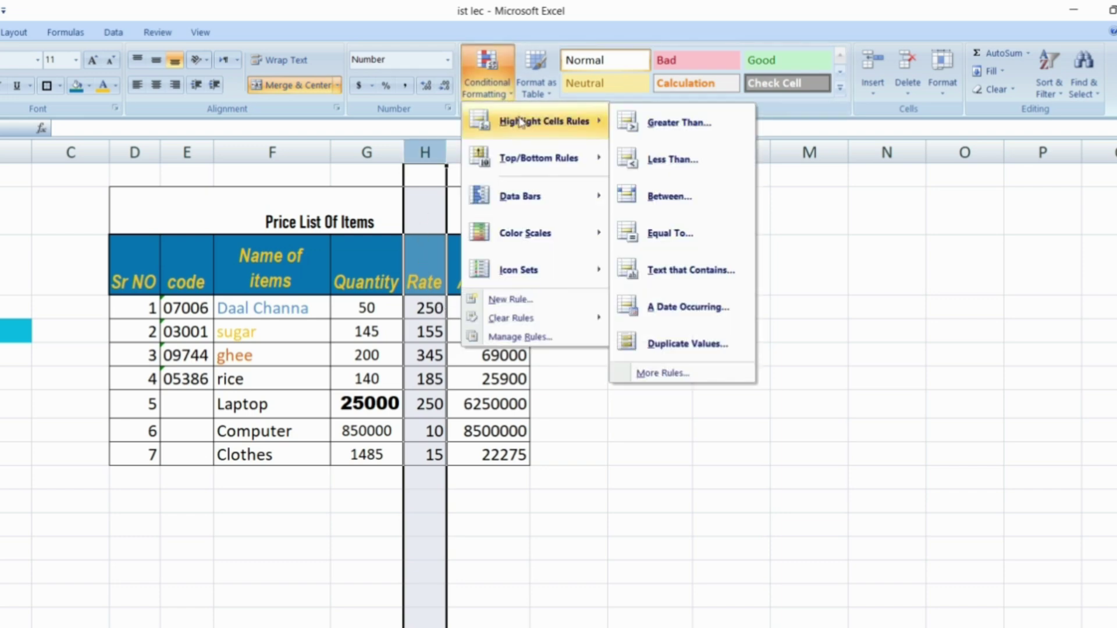
click(663, 124)
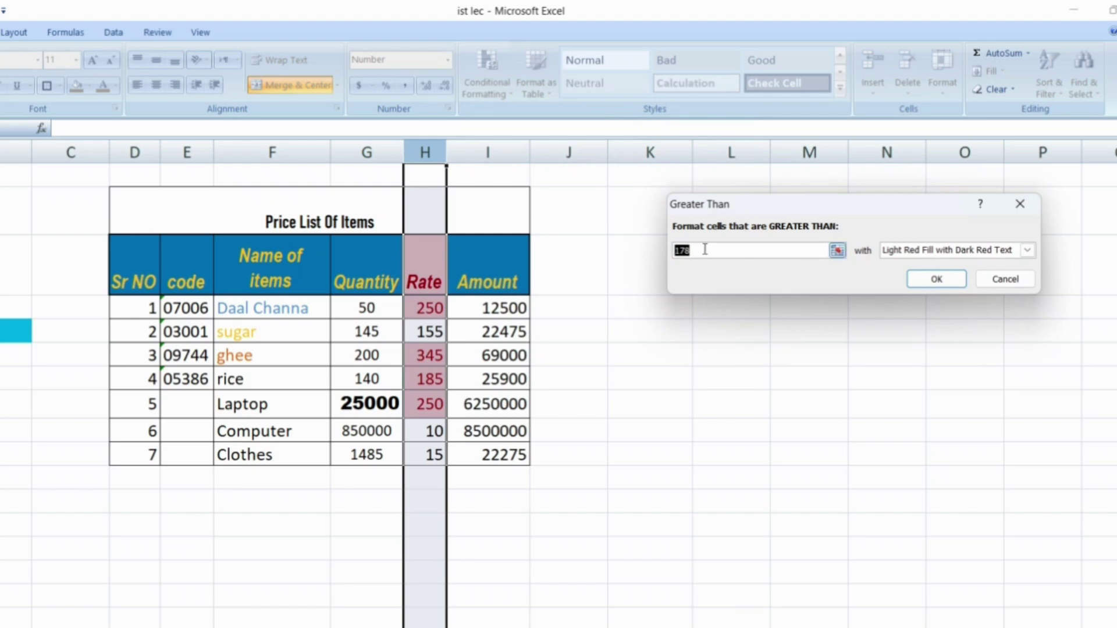
key(BackSpace)
key(BackSpace)
key(BackSpace)
text(2)
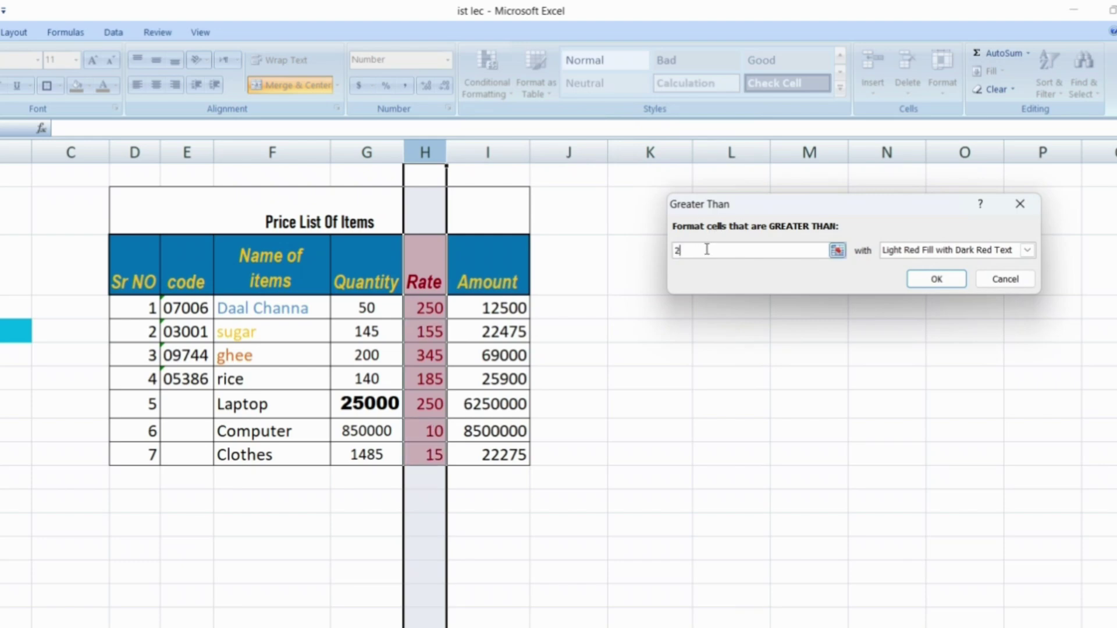
text(00)
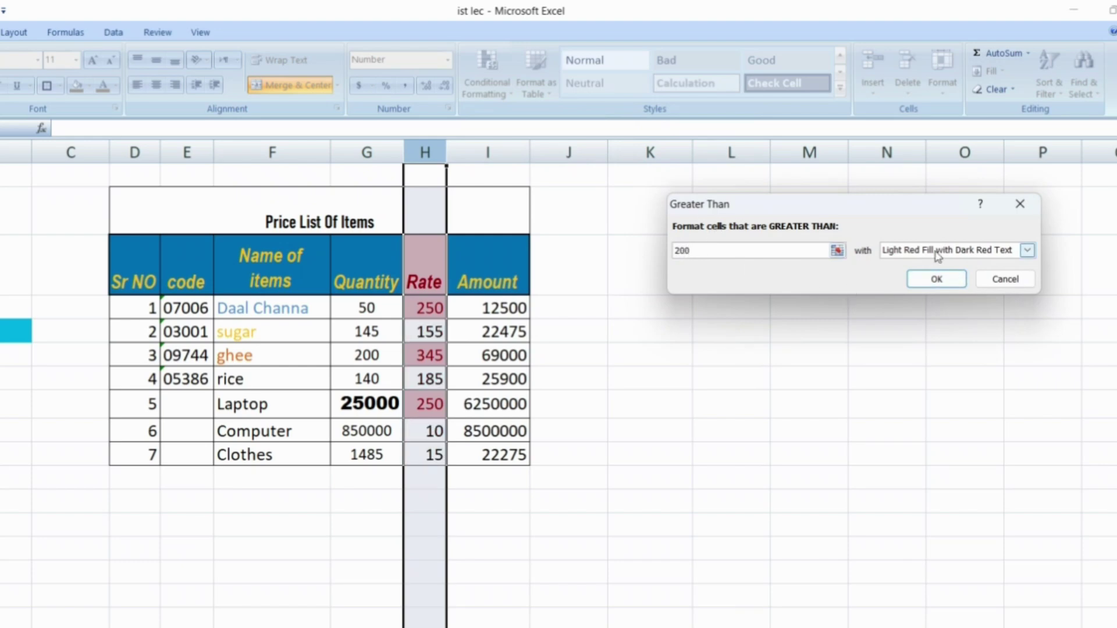
Preview the Green Fill with Dark Green Text, Red Text and Red Border formats for the Rate column's rule.
click(1028, 250)
click(936, 289)
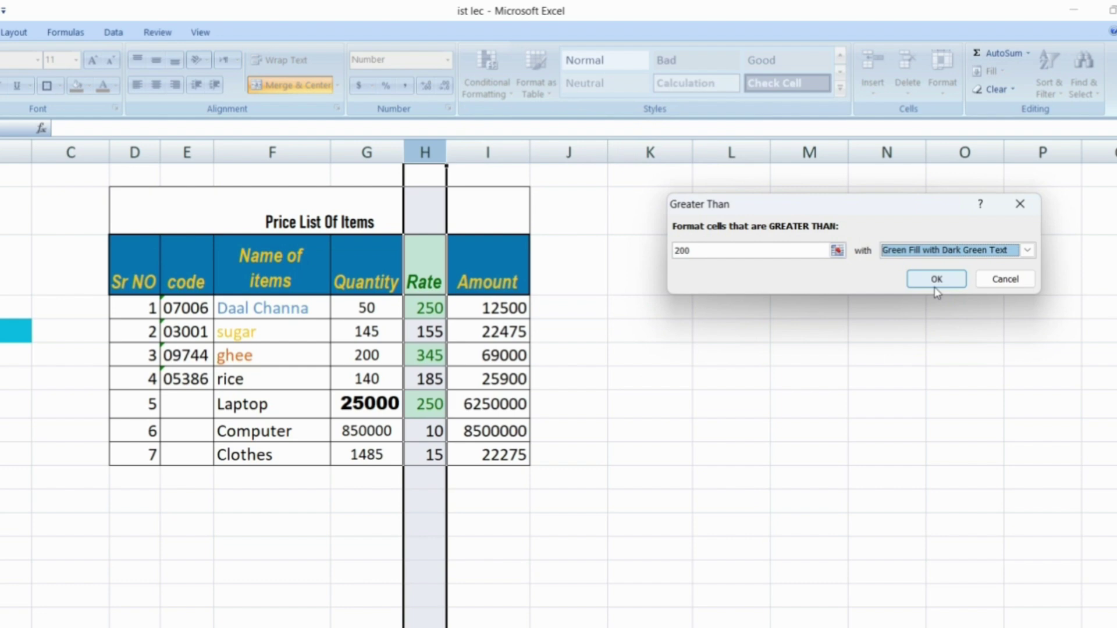
click(1027, 250)
click(928, 310)
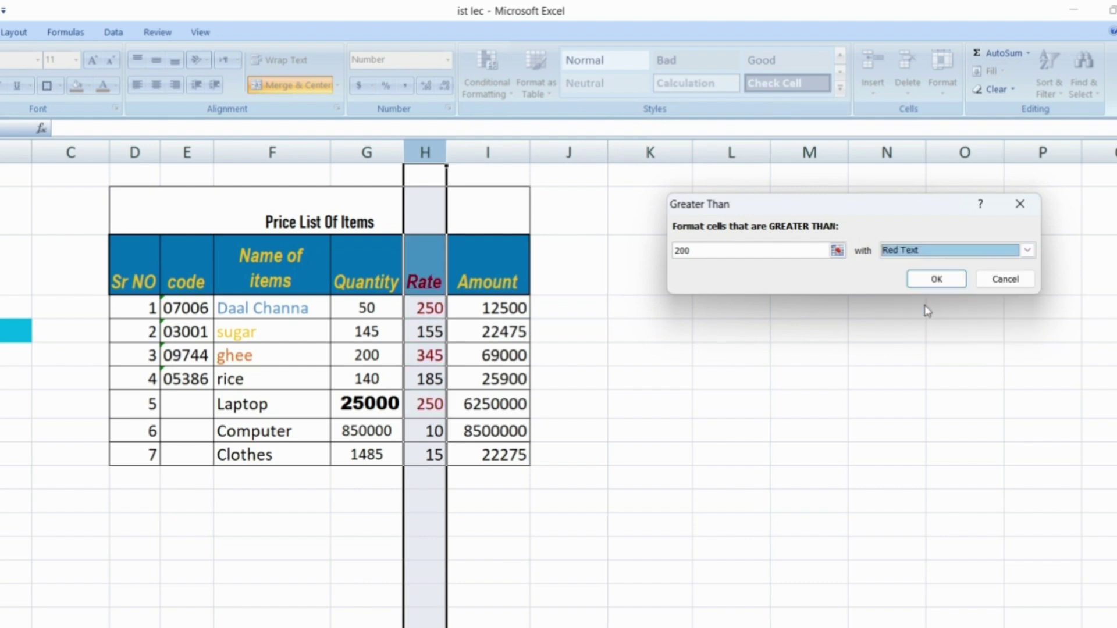
click(916, 256)
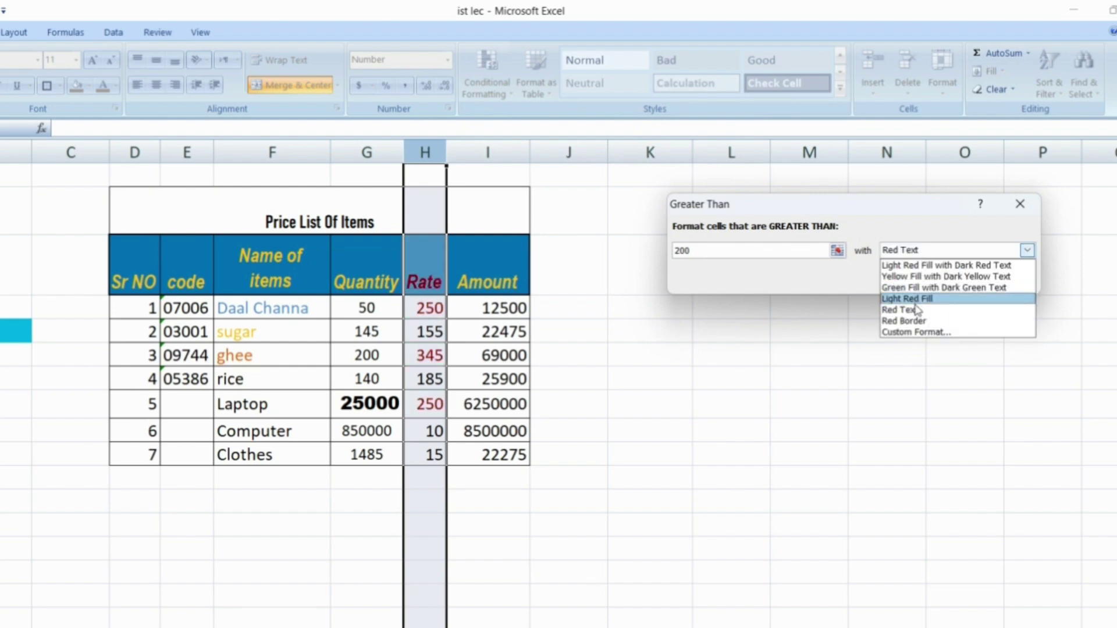
click(918, 329)
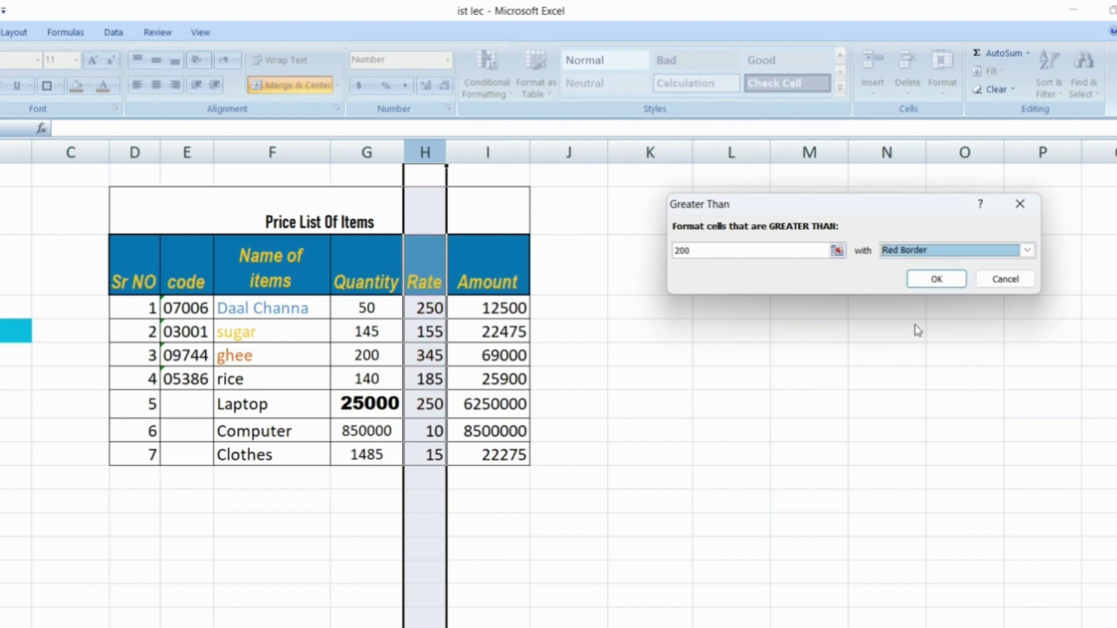
click(921, 256)
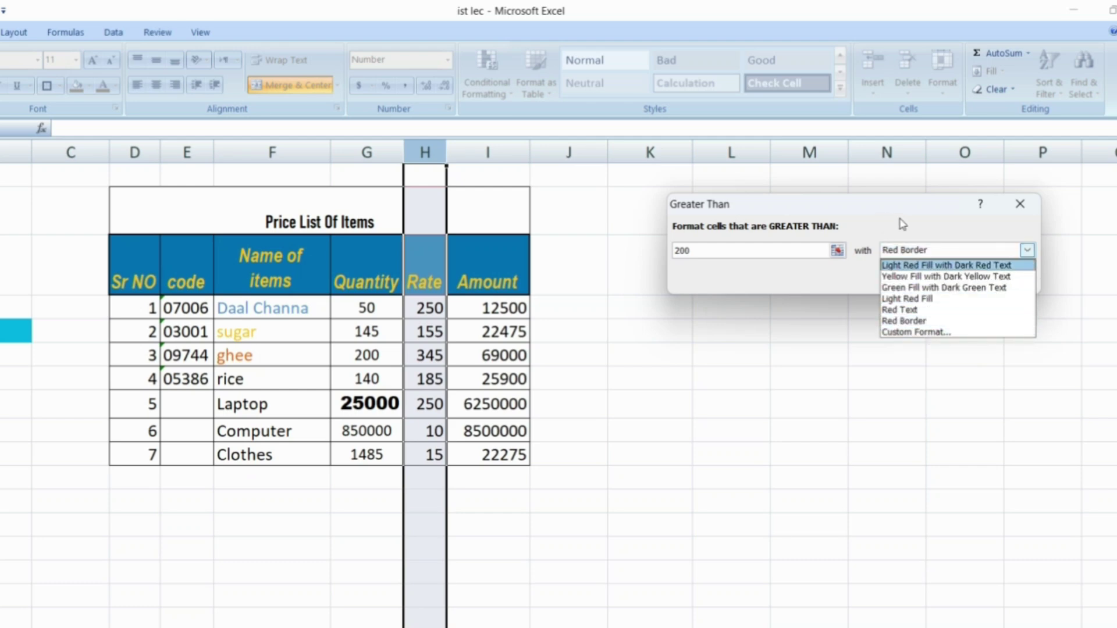
click(916, 250)
click(917, 254)
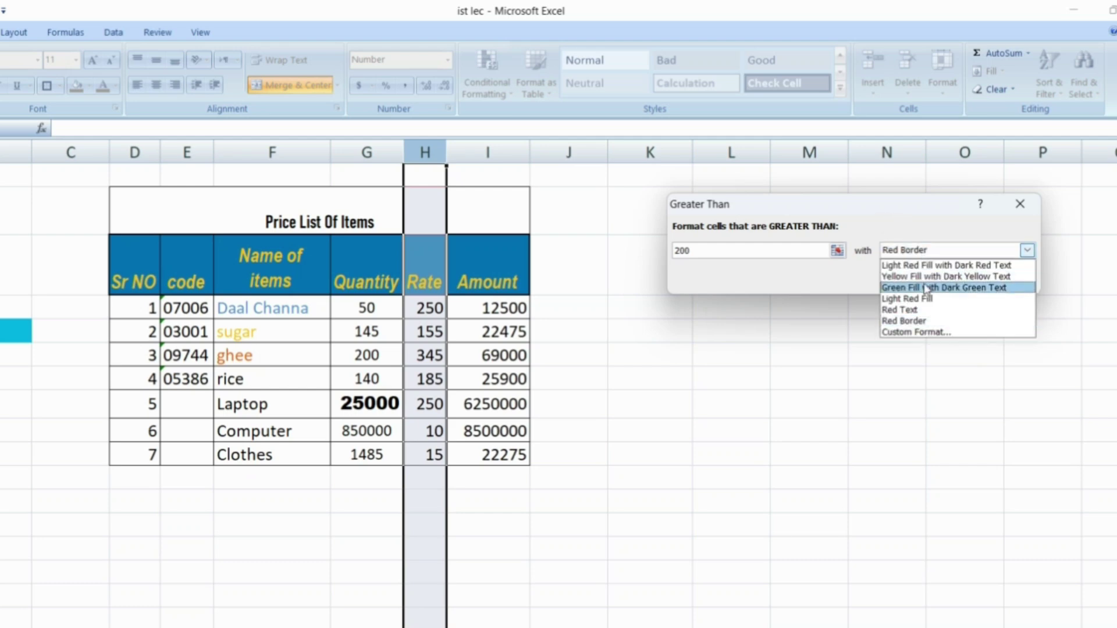
Apply the Rate column's rule with Green Fill with Dark Green Text and check cells H4, H6 and H8.
click(926, 287)
click(931, 280)
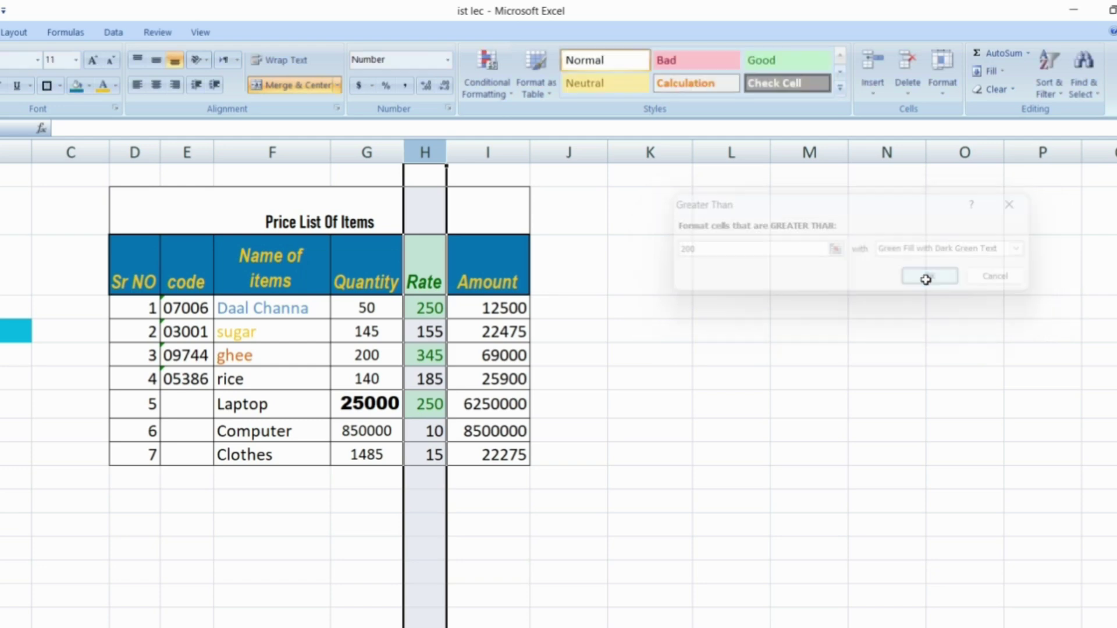
click(737, 437)
click(430, 310)
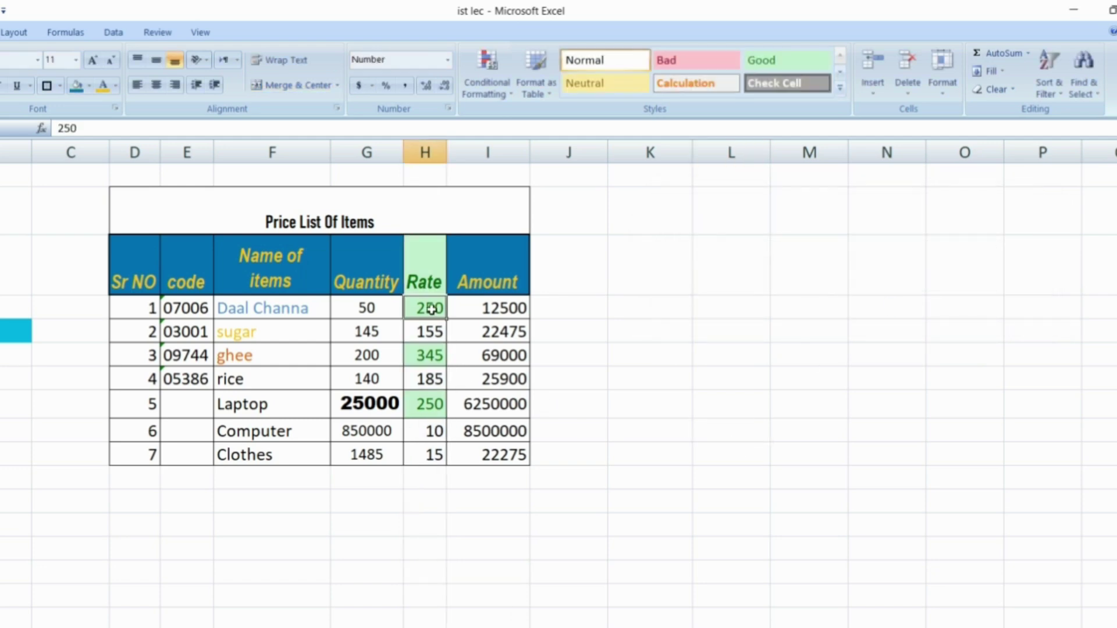
click(430, 359)
click(435, 409)
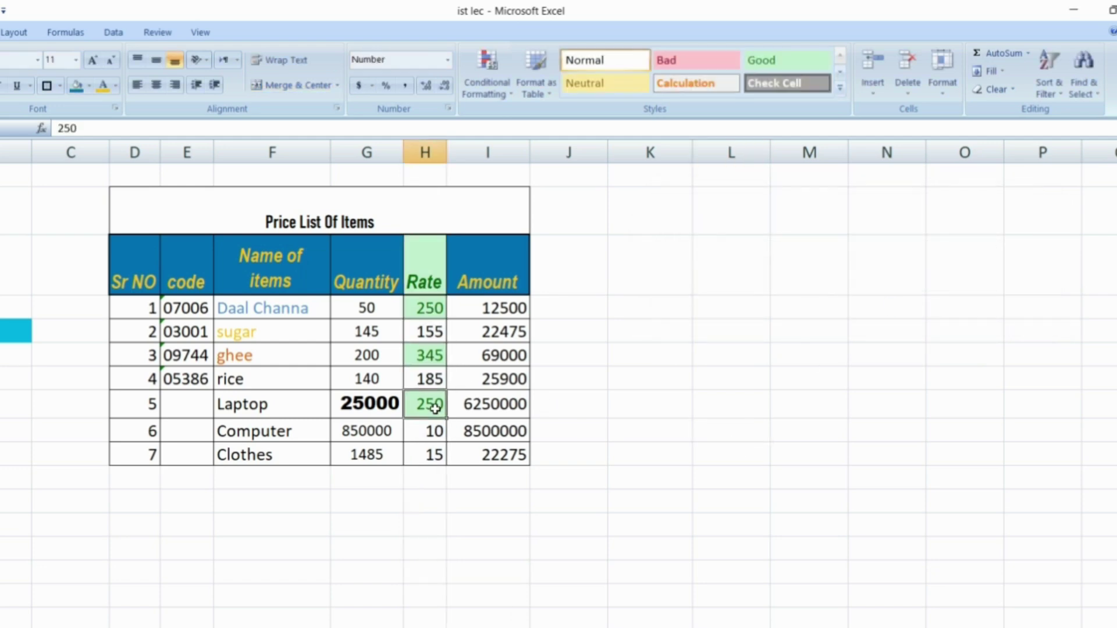
Add a Greater Than 50000 highlight rule with Red Text to the whole Amount column I.
click(488, 152)
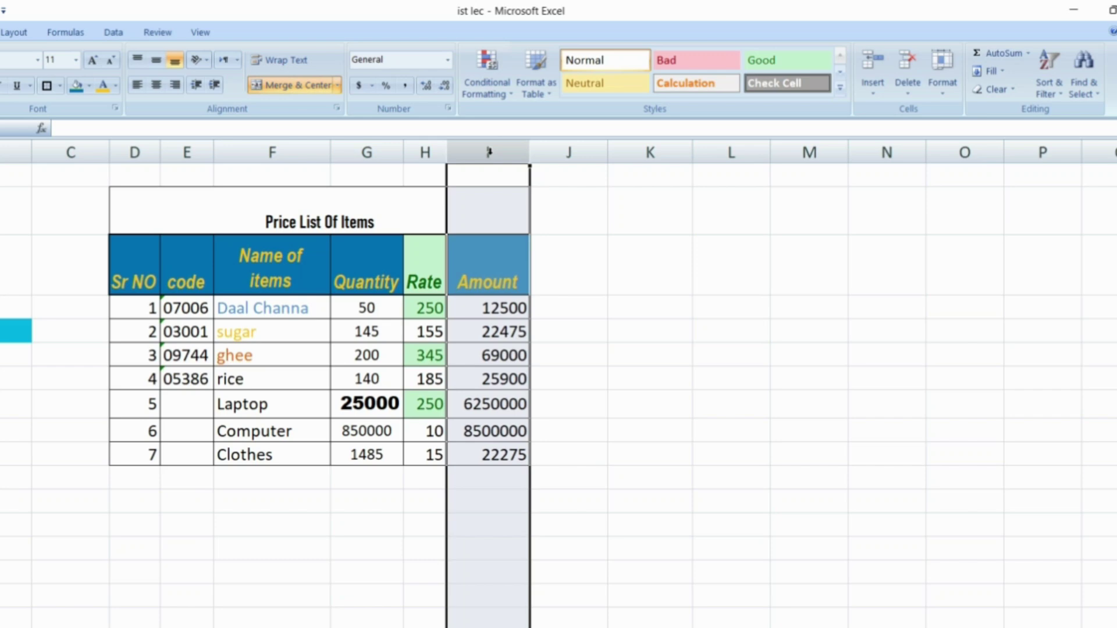
click(503, 93)
mouse_move(541, 121)
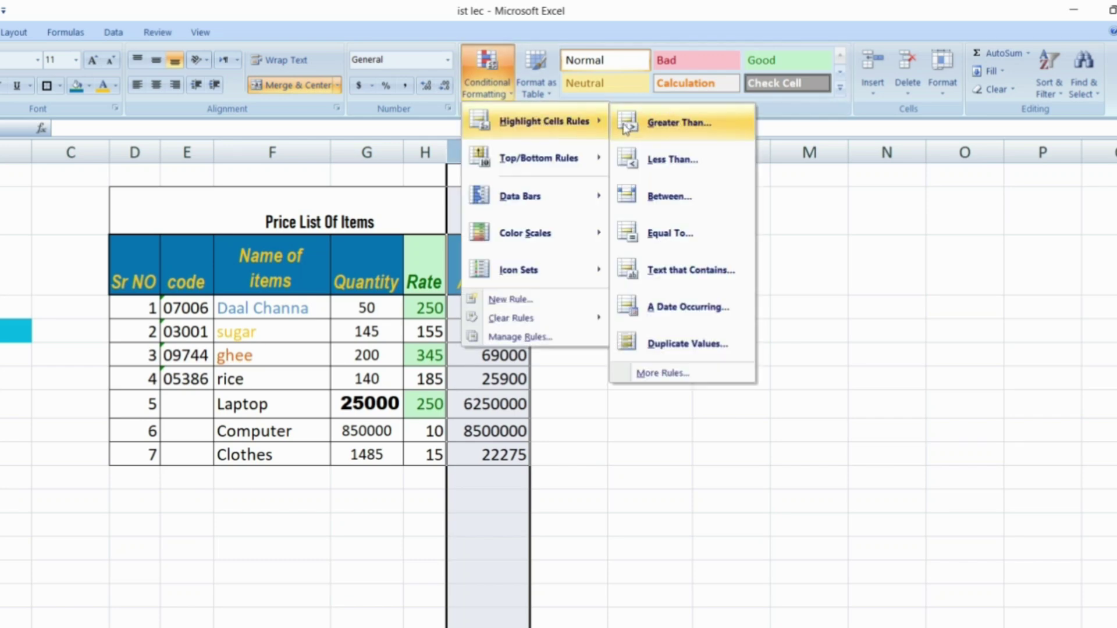
click(651, 123)
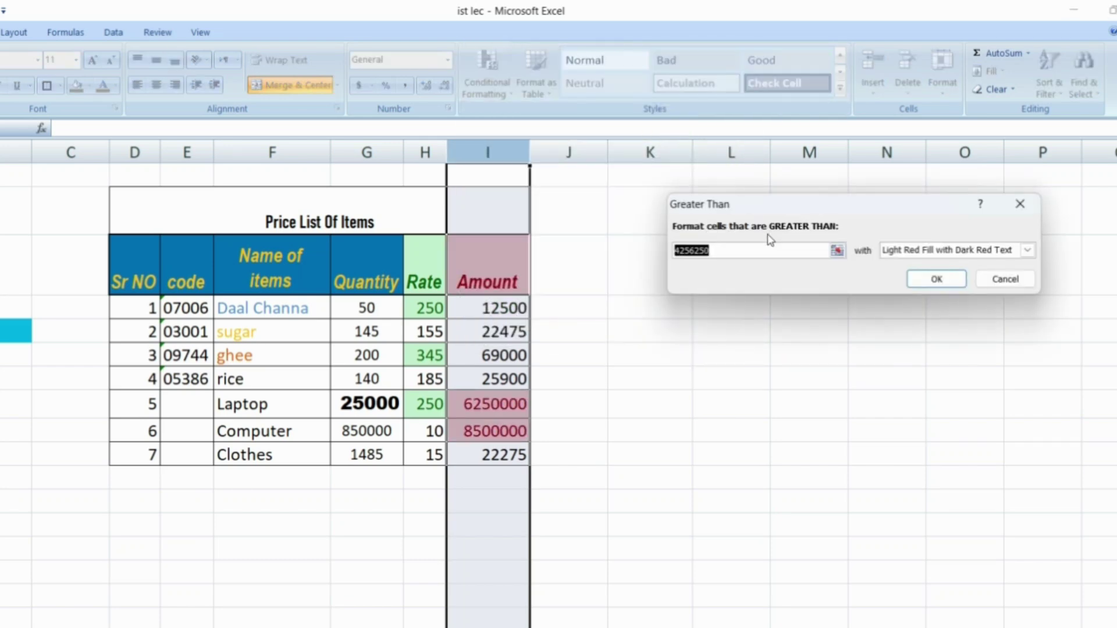
text(50)
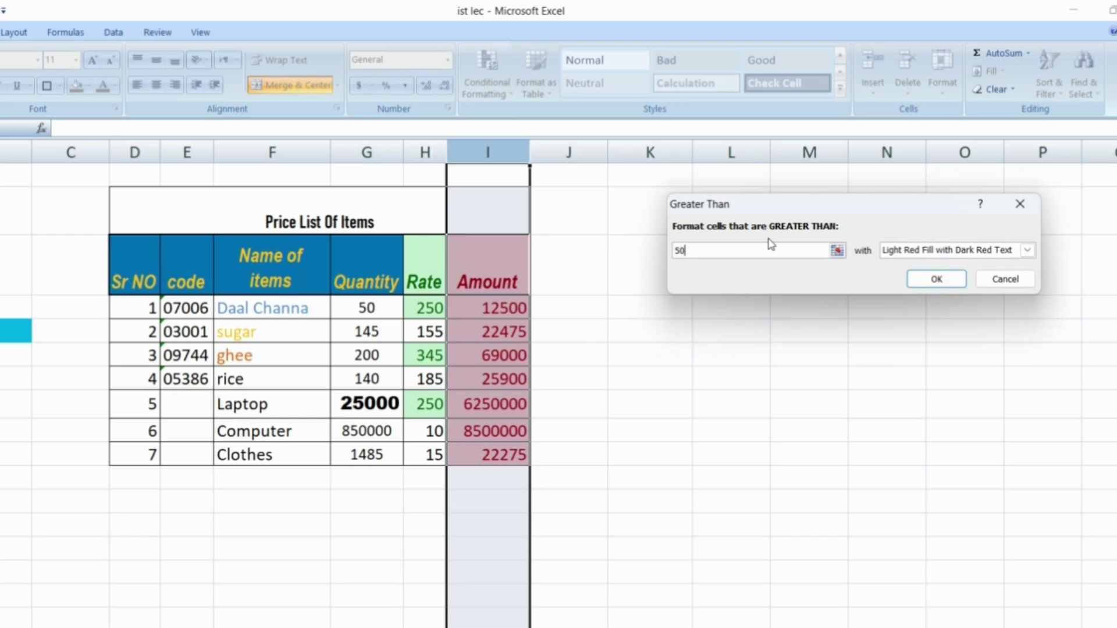
text(000)
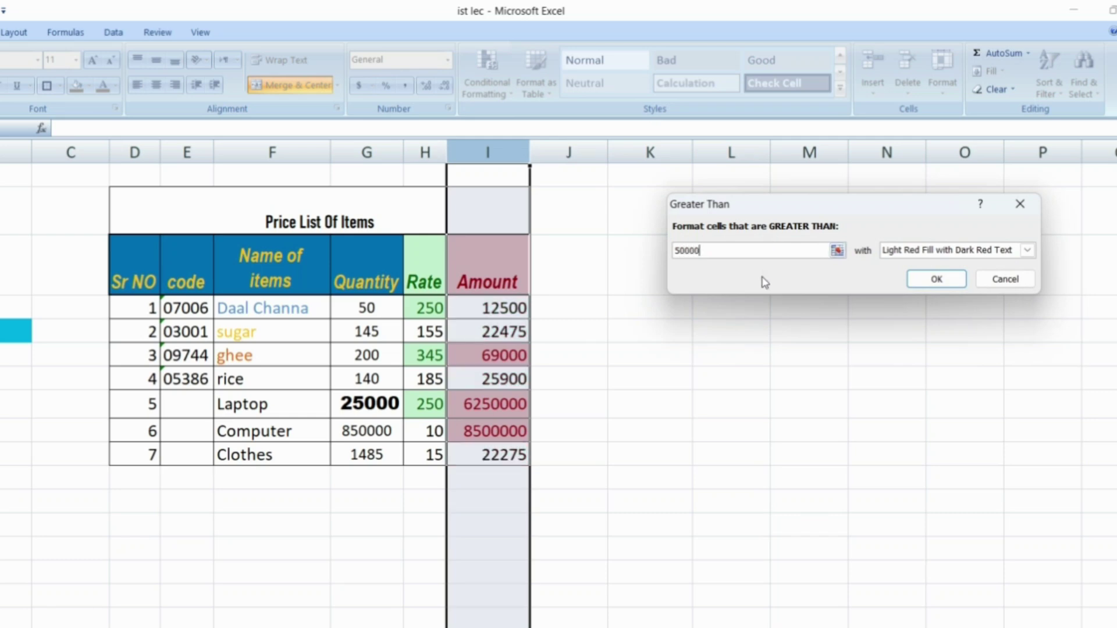
click(912, 253)
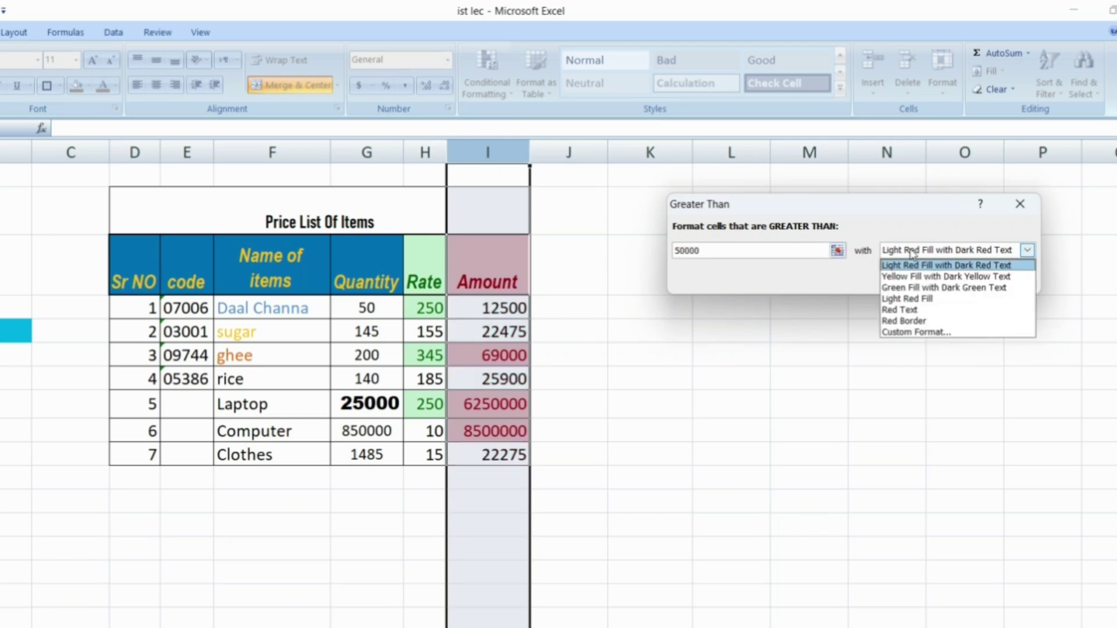
click(921, 314)
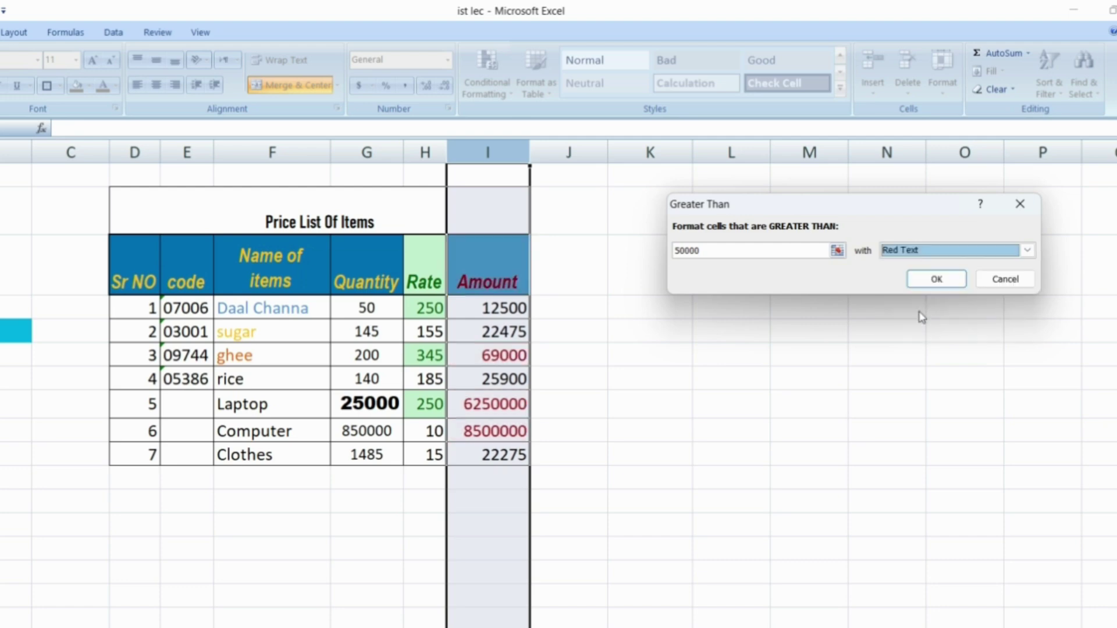
click(935, 280)
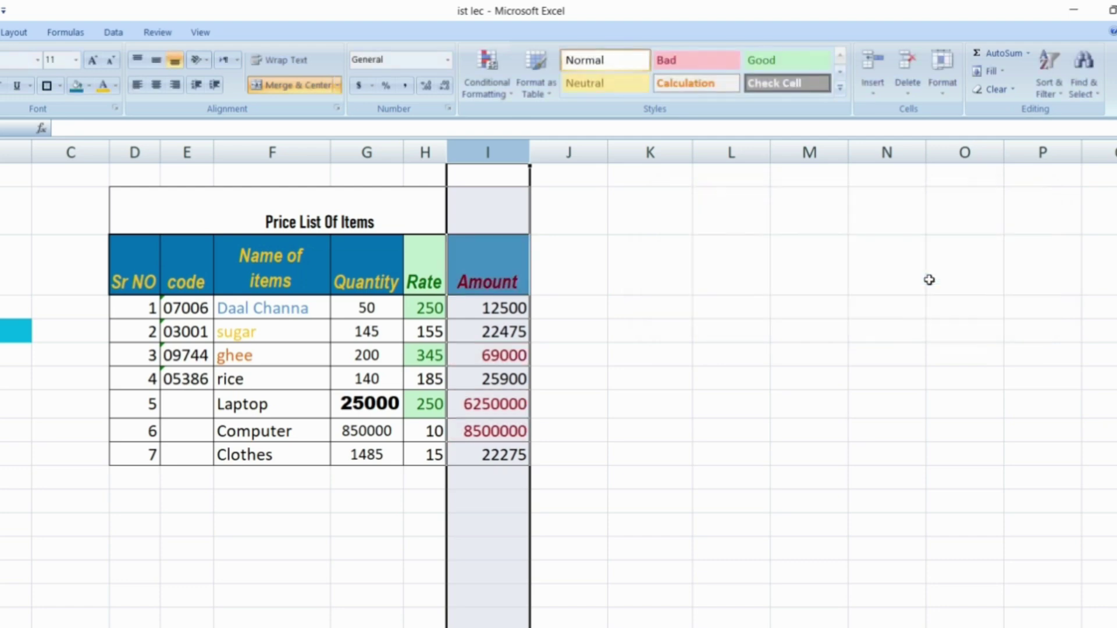
Add a Less Than 250 highlight rule with Light Red Fill with Dark Red Text to the whole Rate column H.
click(426, 153)
click(502, 94)
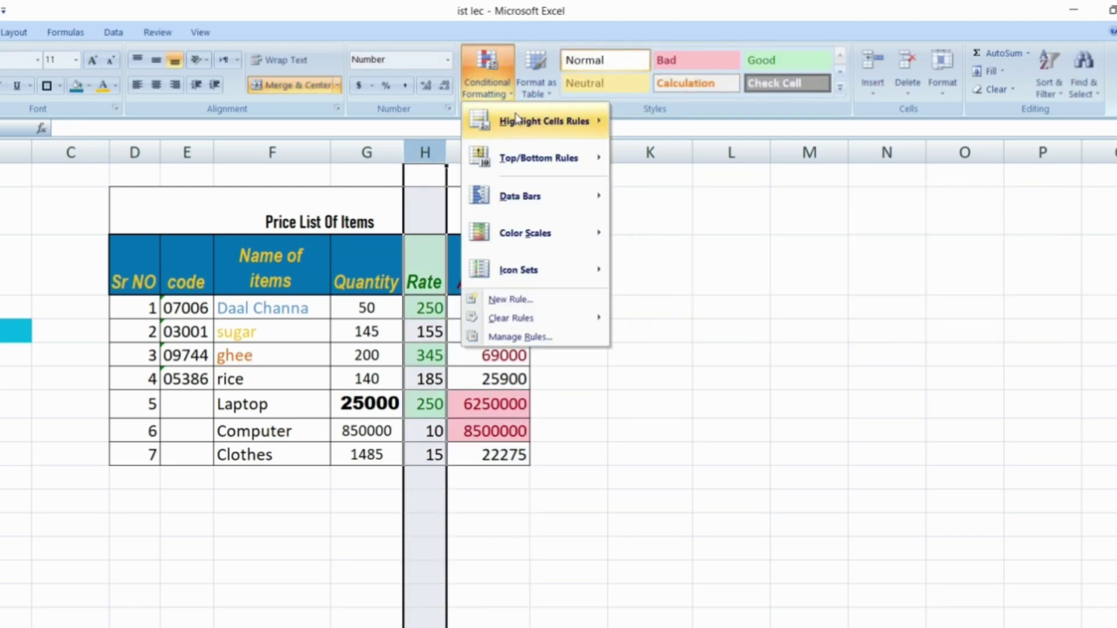
mouse_move(528, 119)
click(668, 160)
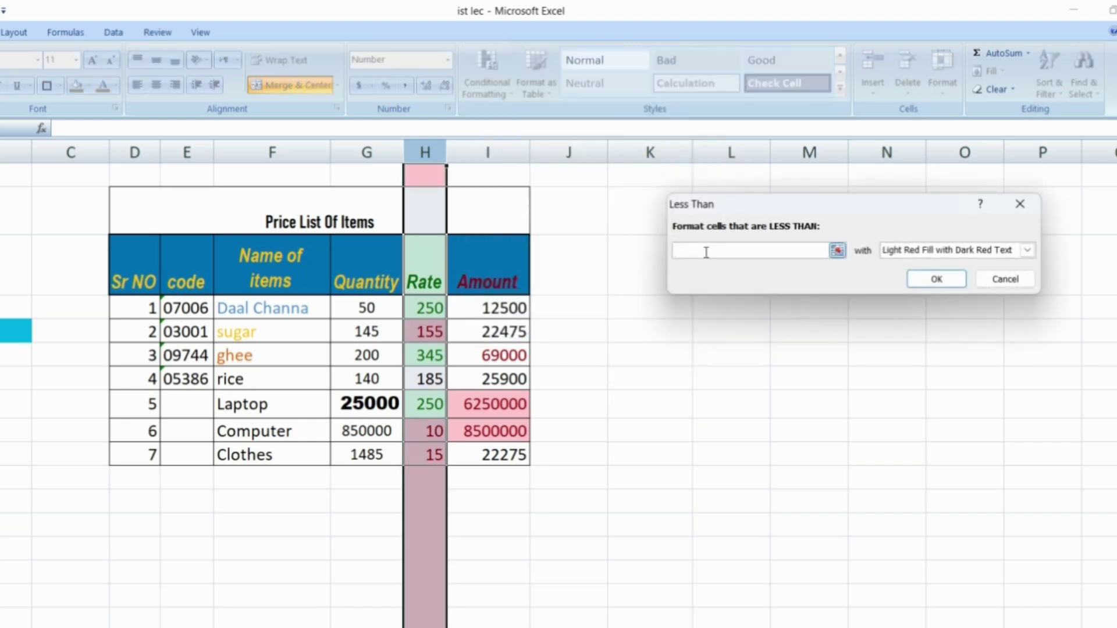
text(250)
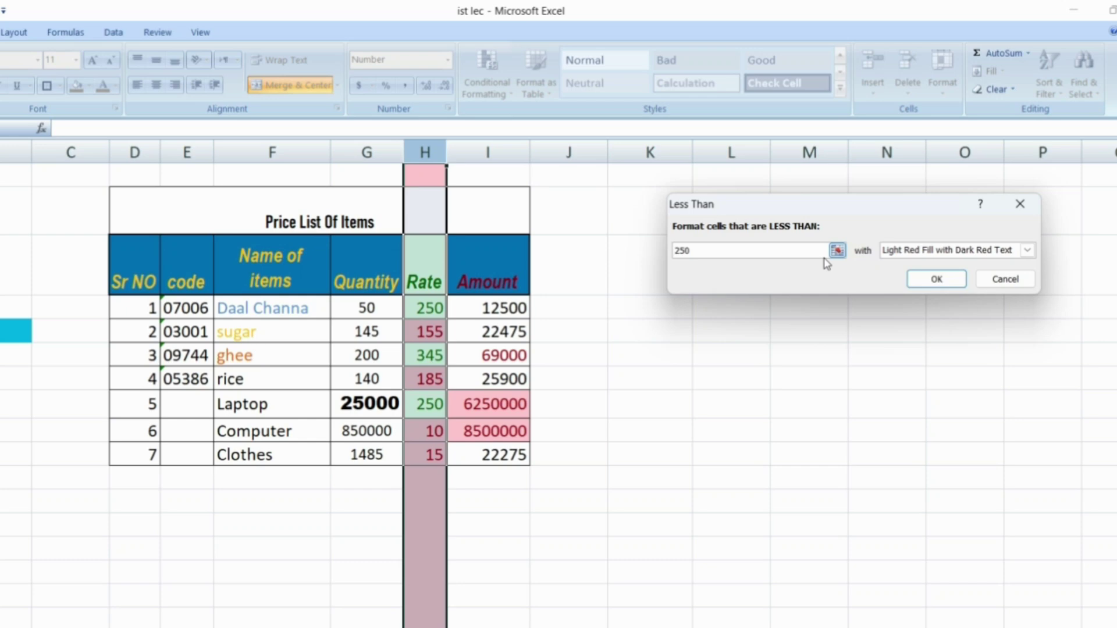
click(937, 279)
click(663, 370)
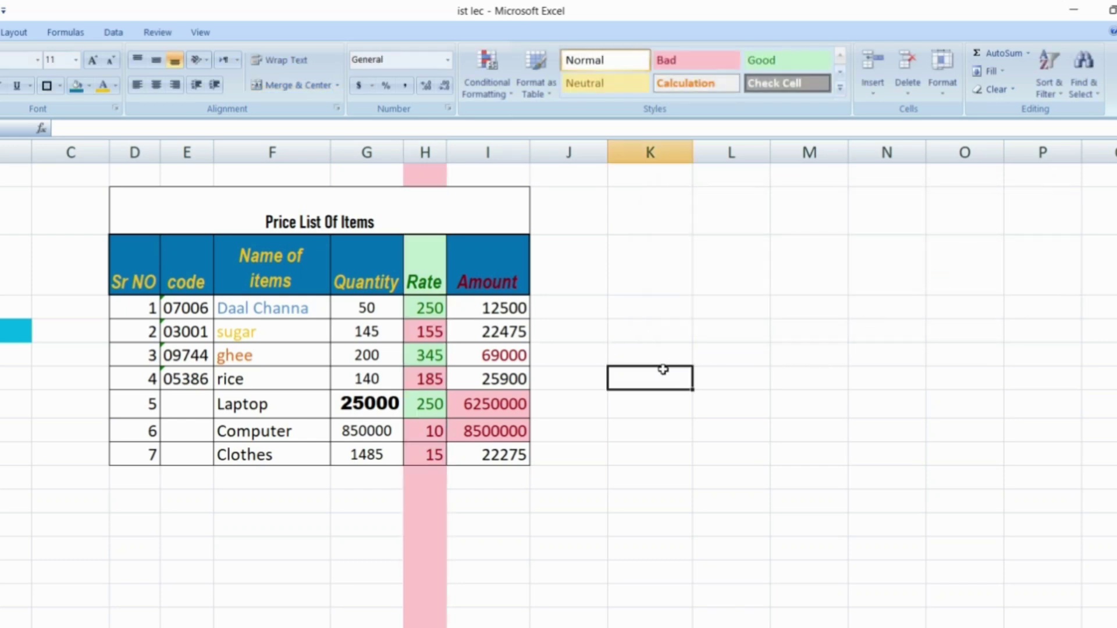
Add a Less Than 200 highlight rule with Green Fill with Dark Green Text to the Quantity values from Daal Channa to Clothes.
drag(369, 309, 374, 459)
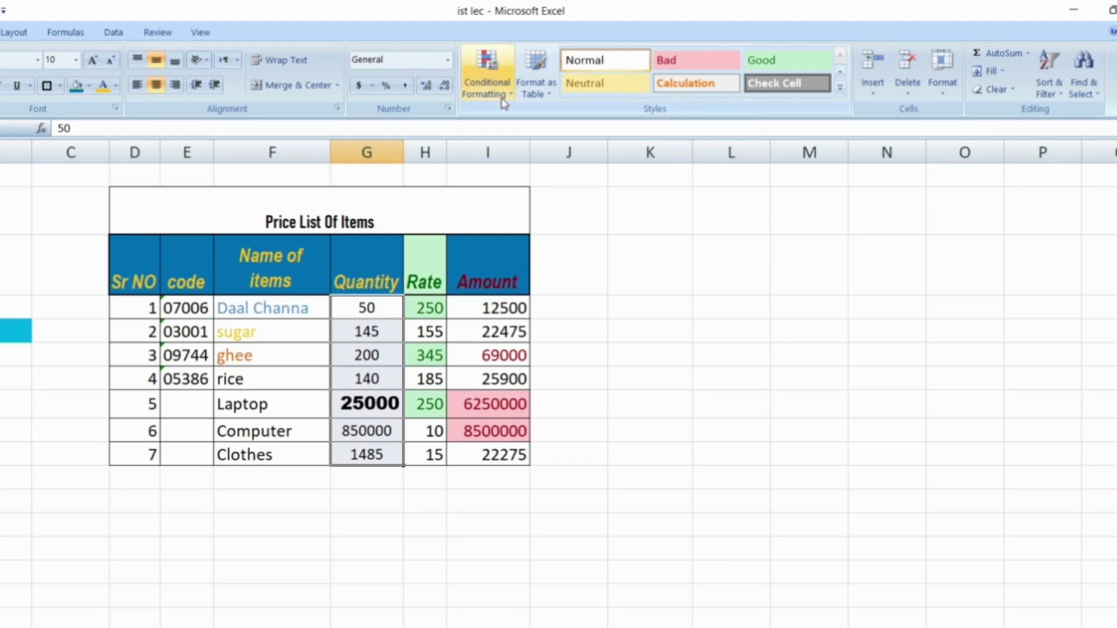
click(499, 92)
mouse_move(544, 121)
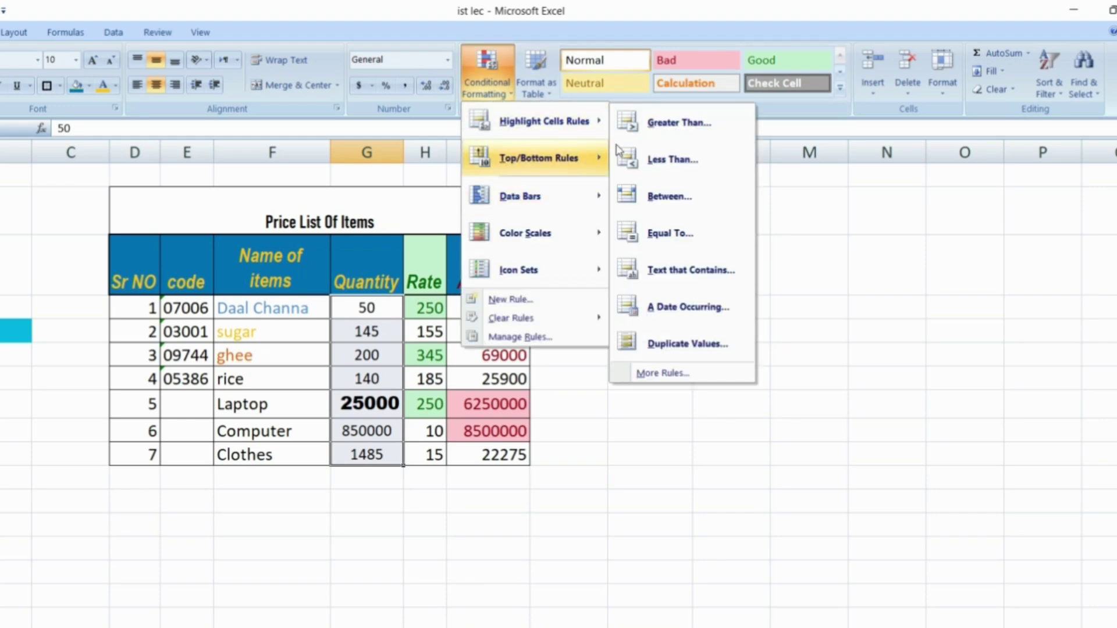
click(650, 159)
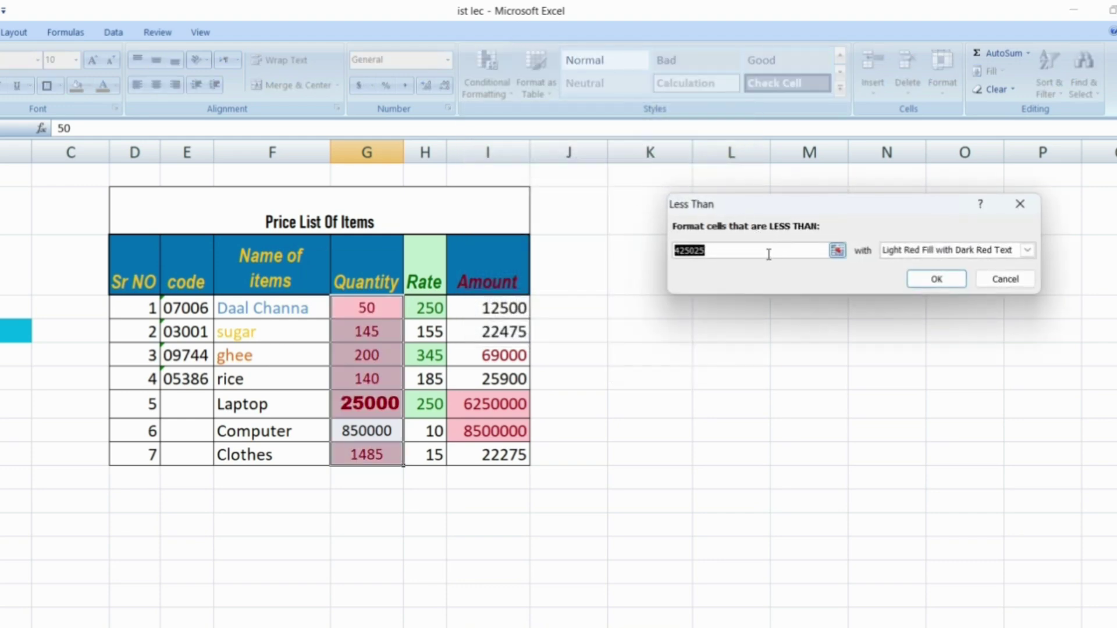
text(200)
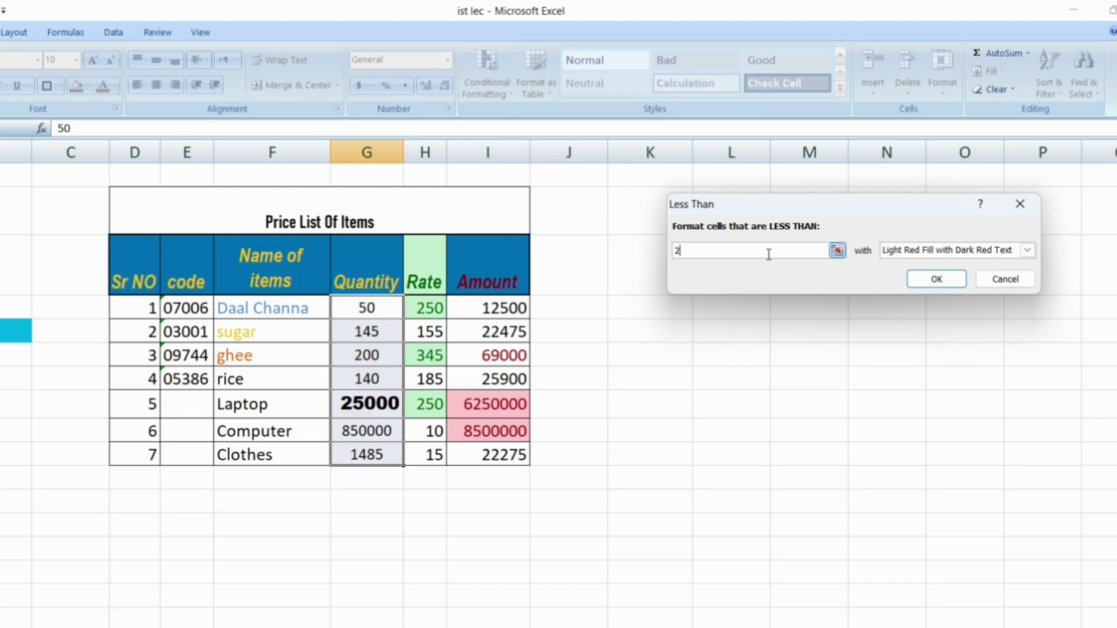
click(923, 253)
click(919, 284)
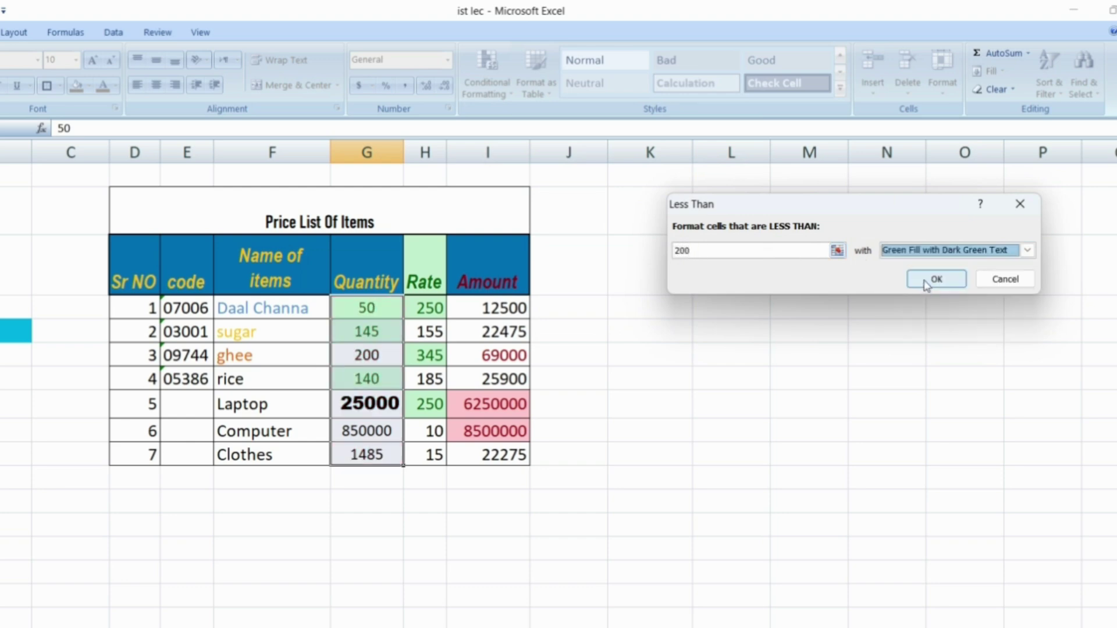
click(927, 283)
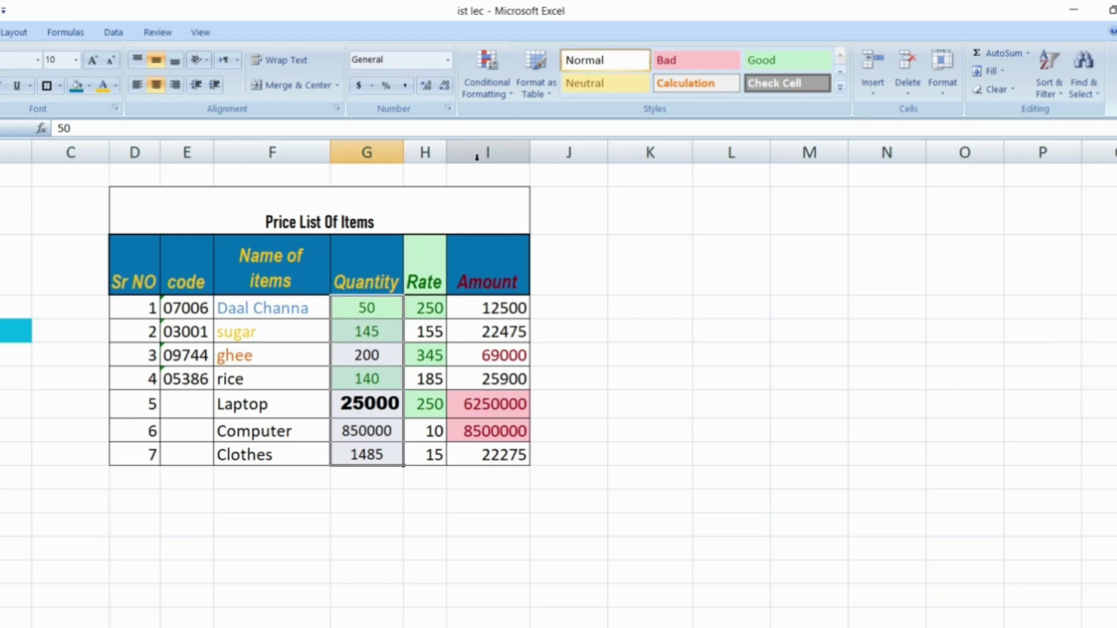
click(503, 94)
mouse_move(534, 125)
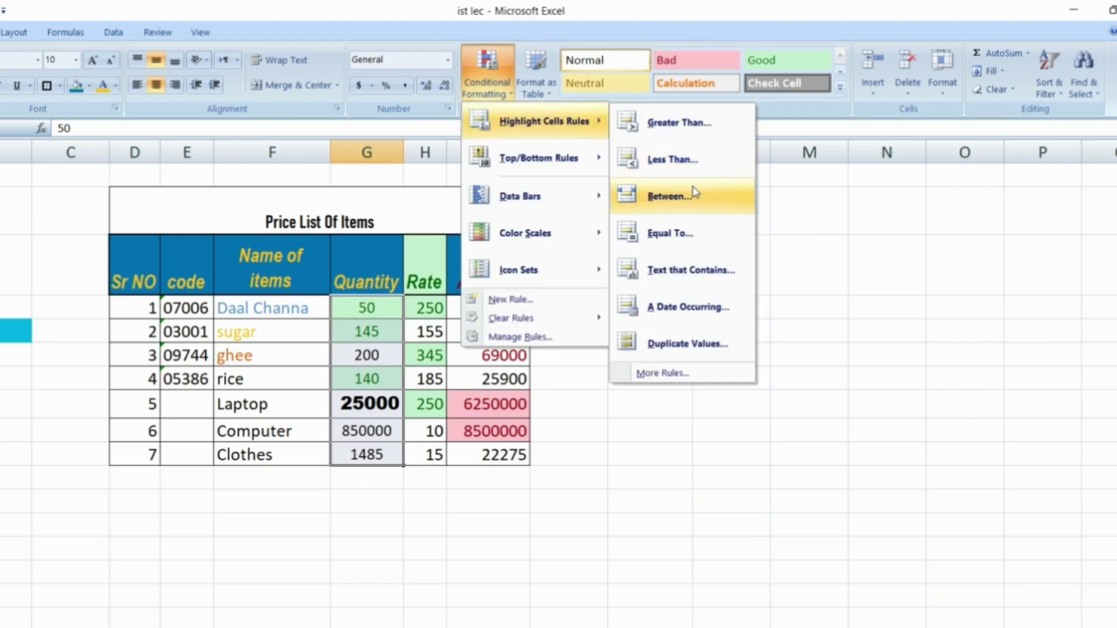
click(554, 466)
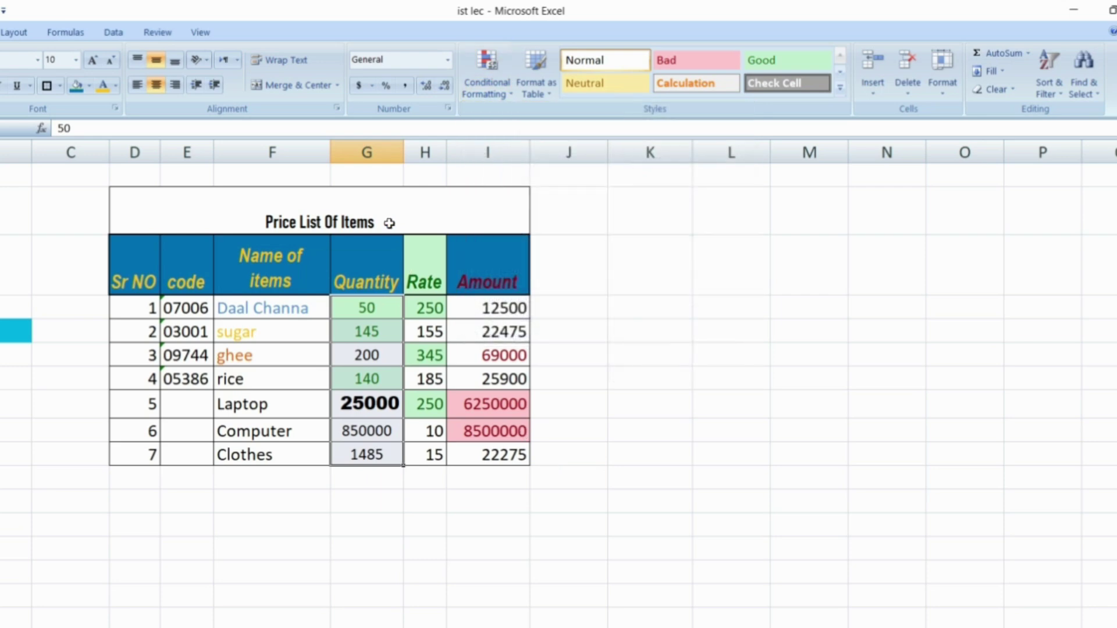
Add a highlight rule for values Between 200 and 20000 with Light Red Fill with Dark Red Text to the whole Quantity column G.
click(372, 145)
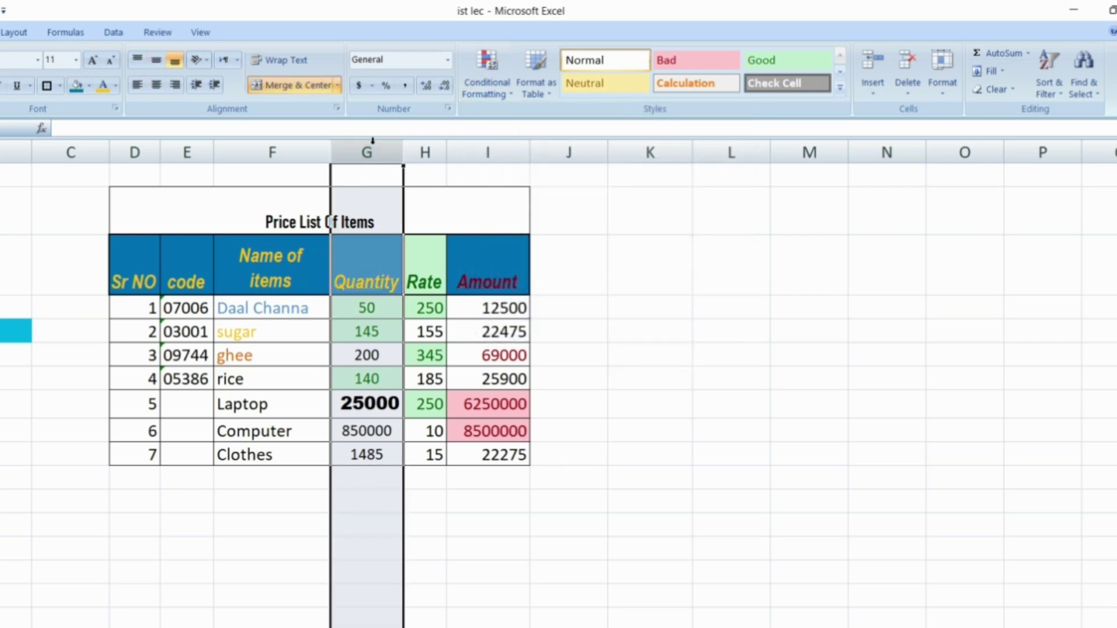
click(498, 87)
mouse_move(527, 120)
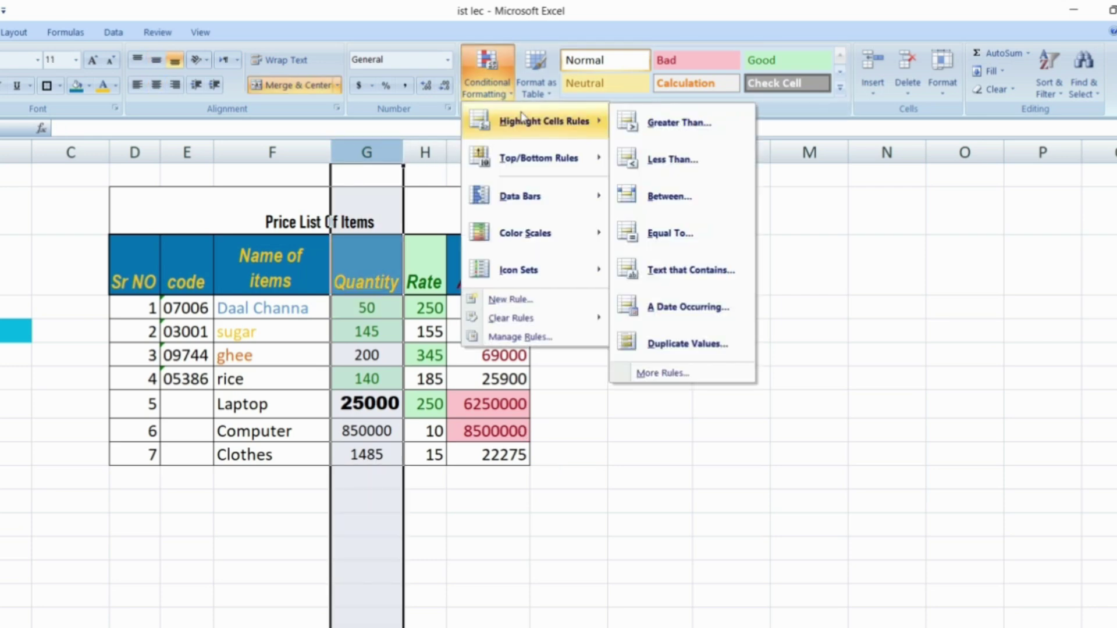
click(686, 197)
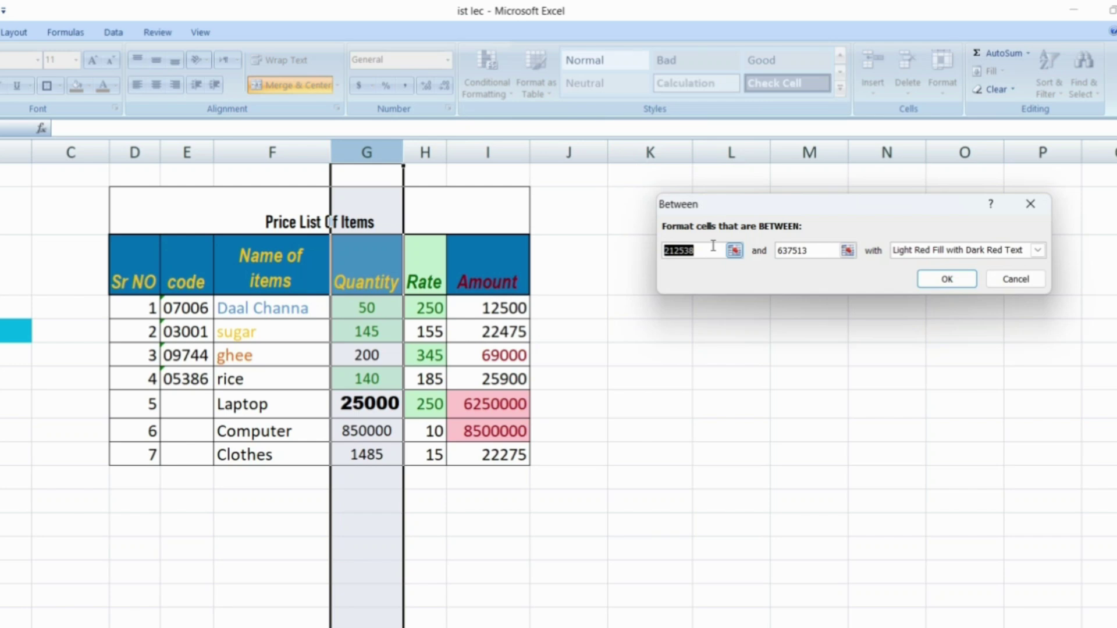
key(BackSpace)
text(5)
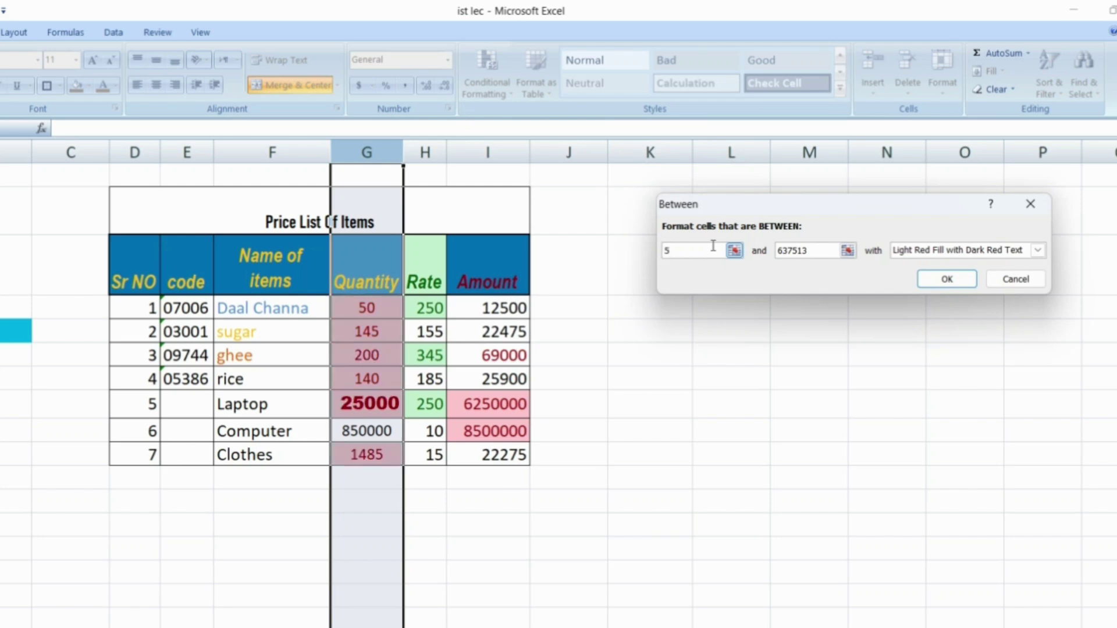
text(00)
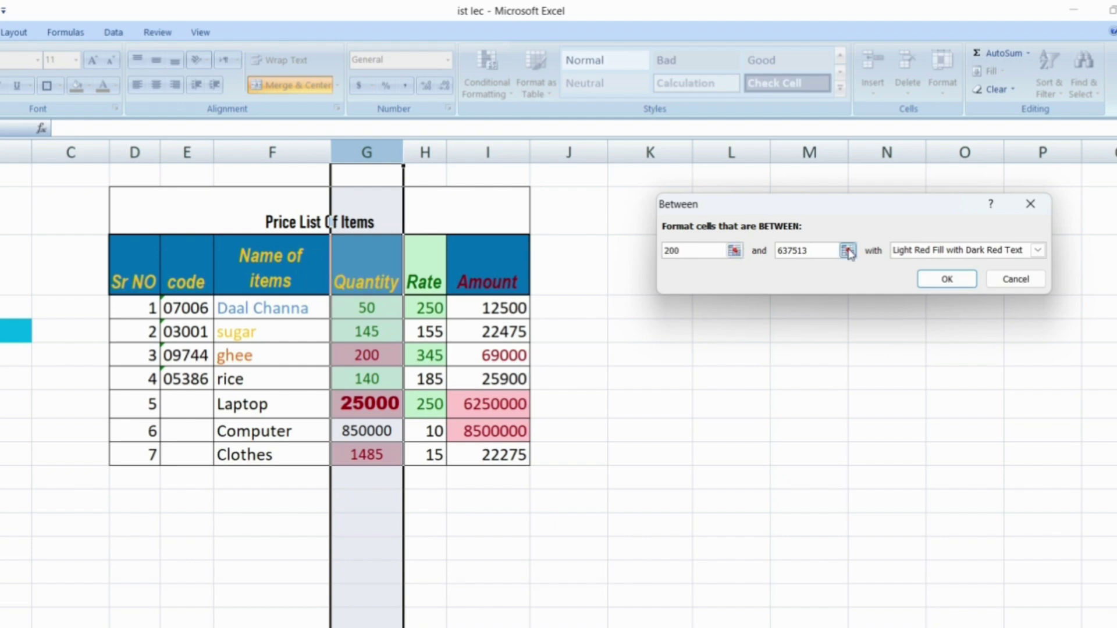
key(Tab)
text(20000)
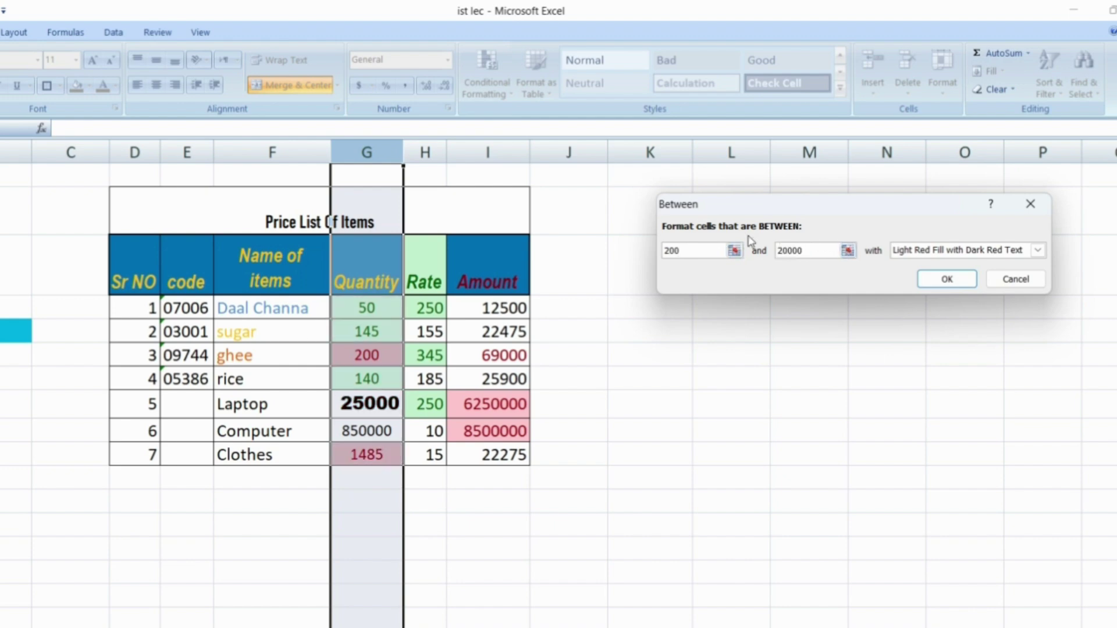
click(940, 279)
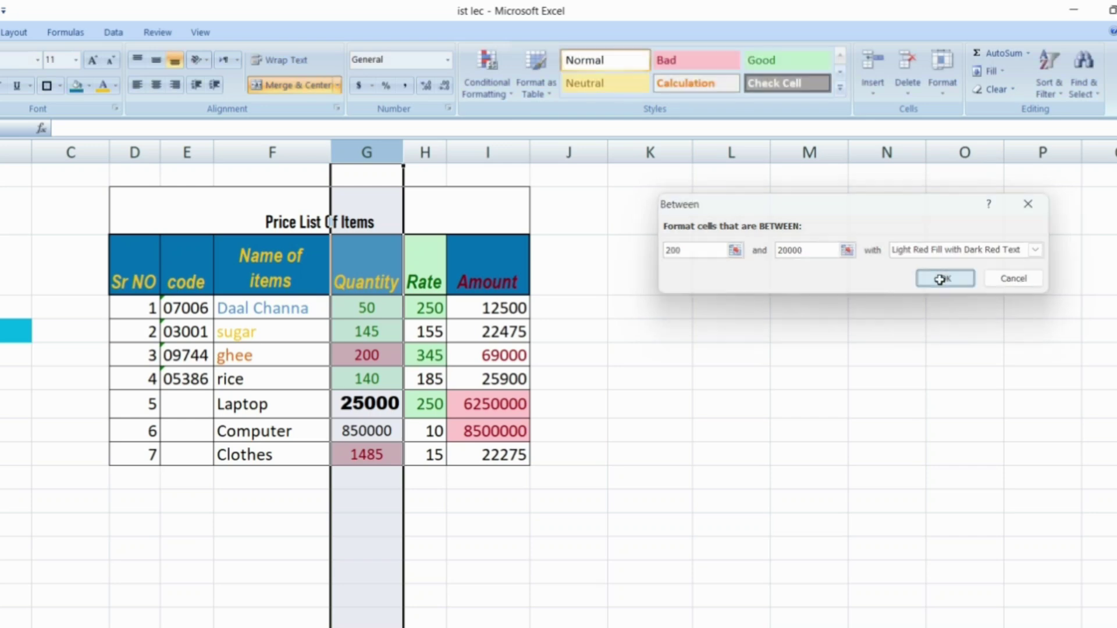
click(484, 394)
Add an Equal To 200 highlight rule with Light Red Fill with Dark Red Text to column G and check the ghee quantity cell.
click(382, 152)
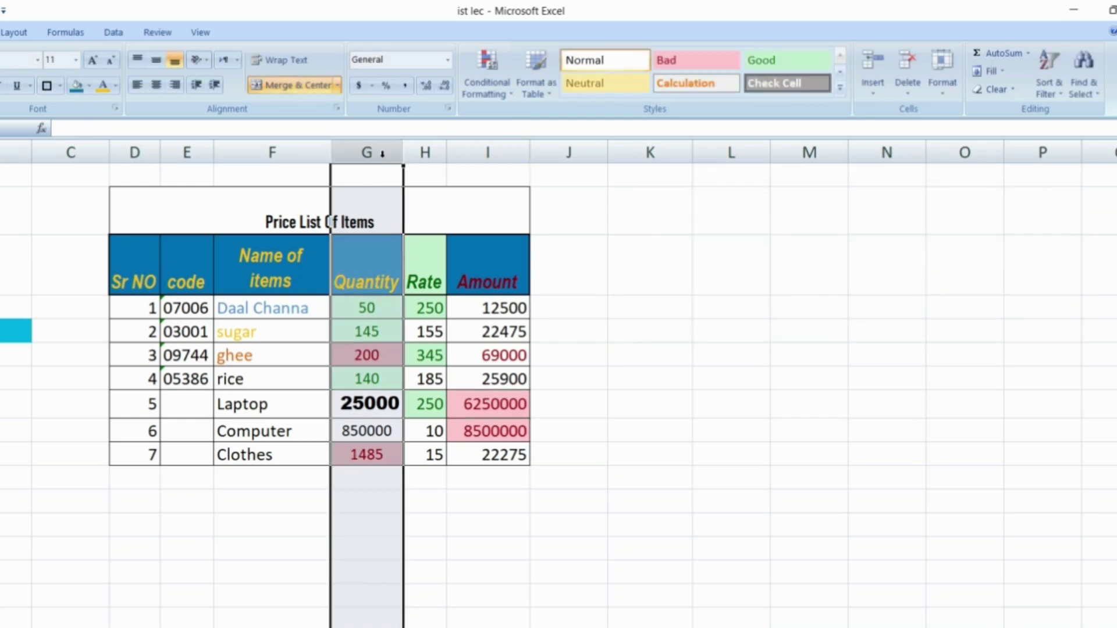
click(490, 87)
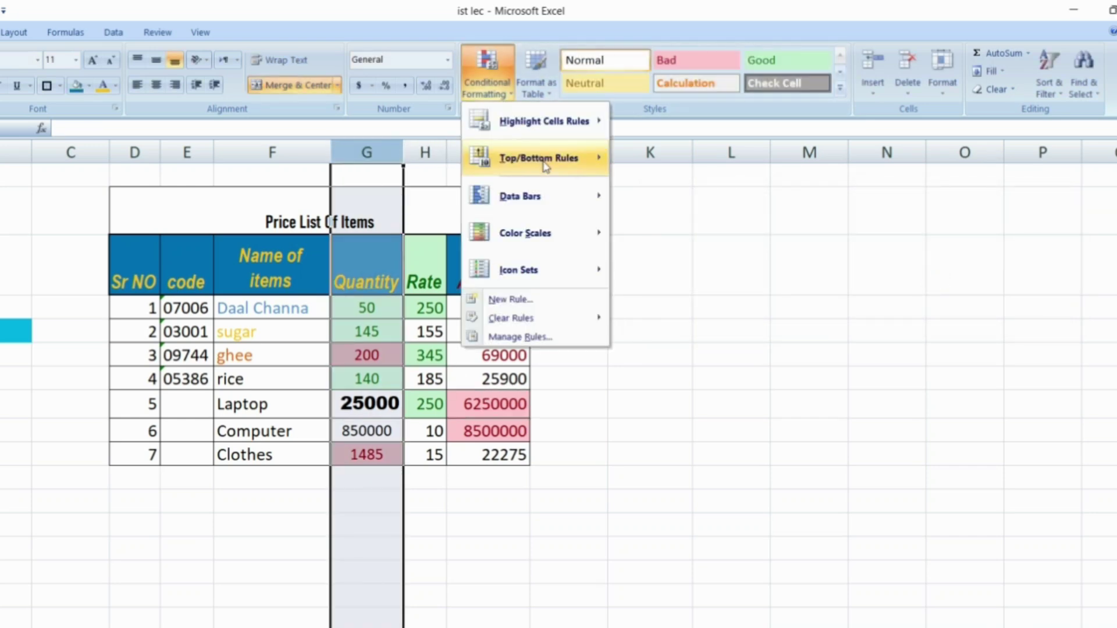
mouse_move(541, 124)
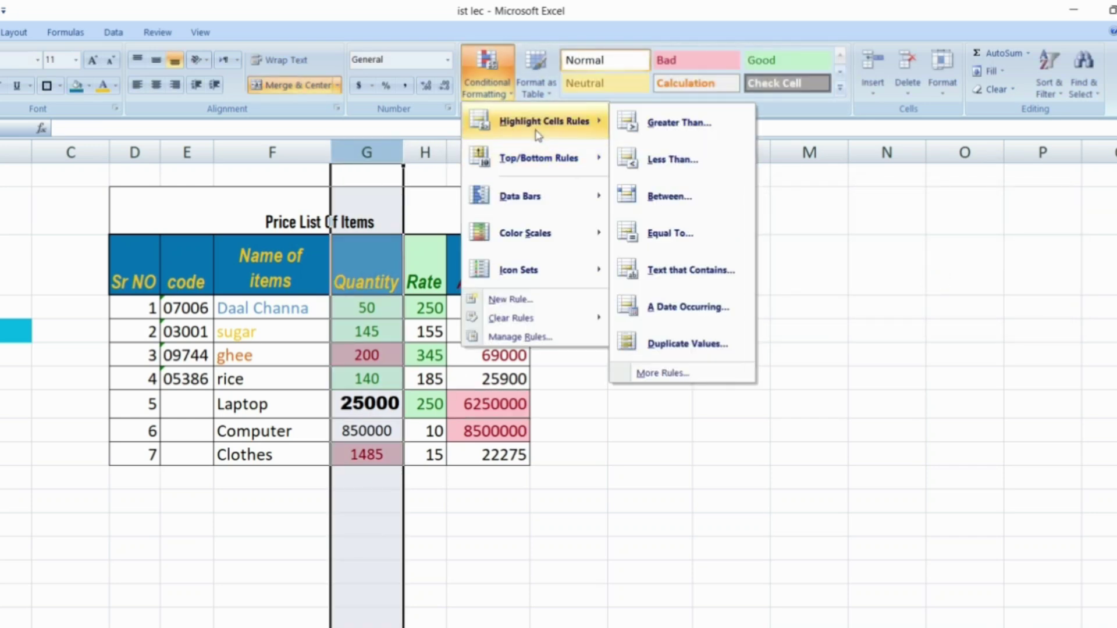
click(694, 237)
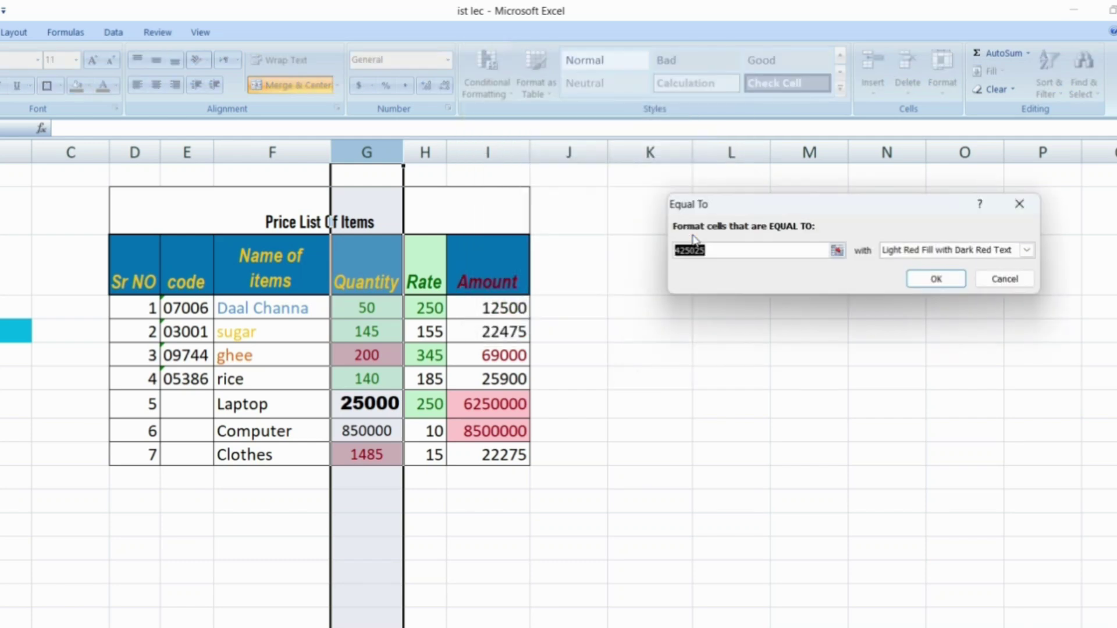
text(200)
click(933, 250)
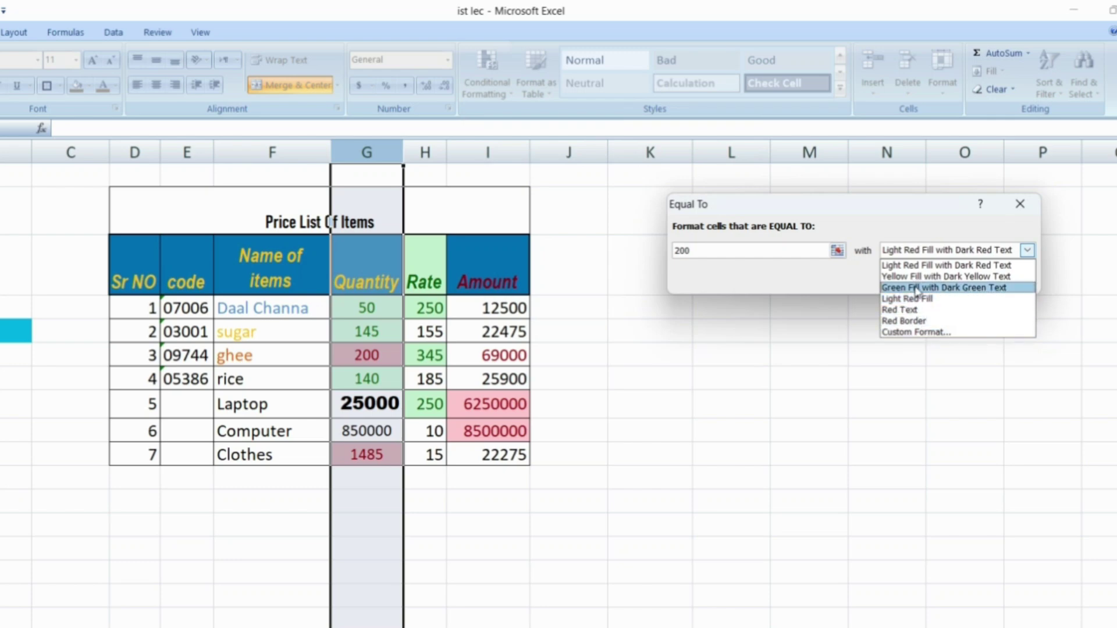
click(916, 289)
click(1028, 250)
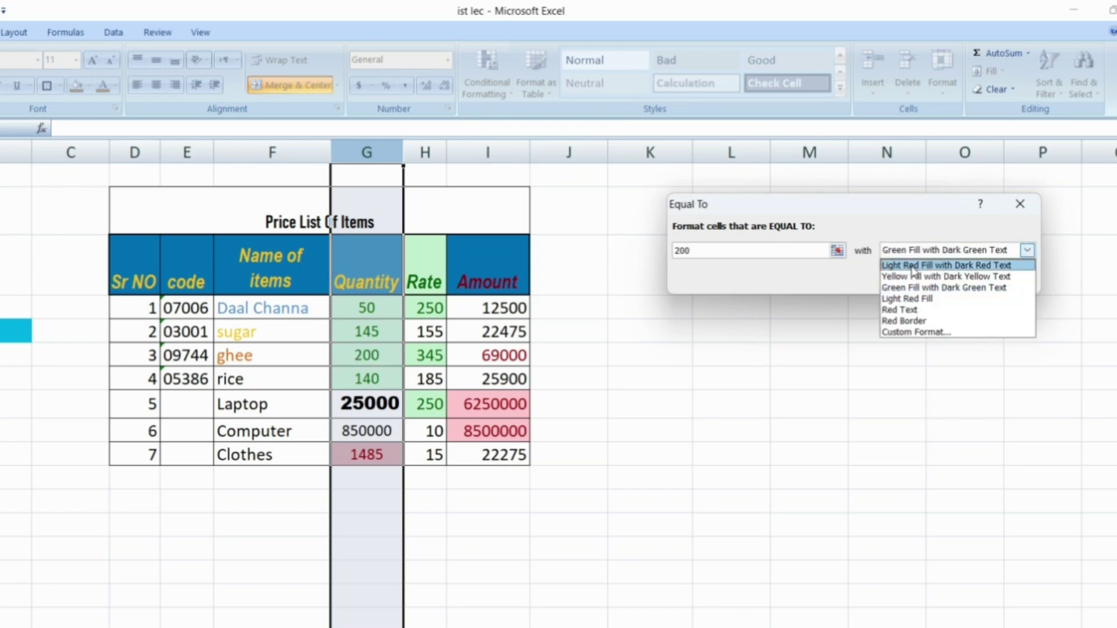
click(913, 268)
click(933, 280)
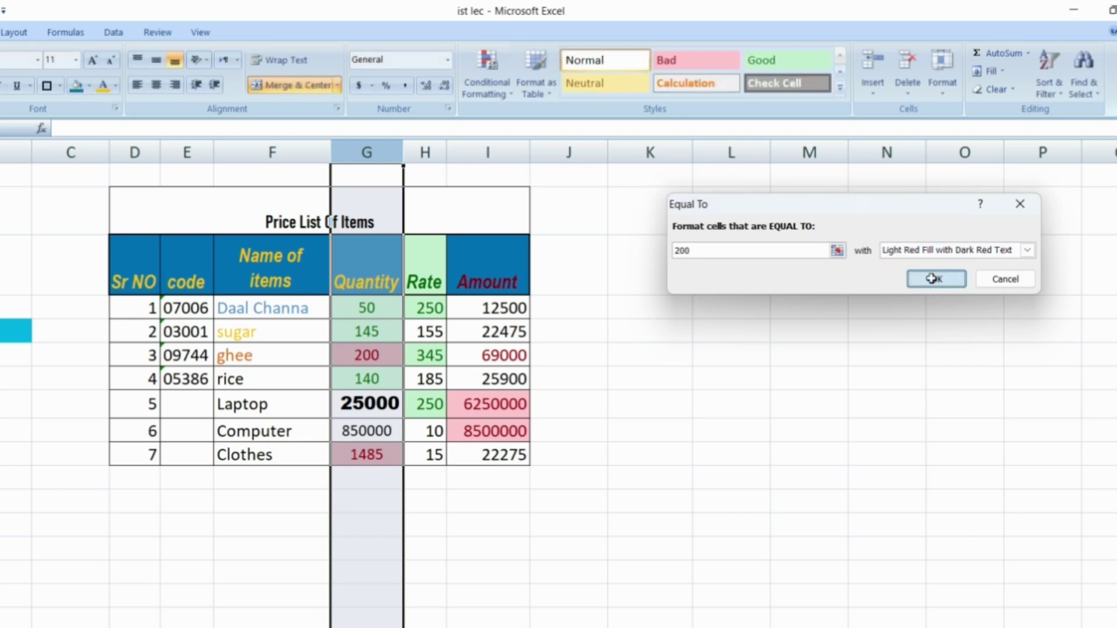
click(398, 353)
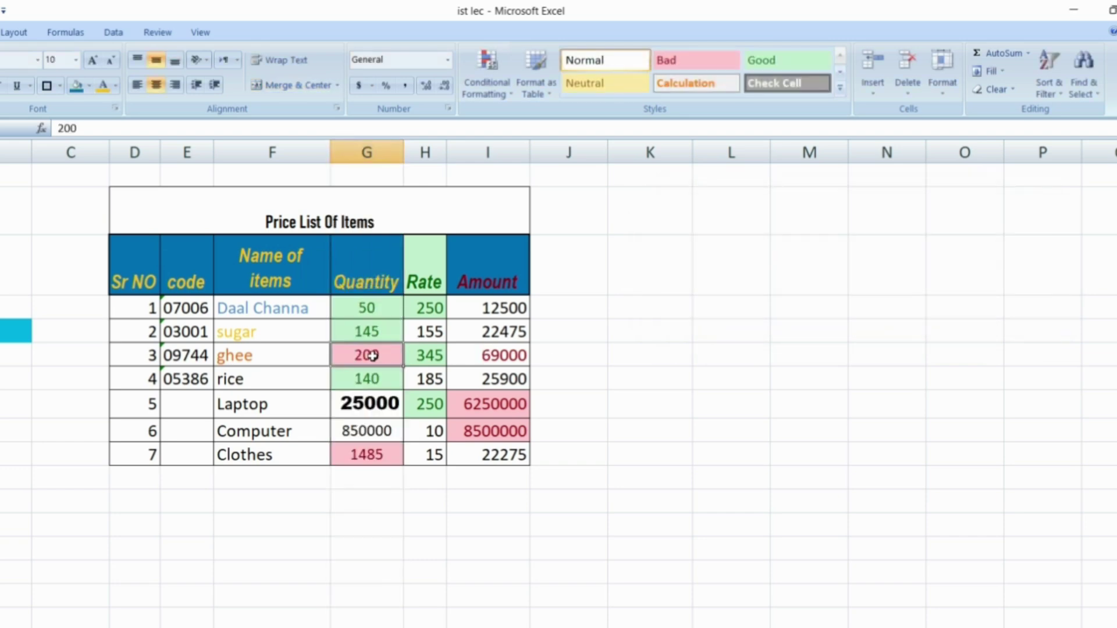
Clear the conditional formatting rules from columns D through J.
click(367, 153)
drag(139, 150, 575, 152)
click(514, 98)
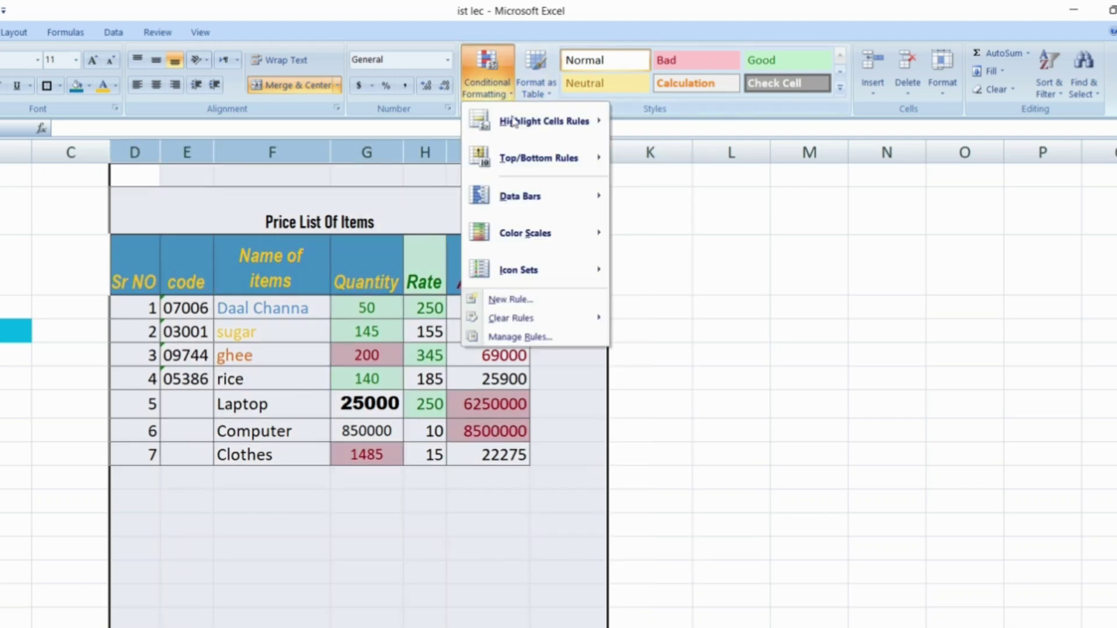
mouse_move(513, 320)
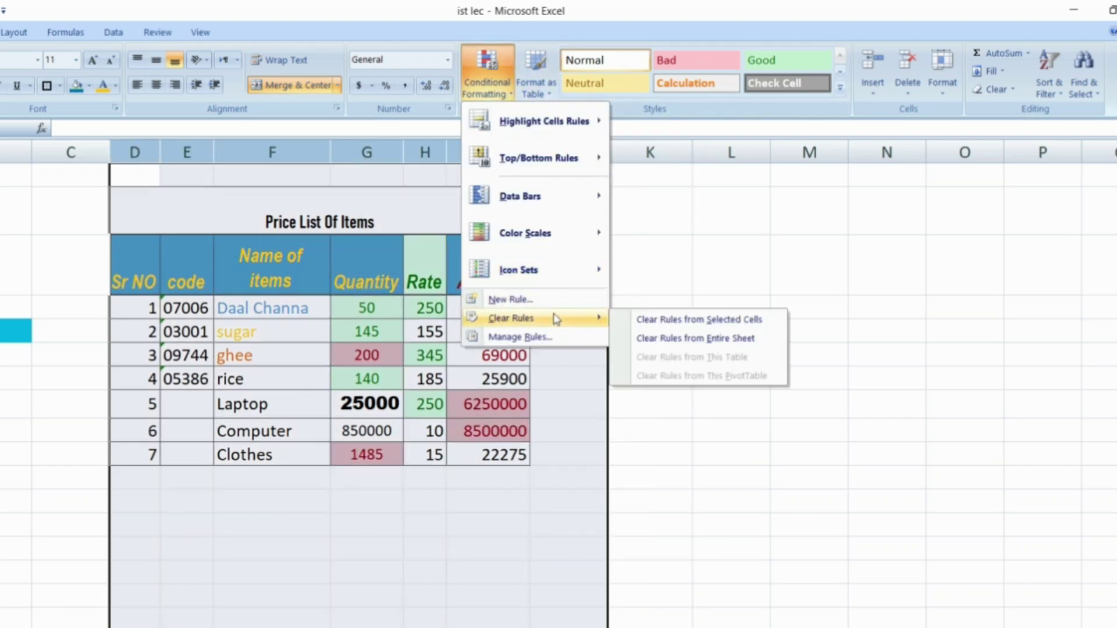
click(661, 321)
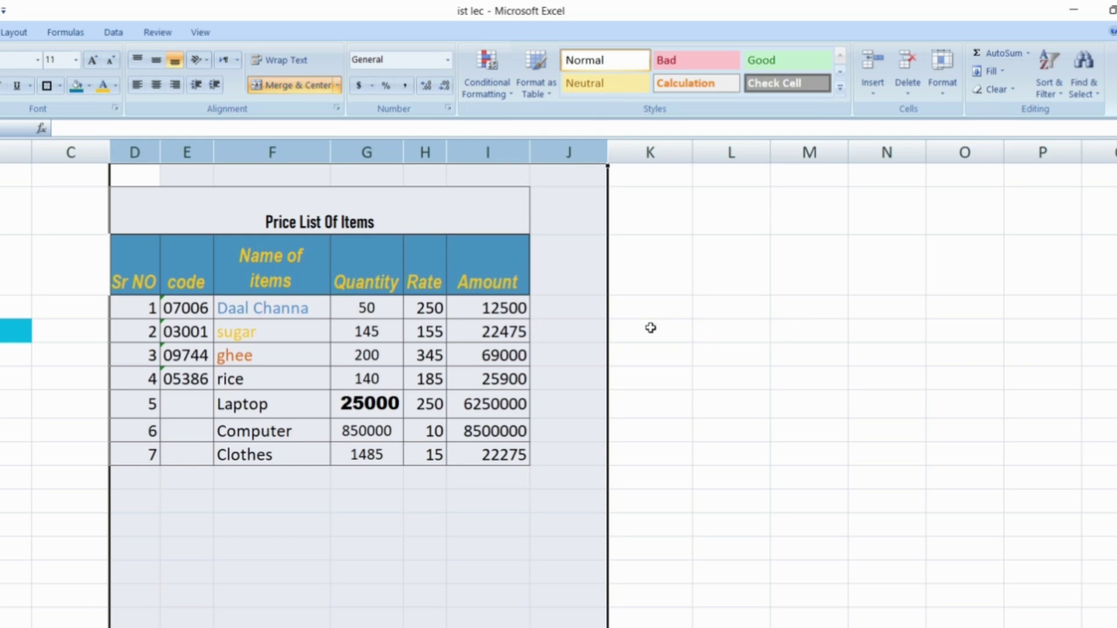
click(613, 360)
click(490, 152)
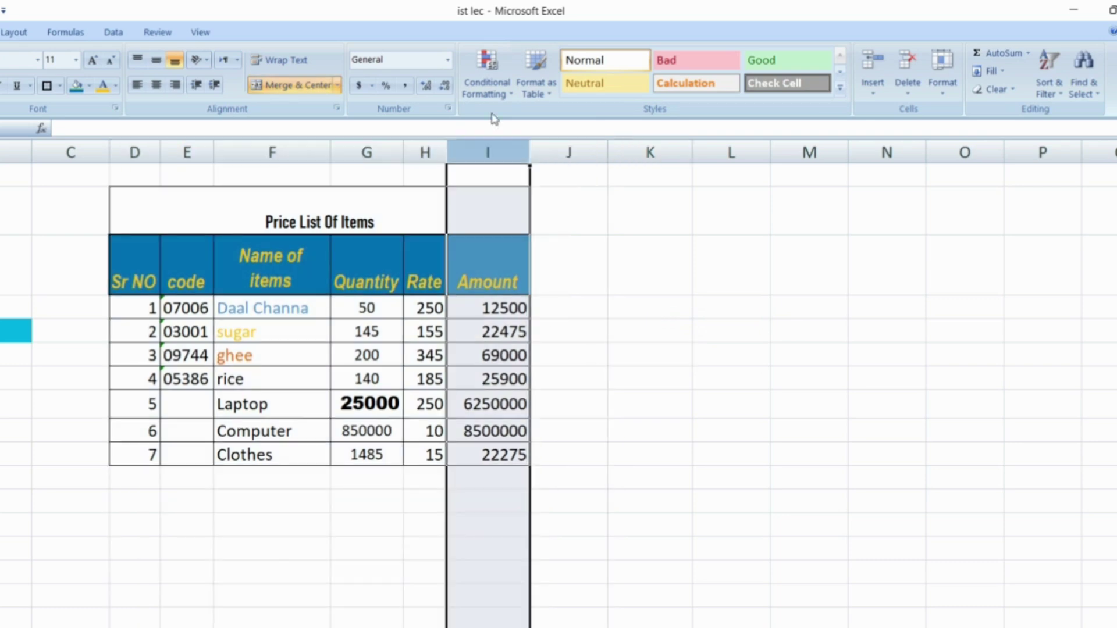
click(488, 66)
mouse_move(505, 119)
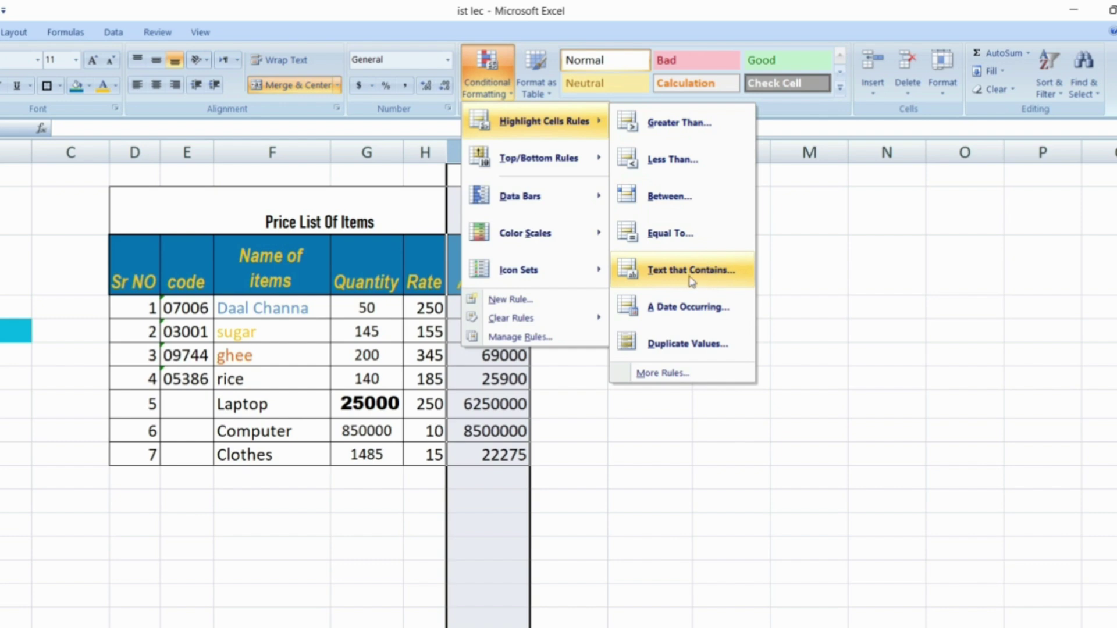
click(374, 468)
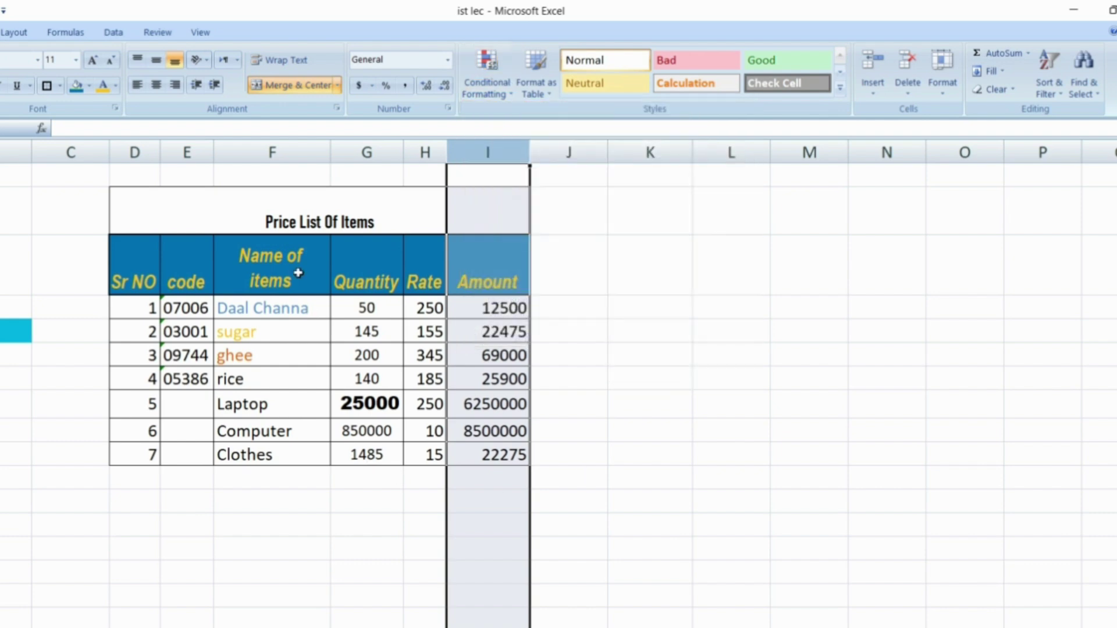
Add a Text that Contains "sugar" highlight rule with Light Red Fill to the whole Name of items column F.
click(272, 153)
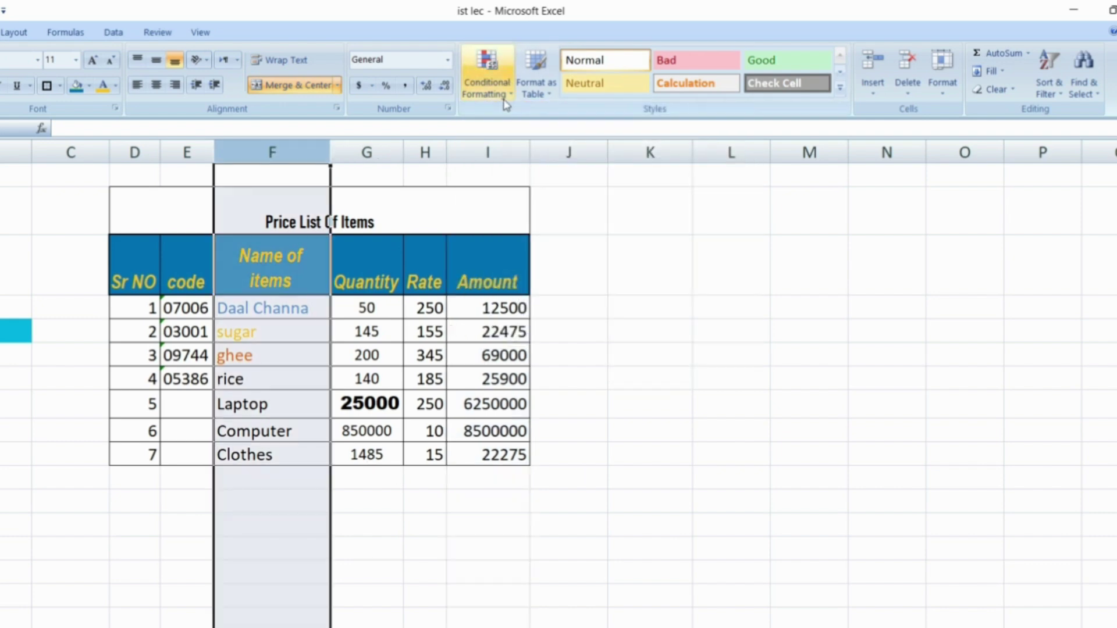
click(488, 67)
mouse_move(547, 122)
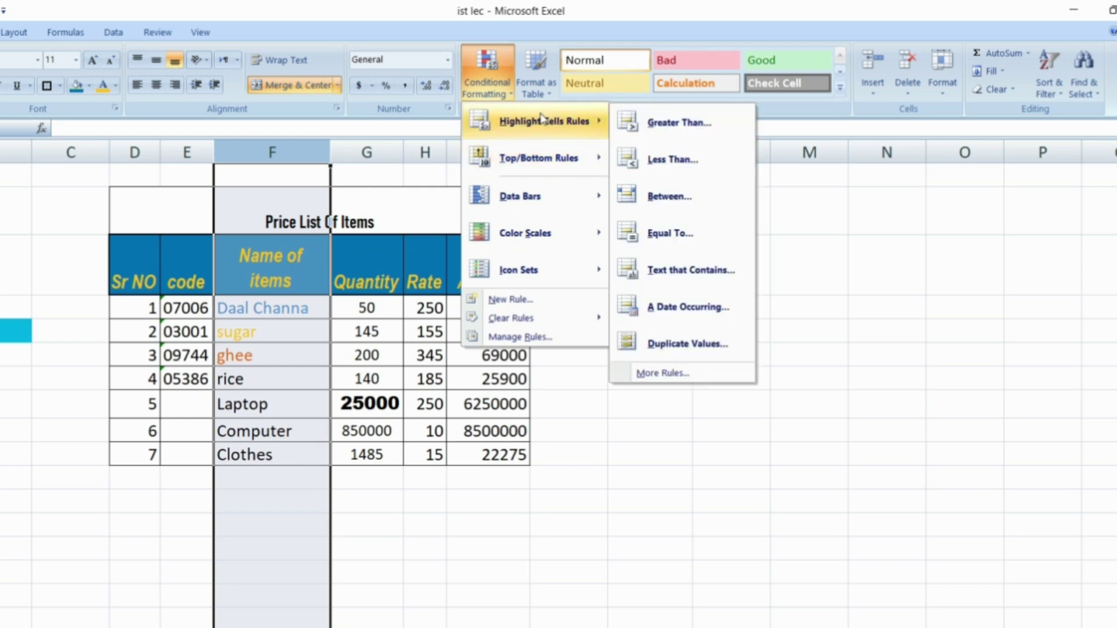
click(677, 271)
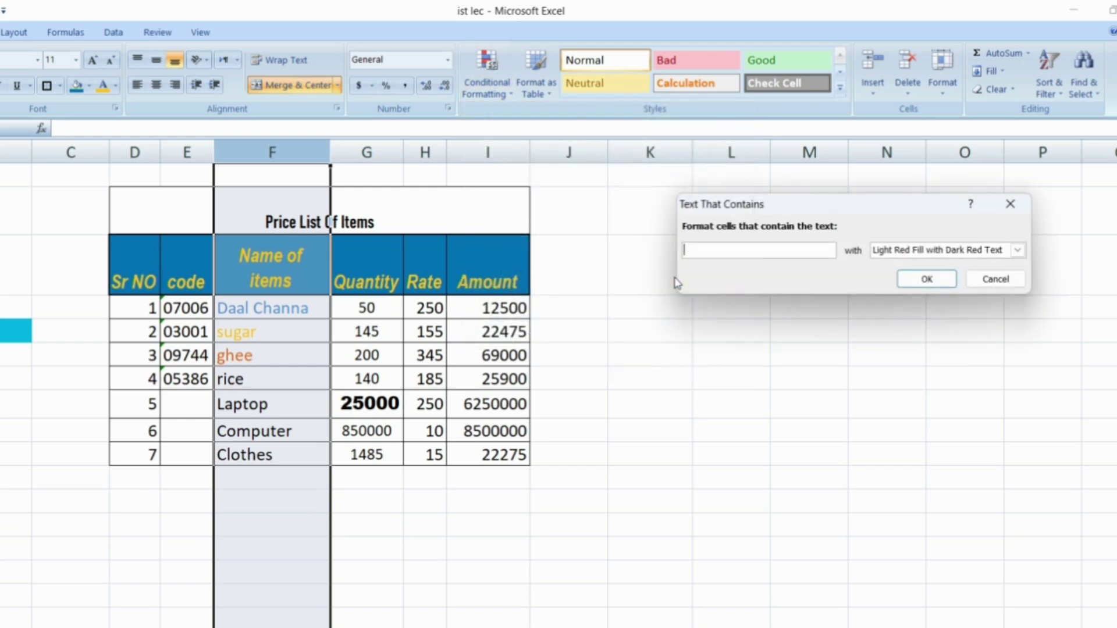
text(sugar)
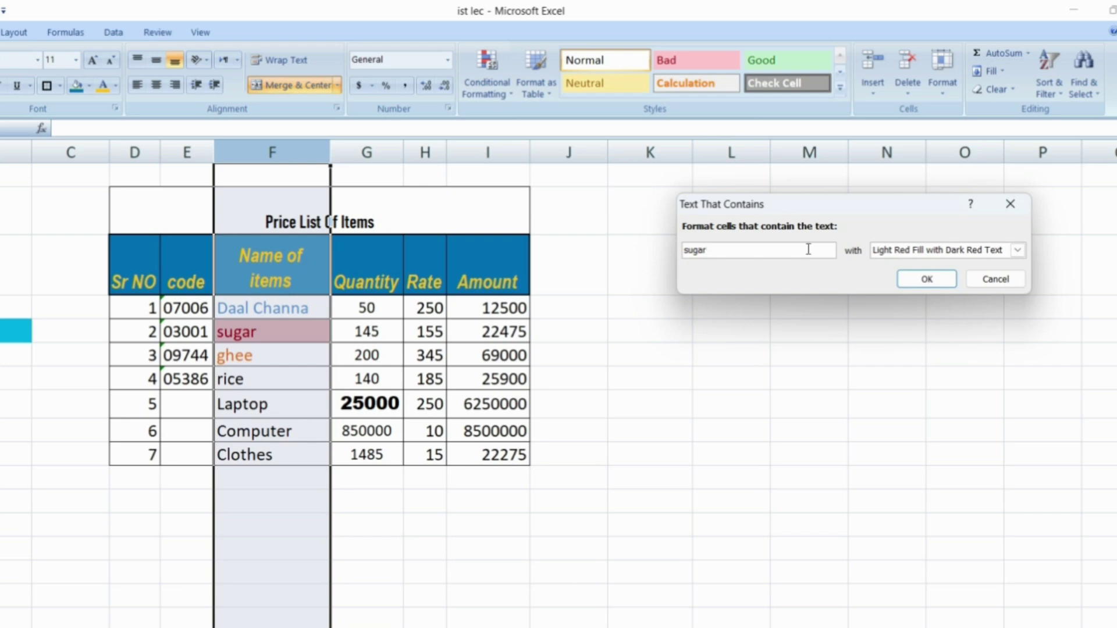
click(930, 253)
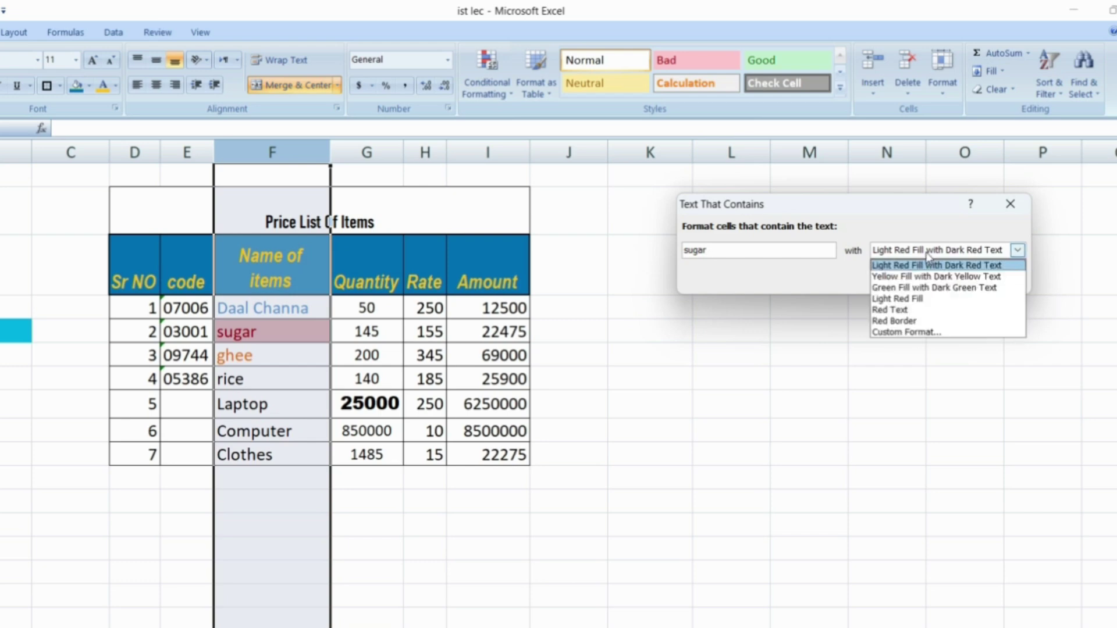
click(914, 299)
click(928, 278)
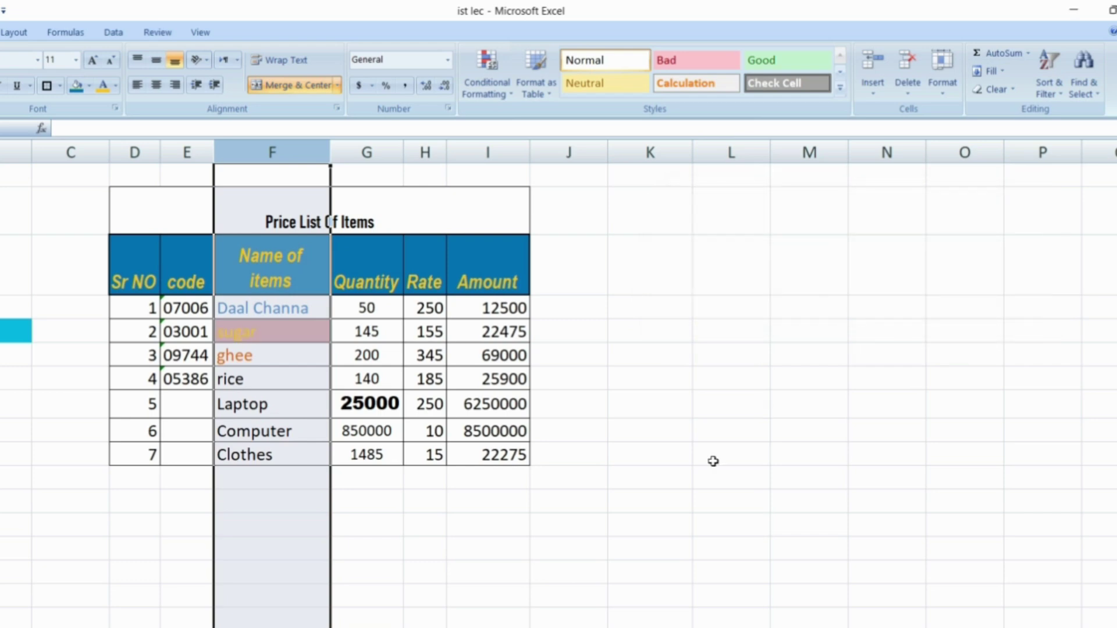
Check the highlighted sugar cell and review the available highlight cells rules, including Duplicate Values.
click(713, 453)
click(255, 335)
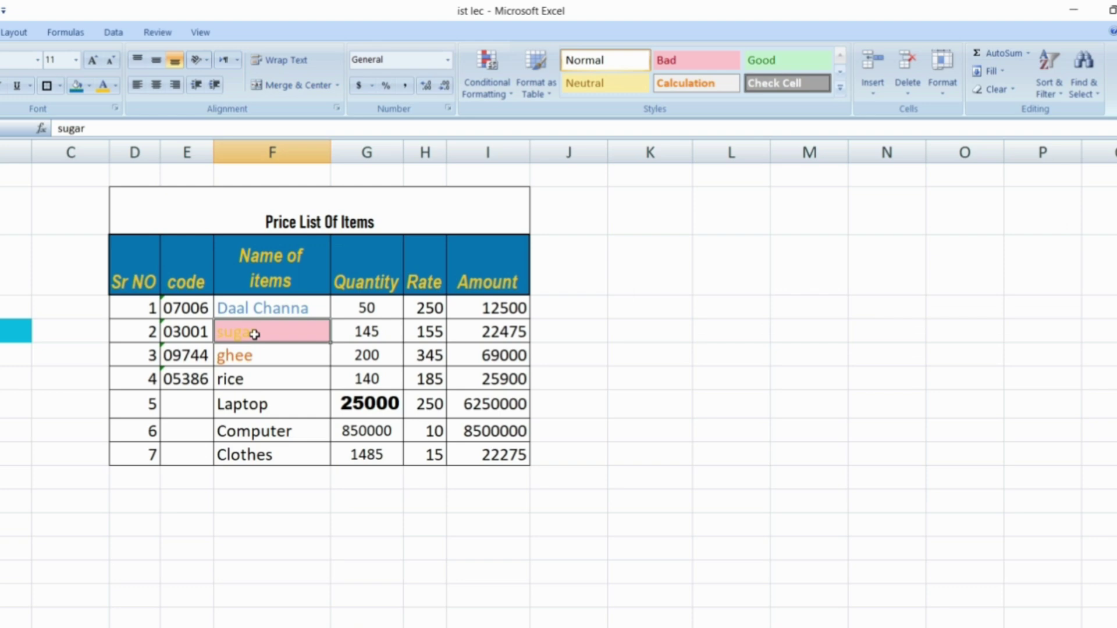
click(487, 64)
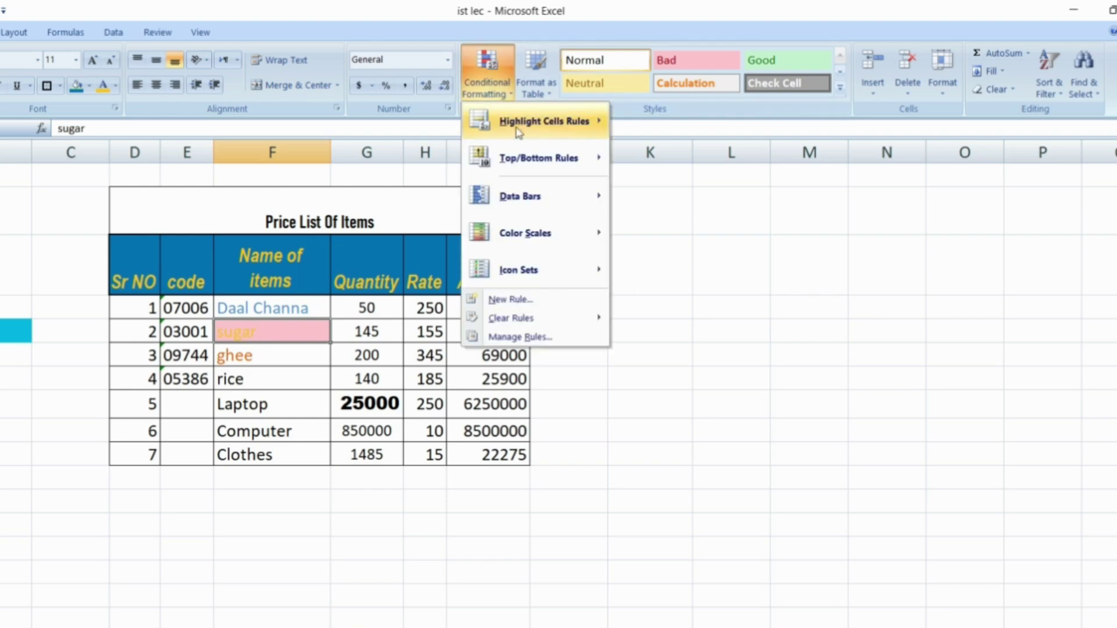
mouse_move(519, 133)
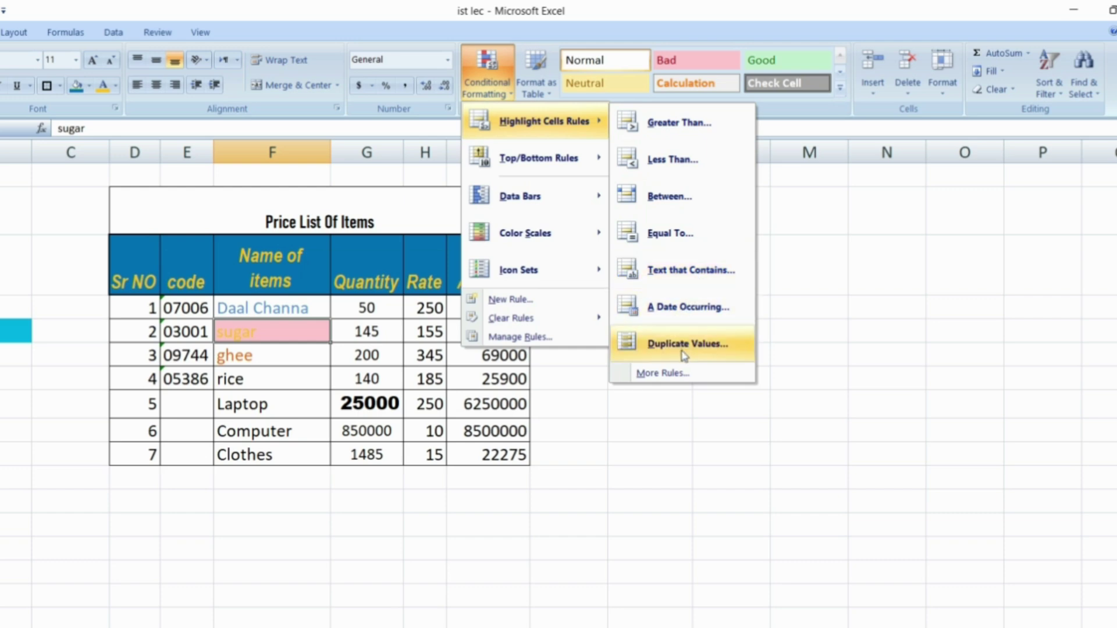
click(605, 481)
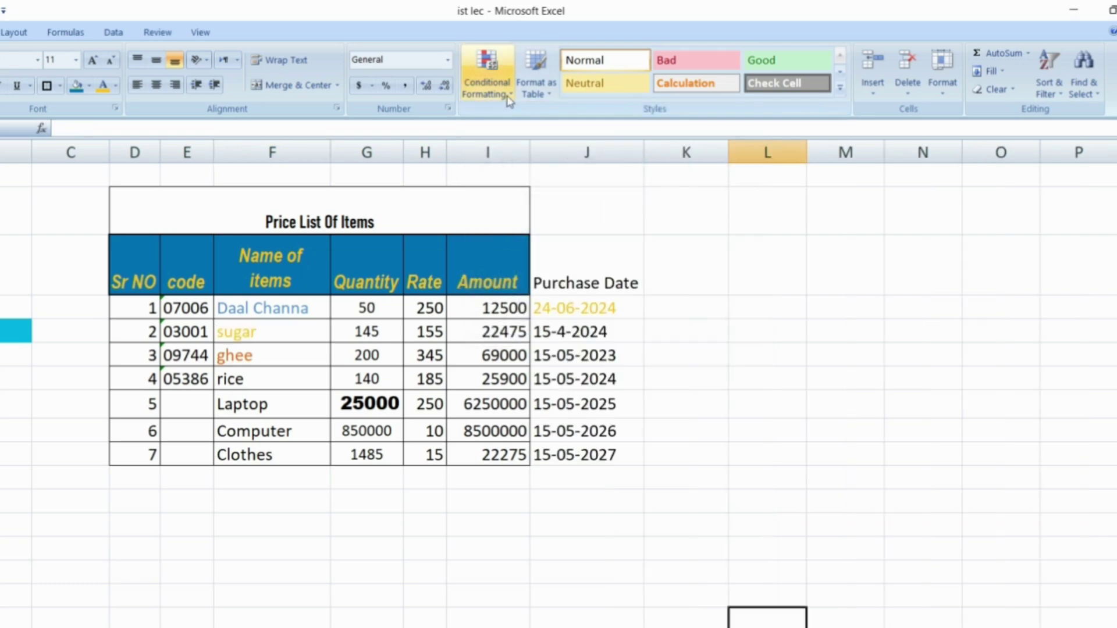
click(488, 81)
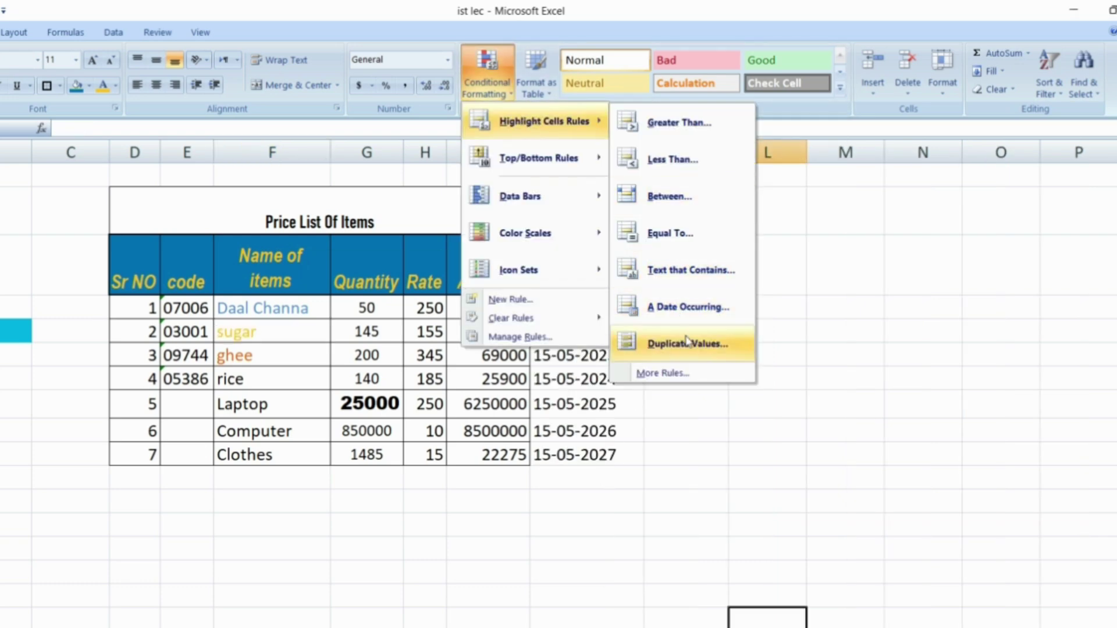
click(470, 418)
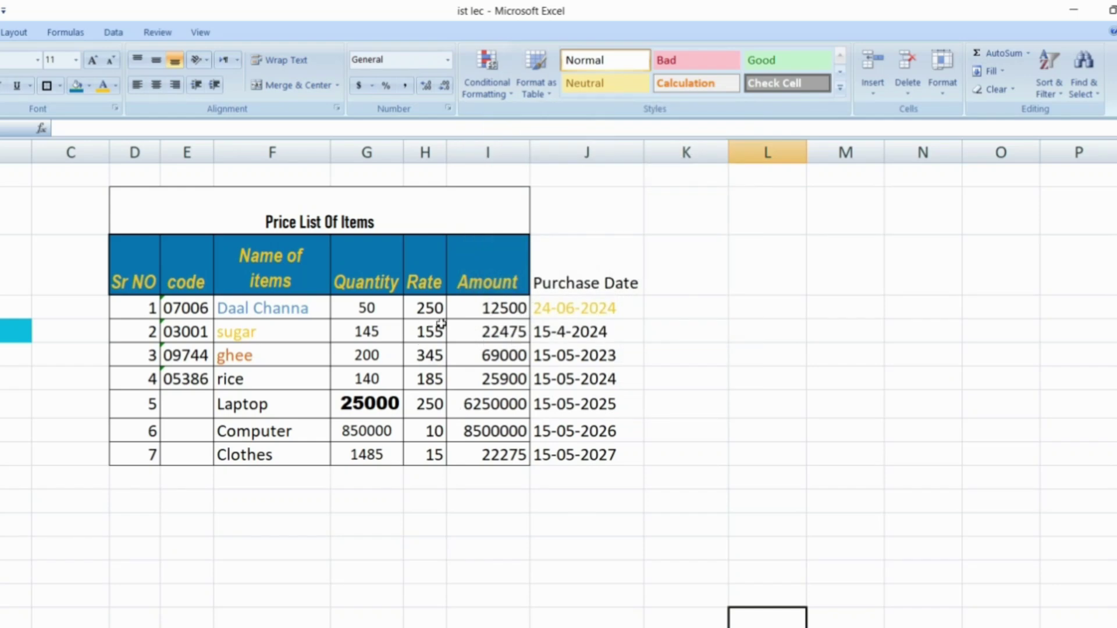
Set the quantities of sugar and Computer to 50 so they duplicate the Daal Channa quantity.
click(375, 329)
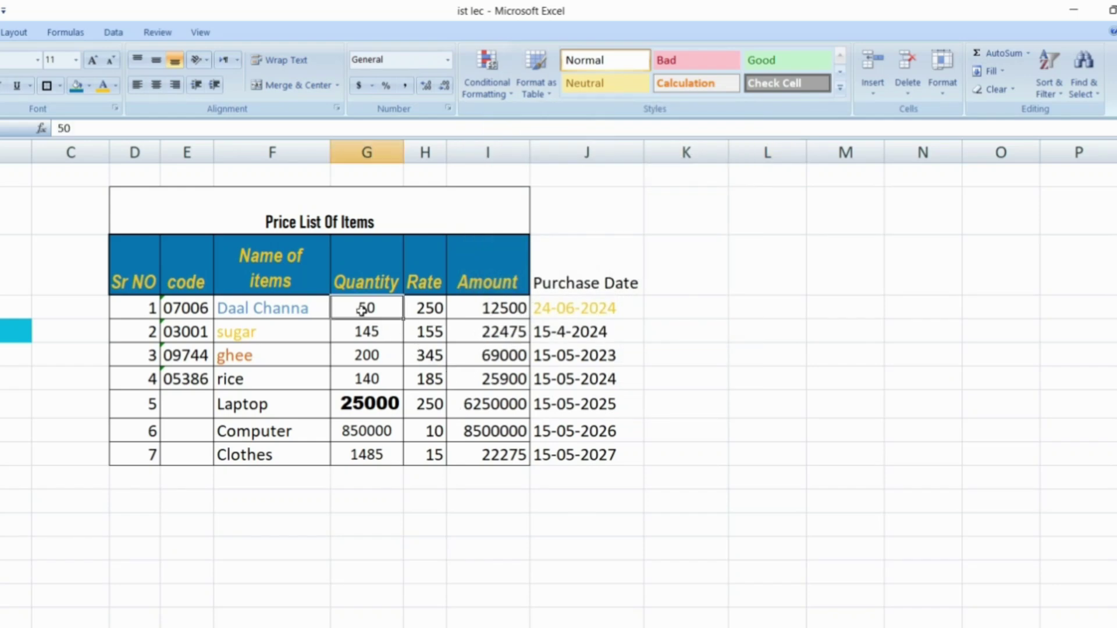
text(50)
key(Return)
key(Return)
key(Return)
key(Return)
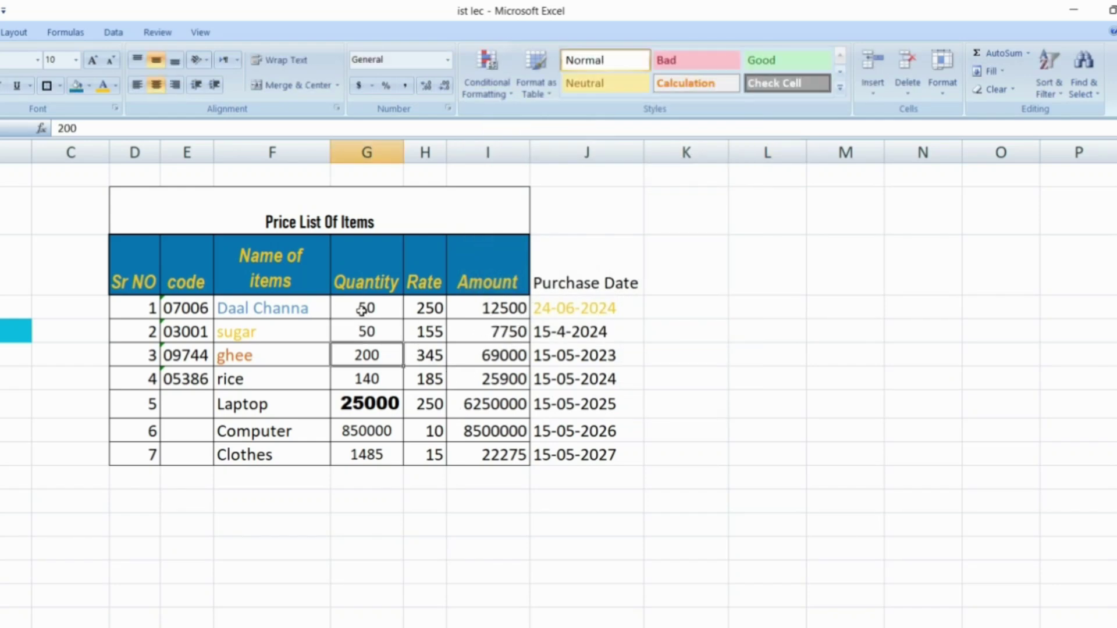
text(50)
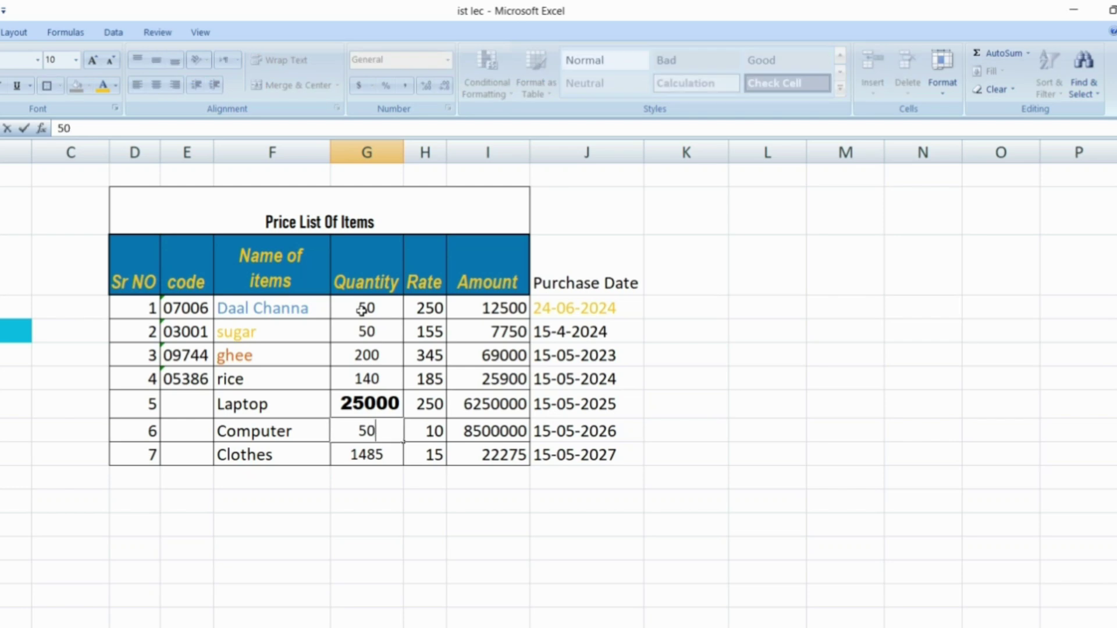
key(Return)
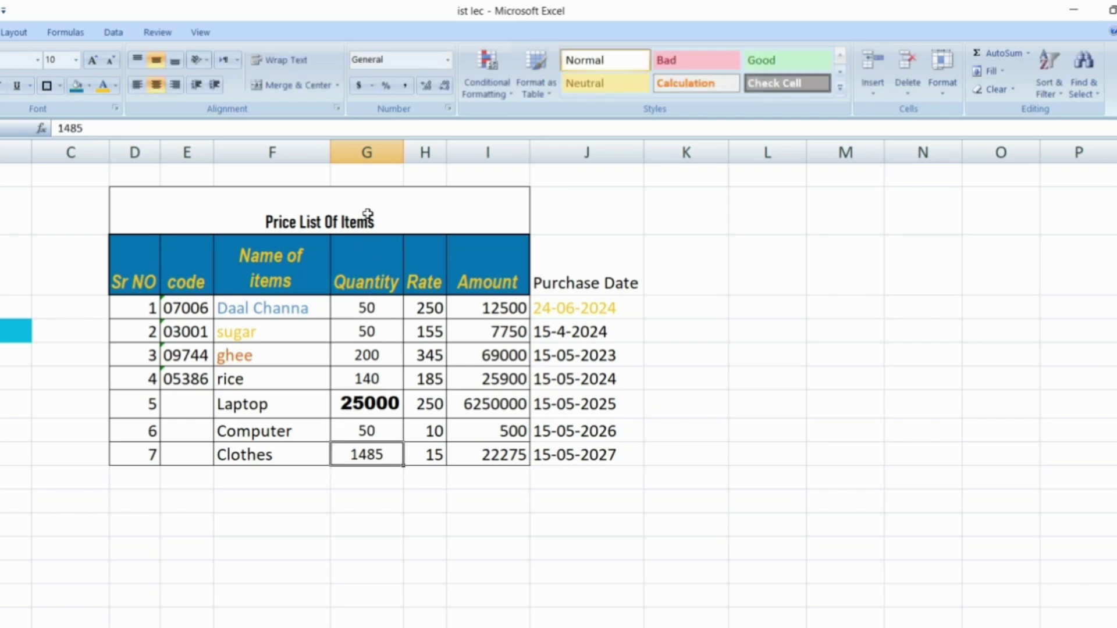
Add a Duplicate Values highlight rule with Light Red Fill to the whole Quantity column G.
click(367, 152)
click(510, 95)
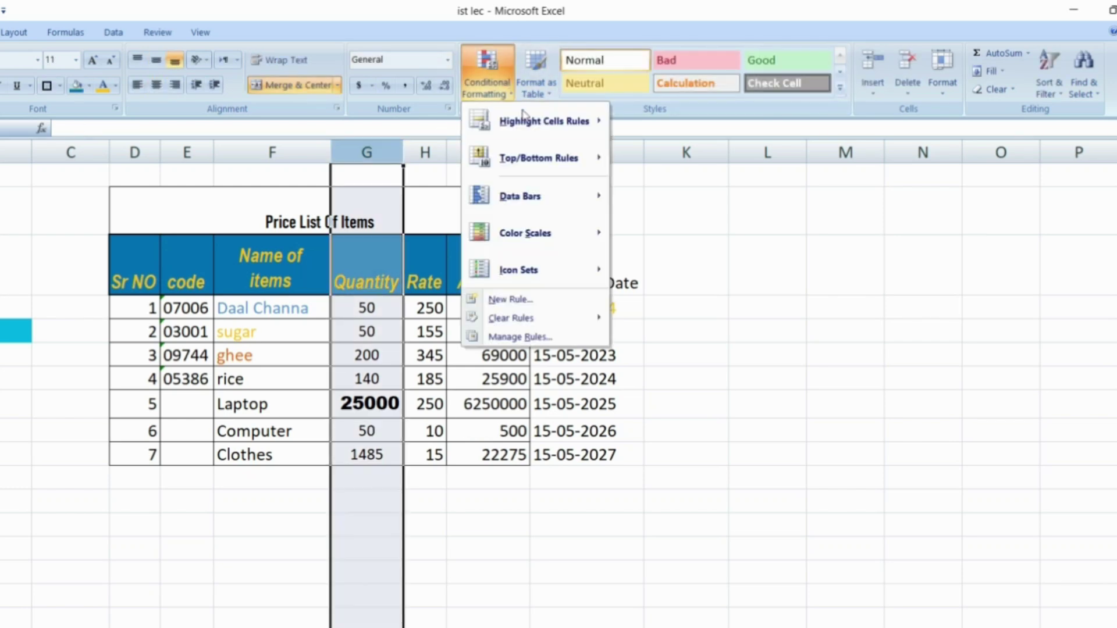
mouse_move(527, 120)
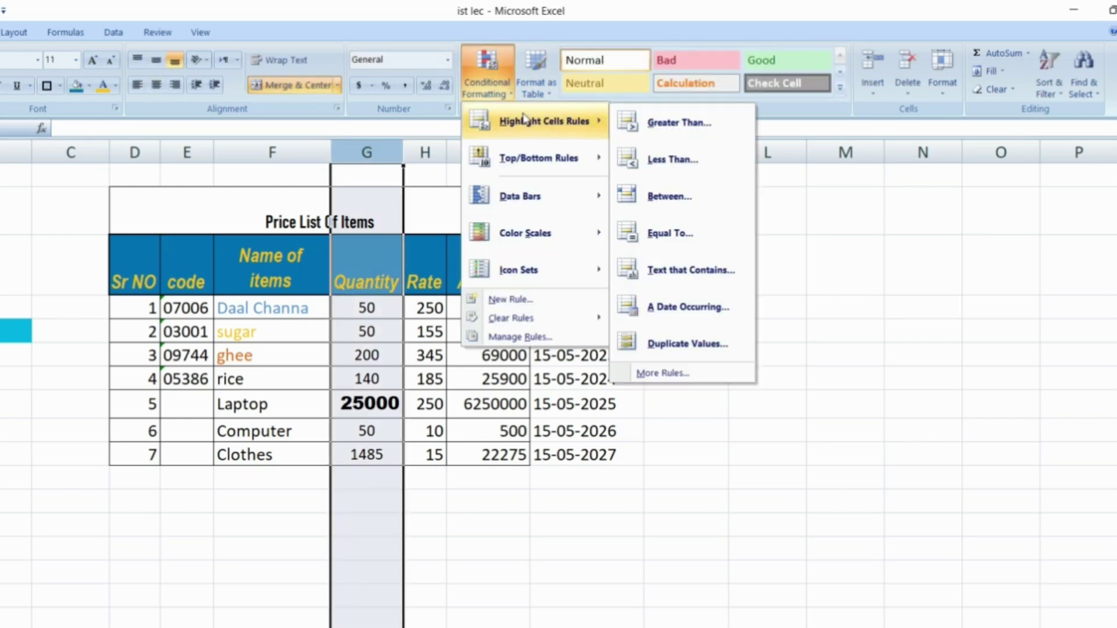
click(684, 338)
click(897, 251)
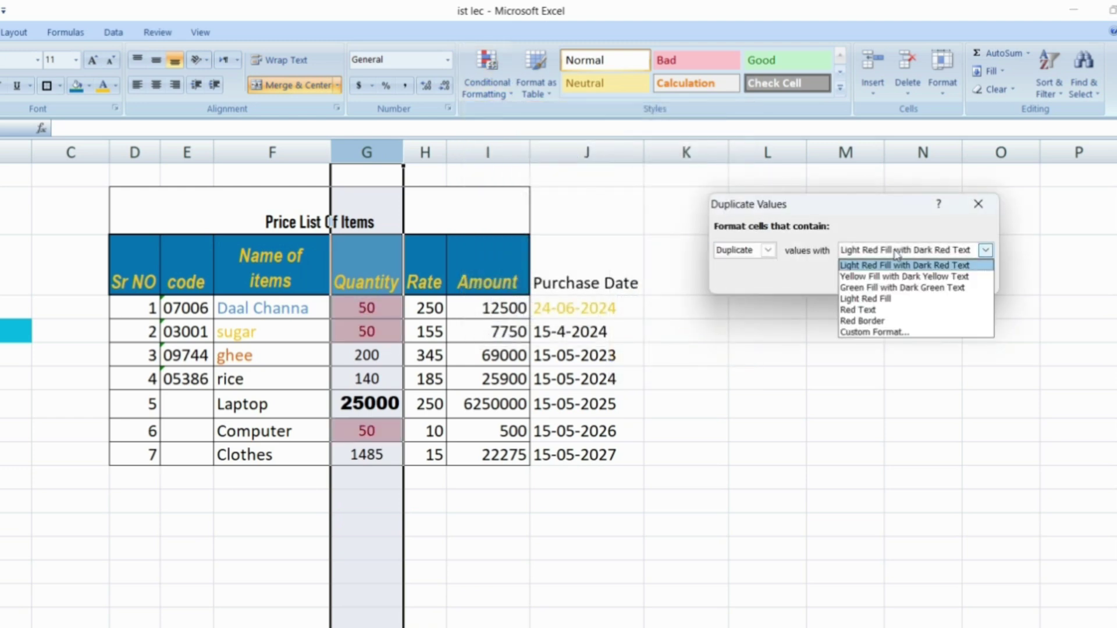
click(895, 298)
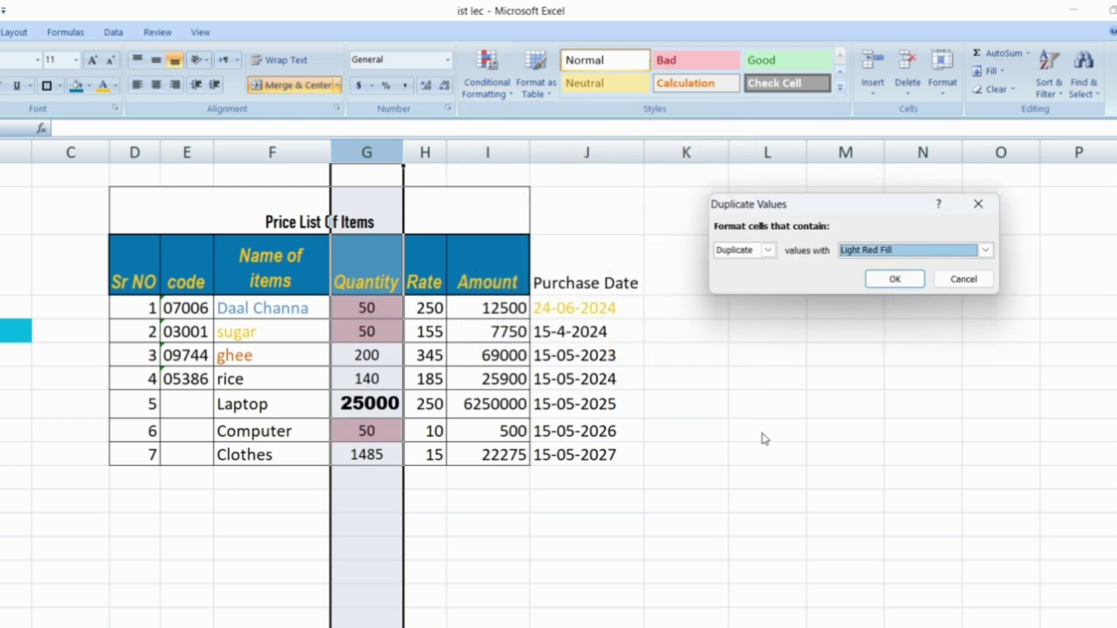
click(899, 279)
Check the Daal Channa, sugar and Computer quantity cells and look over the remaining highlight rule options.
click(355, 314)
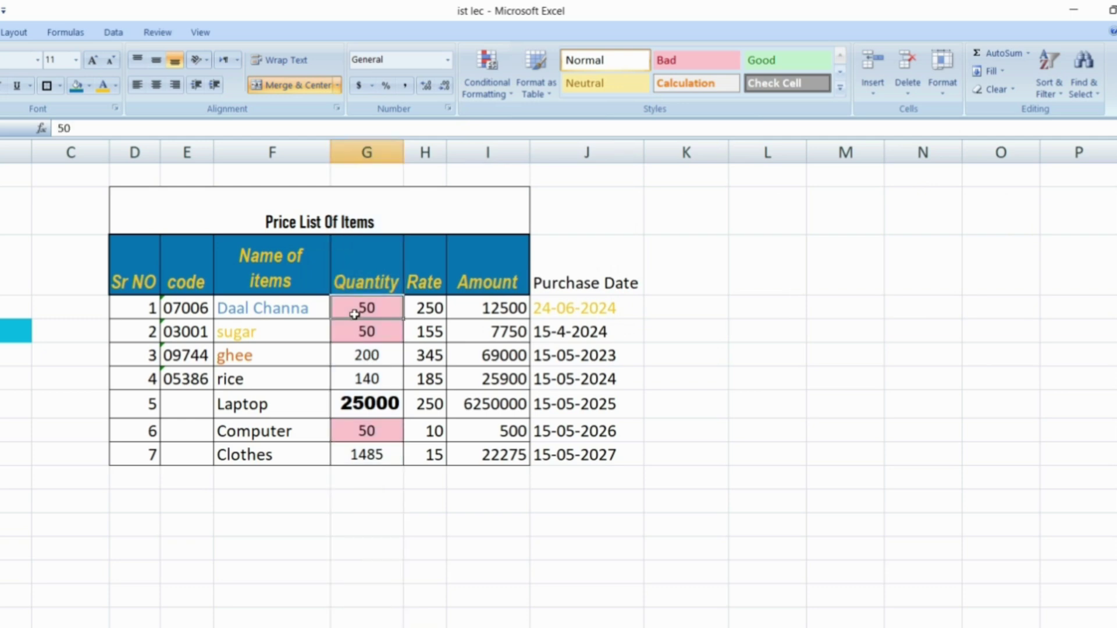
click(359, 329)
click(383, 438)
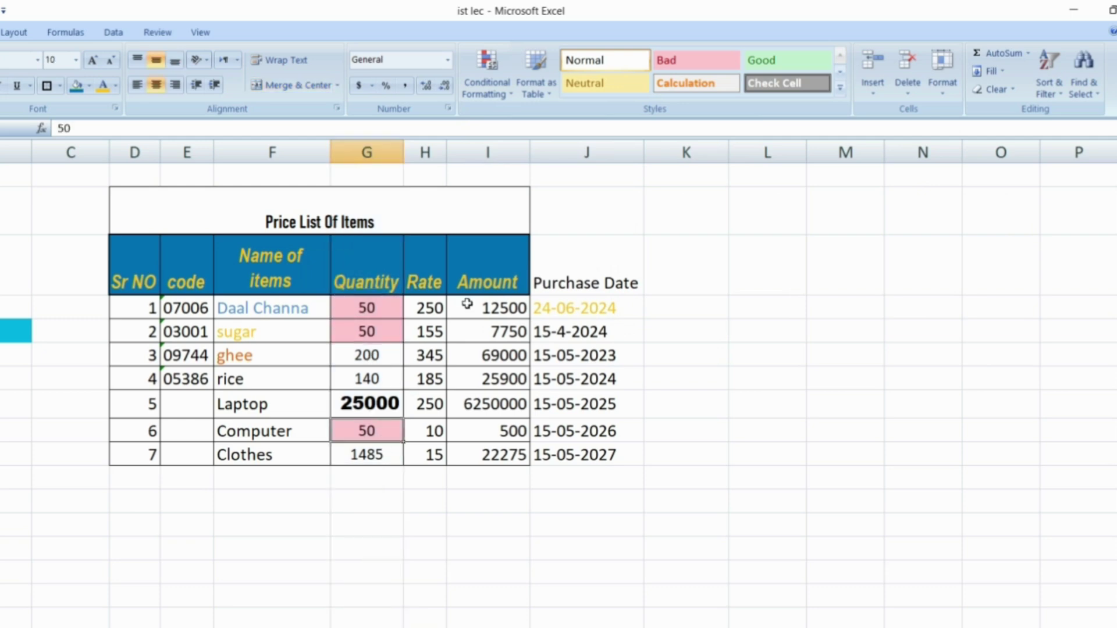
click(487, 76)
mouse_move(499, 121)
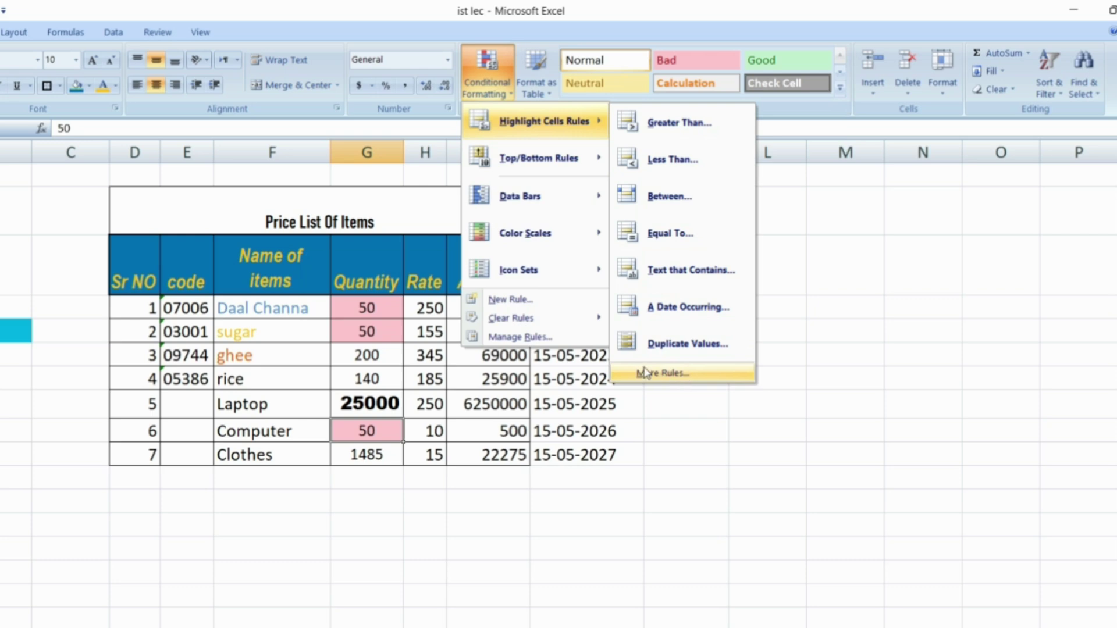
click(436, 410)
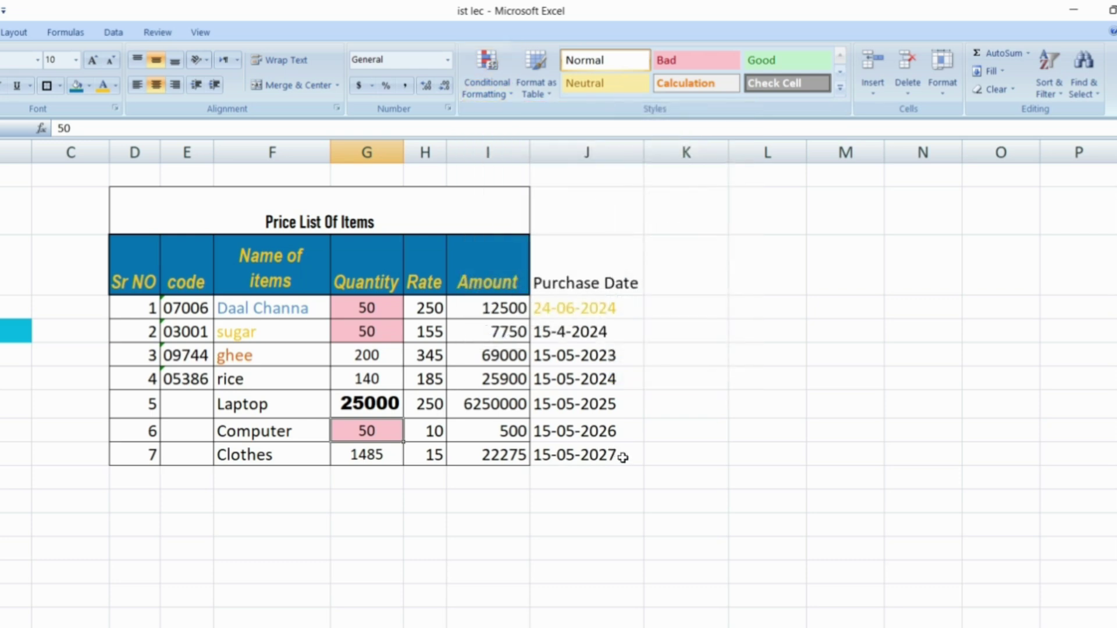
Clear the conditional formatting rules from the whole price list including Purchase Date, and from the entire sheet.
drag(623, 458, 122, 209)
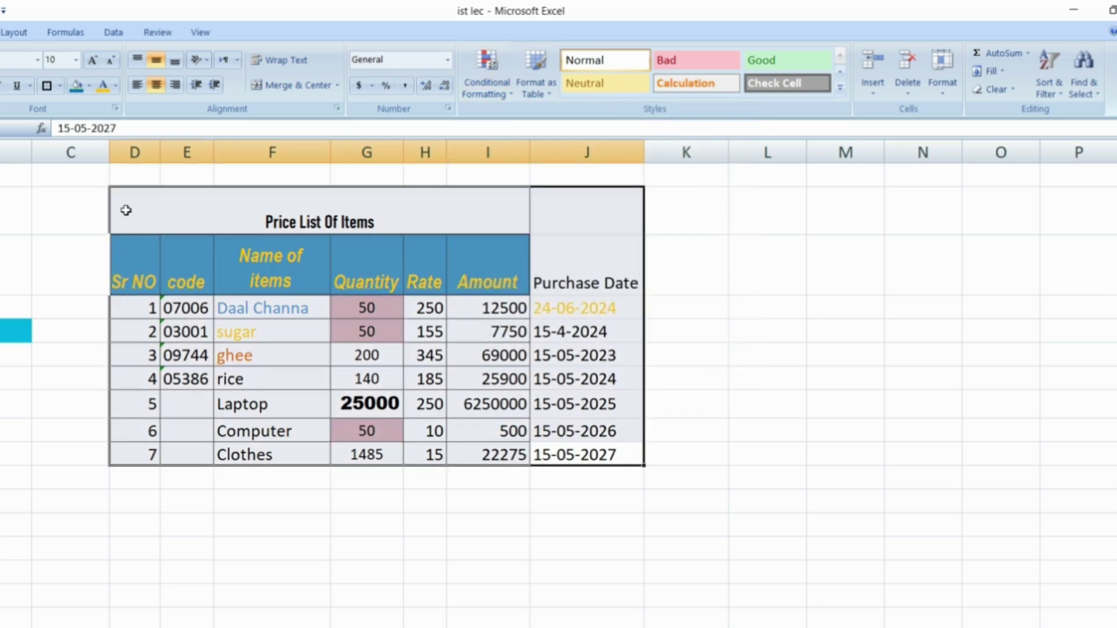
click(511, 91)
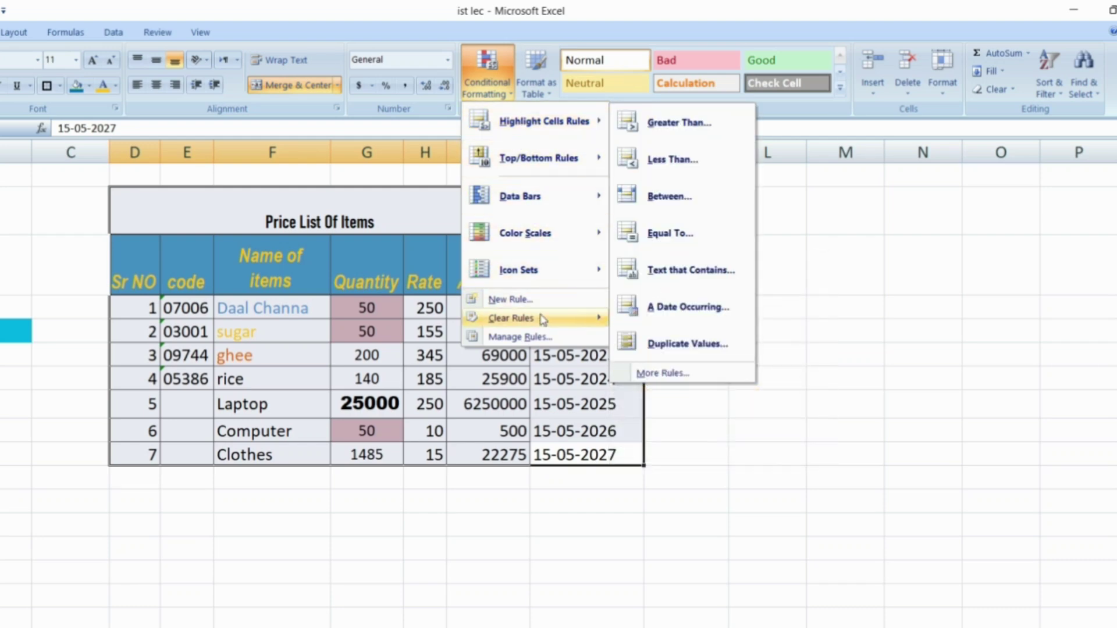
mouse_move(543, 320)
click(675, 320)
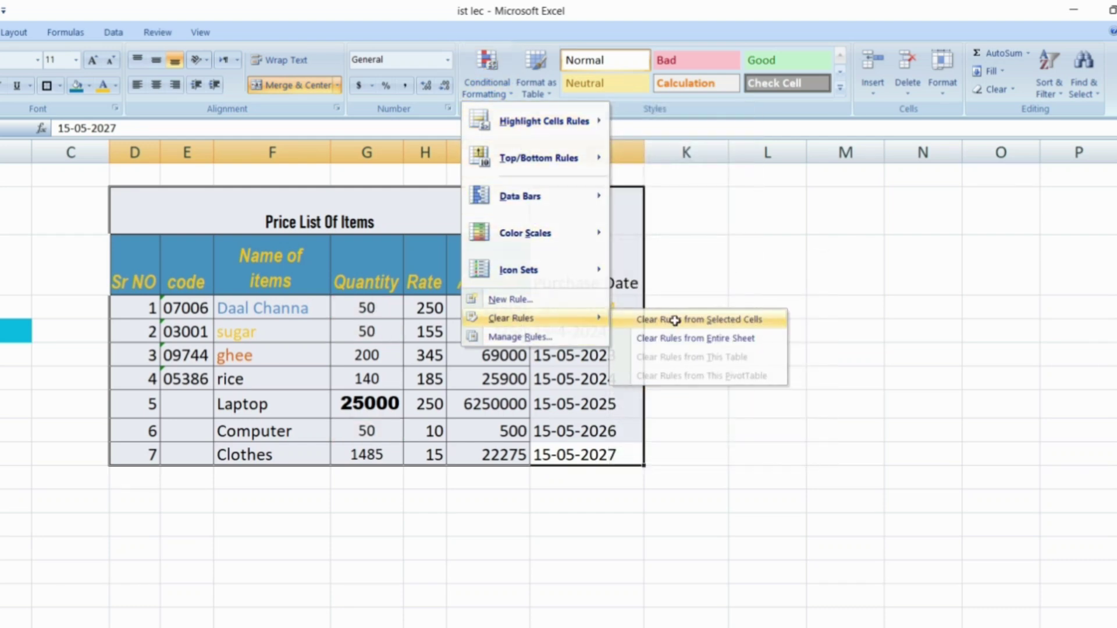
click(489, 87)
mouse_move(529, 321)
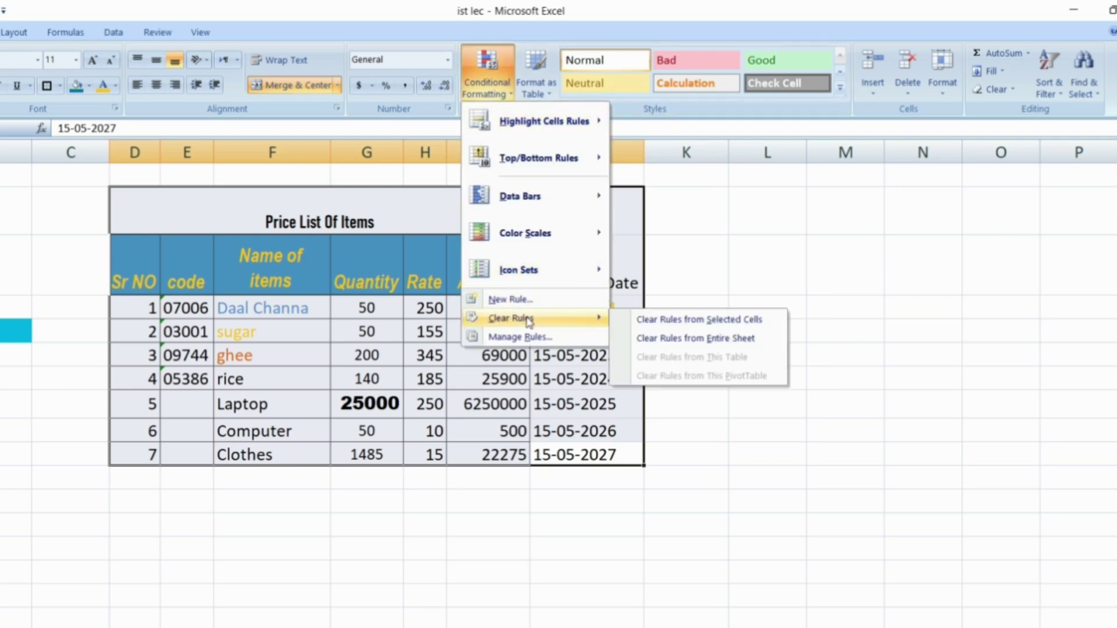
click(668, 339)
Add a Top 10 Items rule to the whole Amount column I, limited to the top 4 with Light Red Fill with Dark Red Text.
click(488, 153)
click(488, 87)
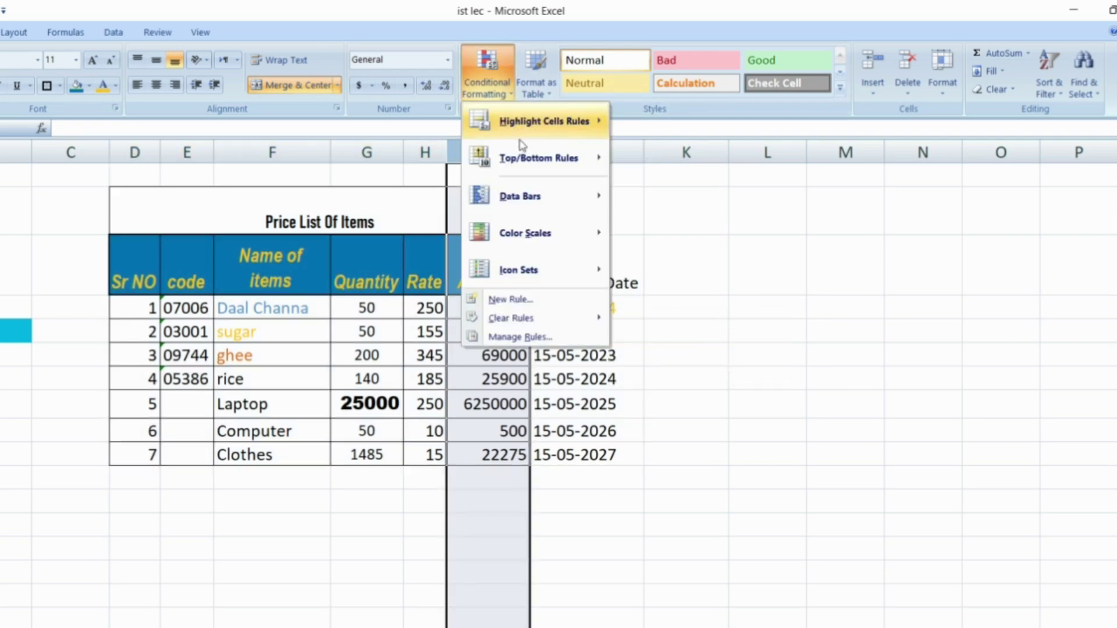
mouse_move(529, 164)
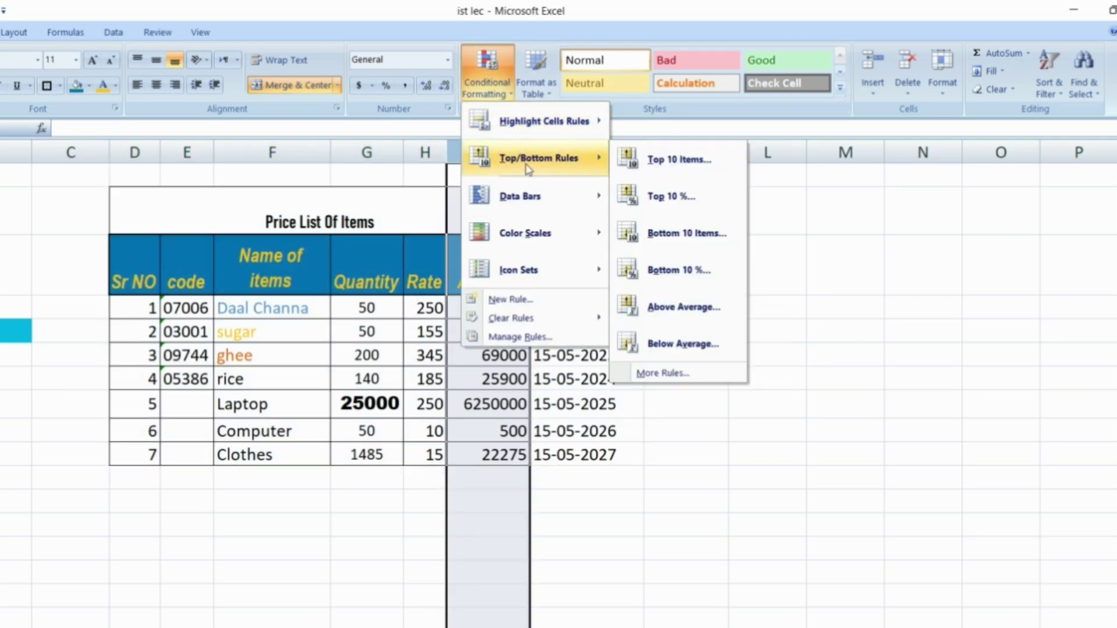
click(674, 166)
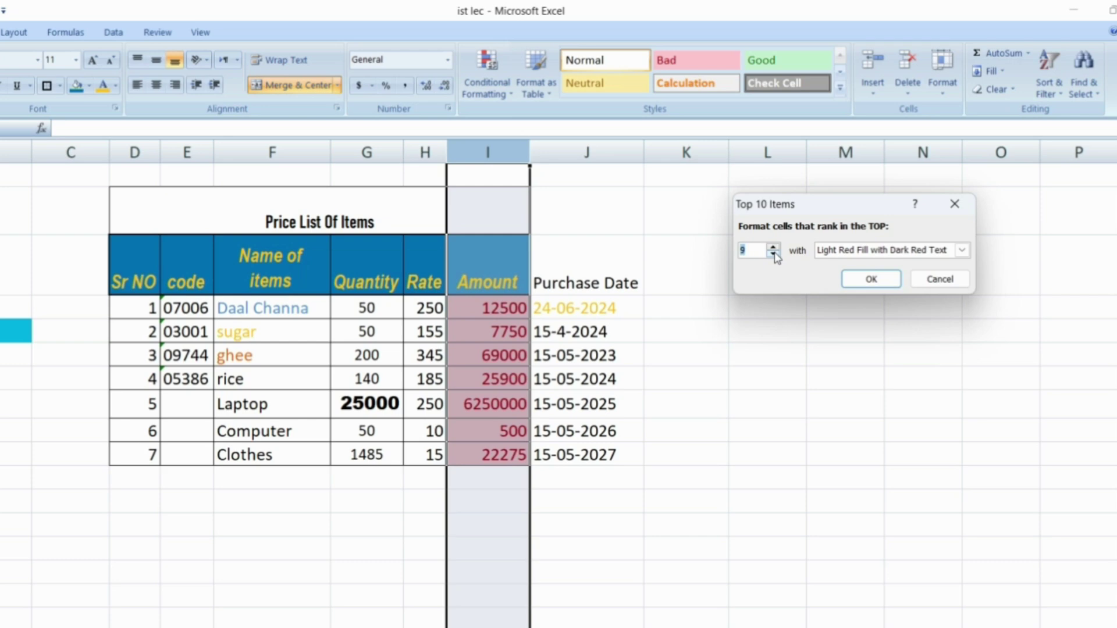
click(774, 254)
click(774, 255)
click(774, 254)
click(774, 254)
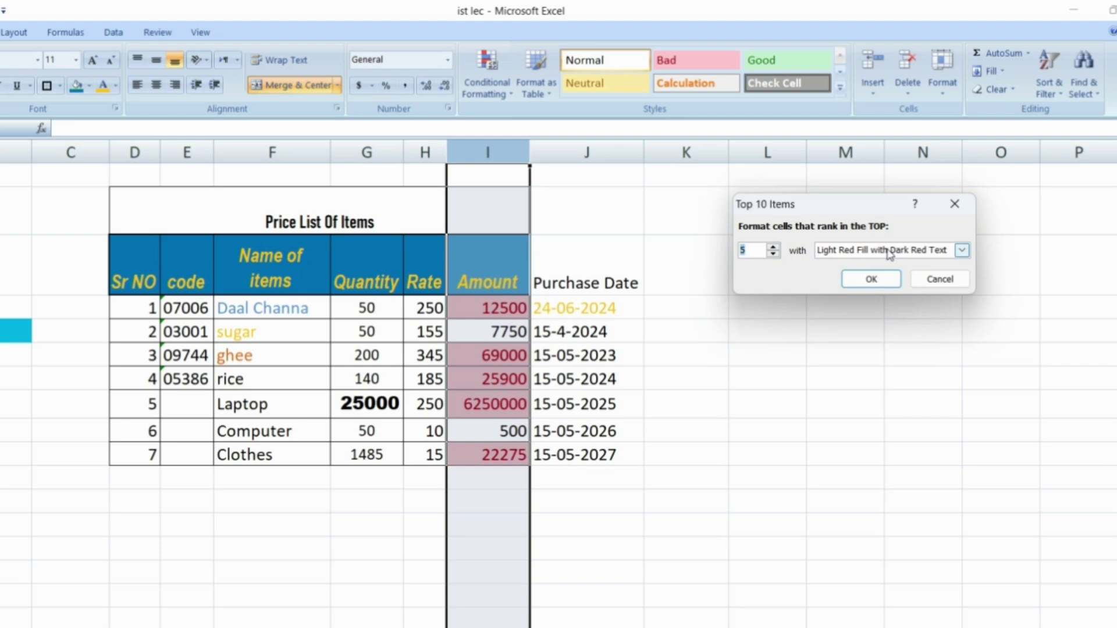
click(773, 254)
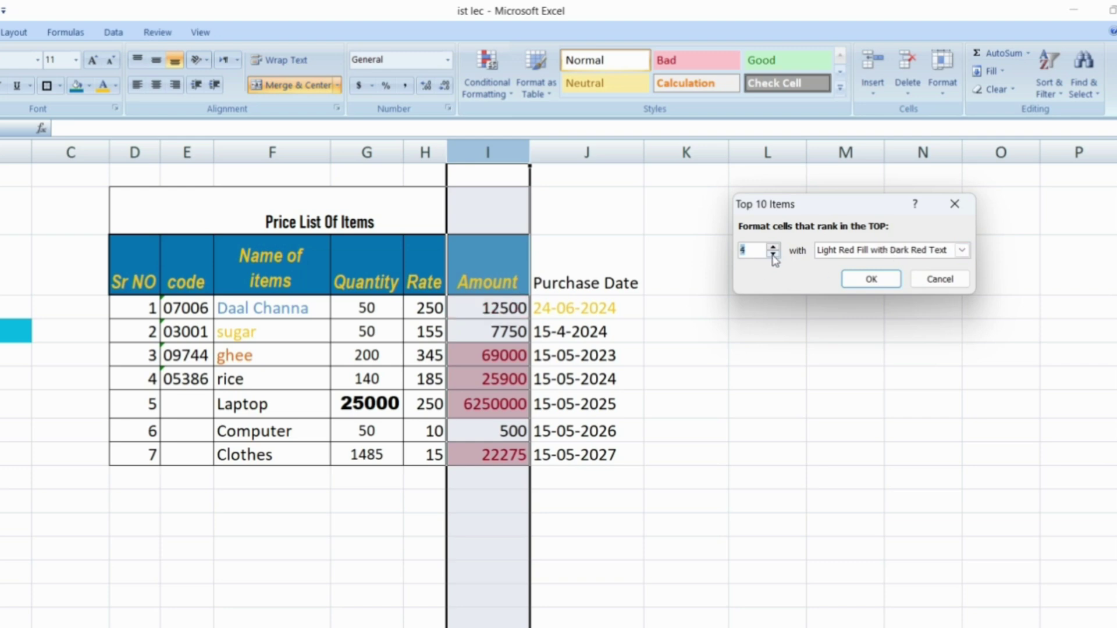
click(872, 279)
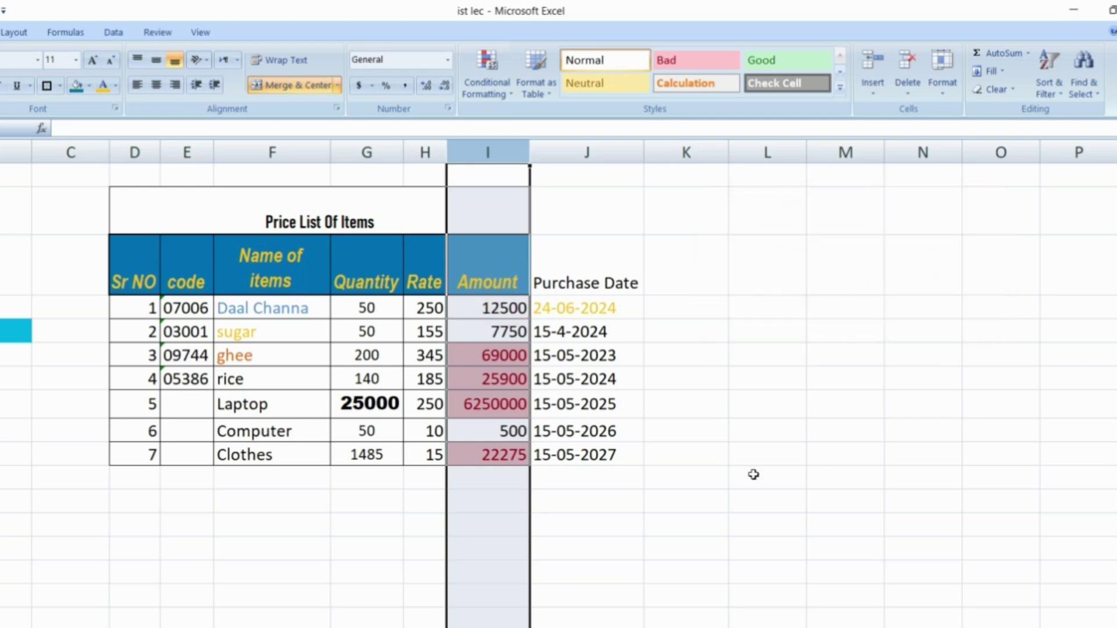
Check the highlighted top amounts for Clothes, Laptop, rice and ghee.
click(751, 481)
click(516, 460)
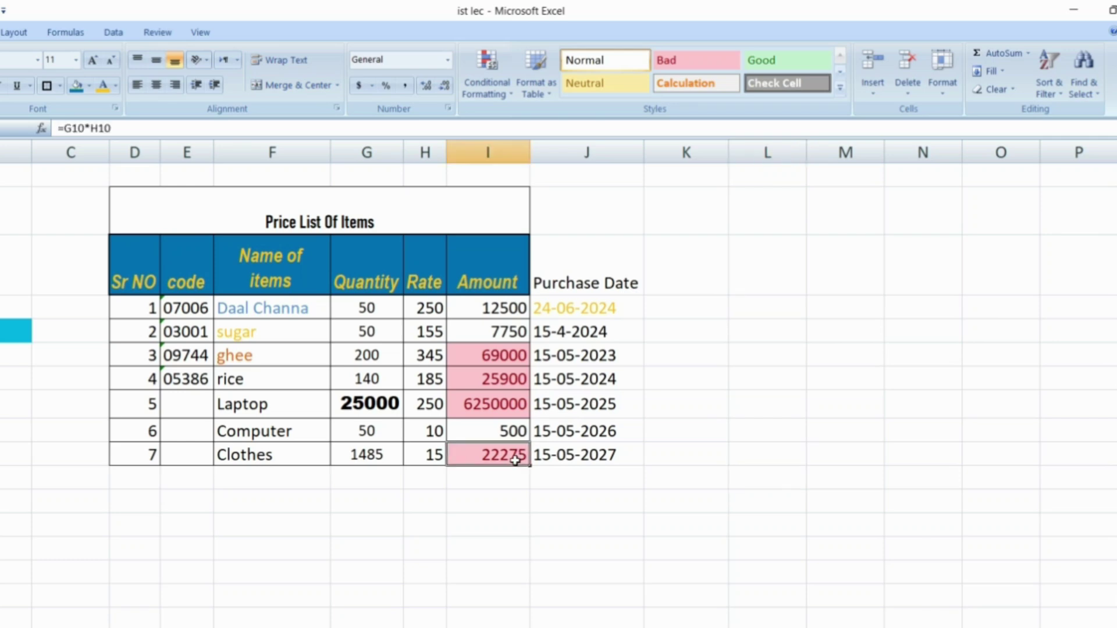
click(477, 404)
click(496, 376)
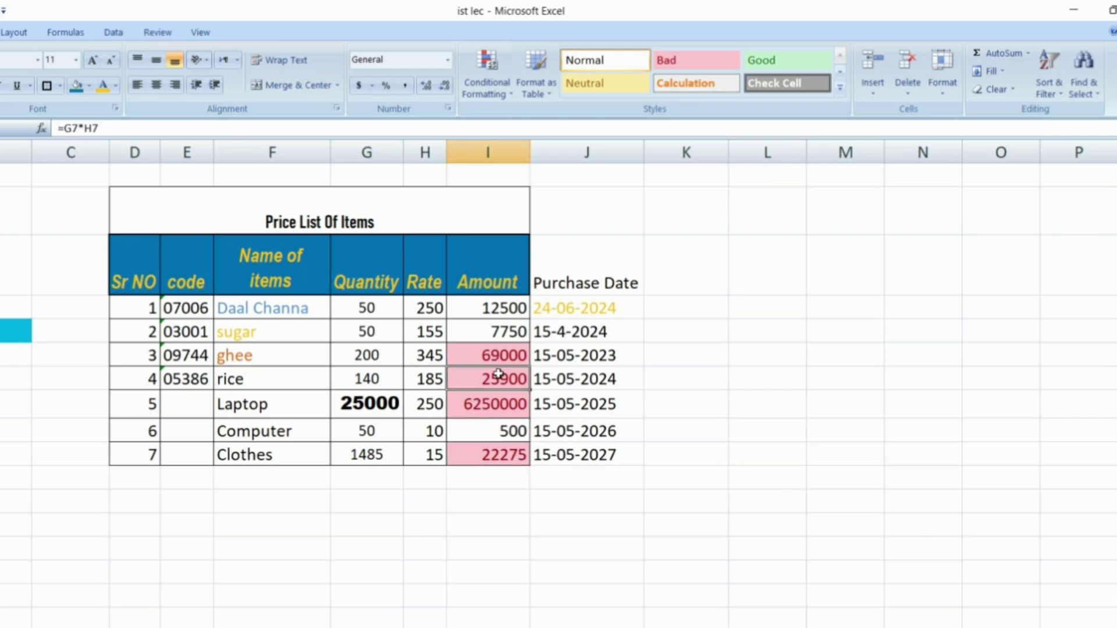
click(490, 355)
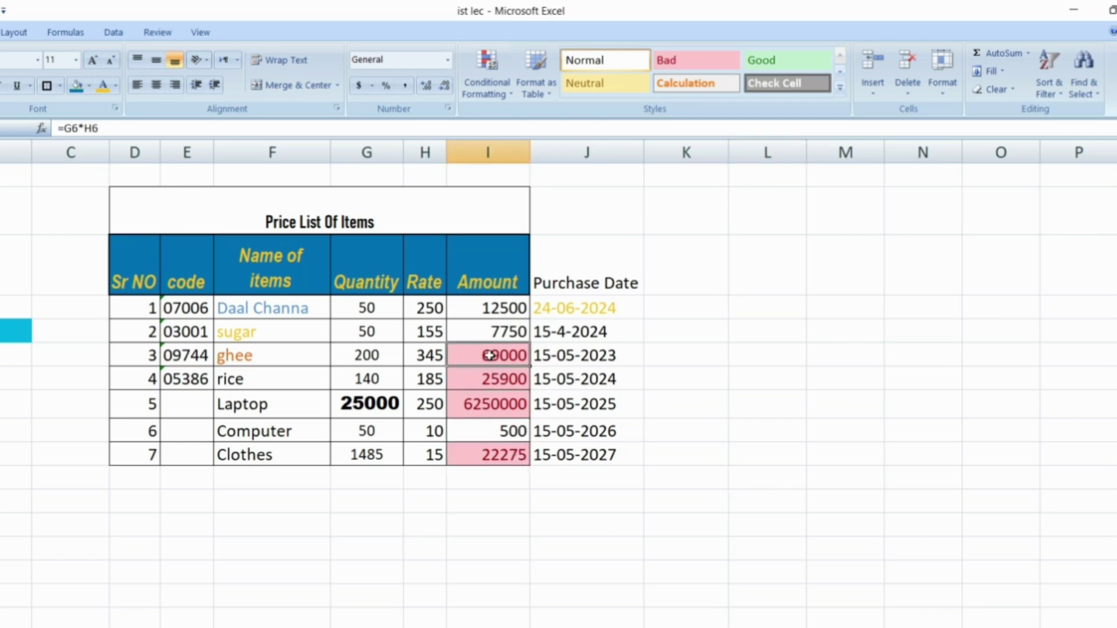
Enter 78000 and 364500 in the two cells below the last amount in column I to test the top-items rule.
click(490, 478)
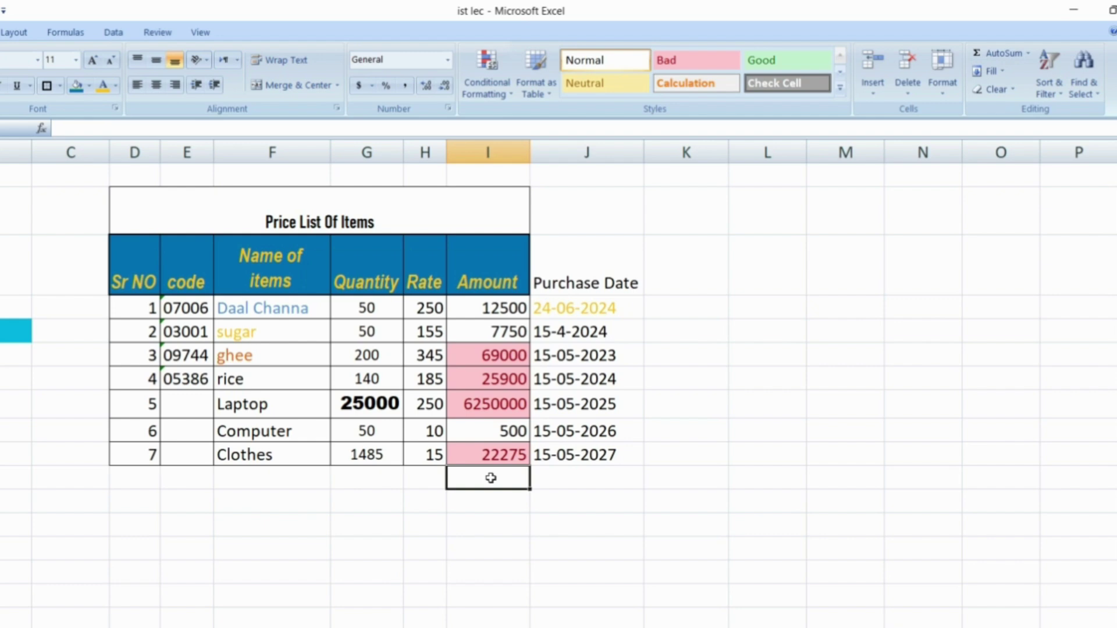
text(78000)
key(Return)
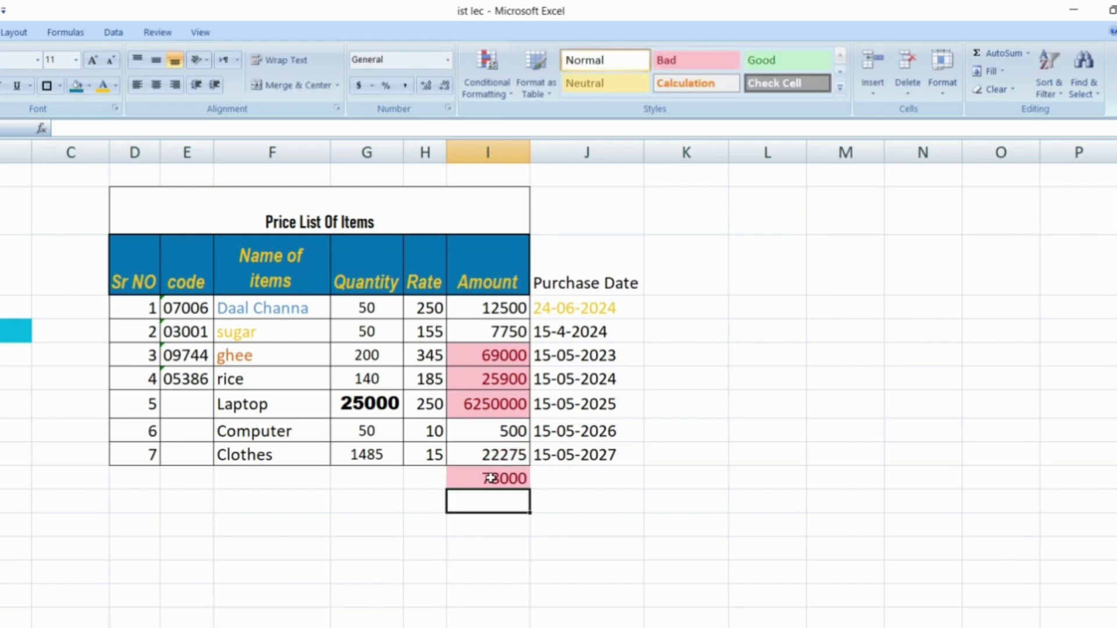
text(364500)
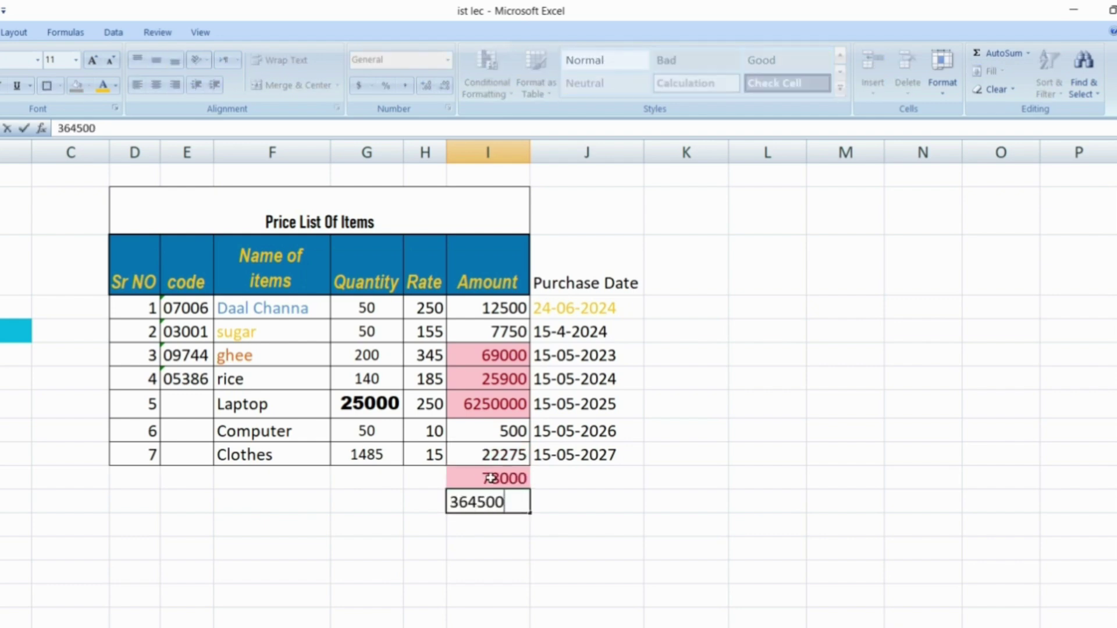
key(Return)
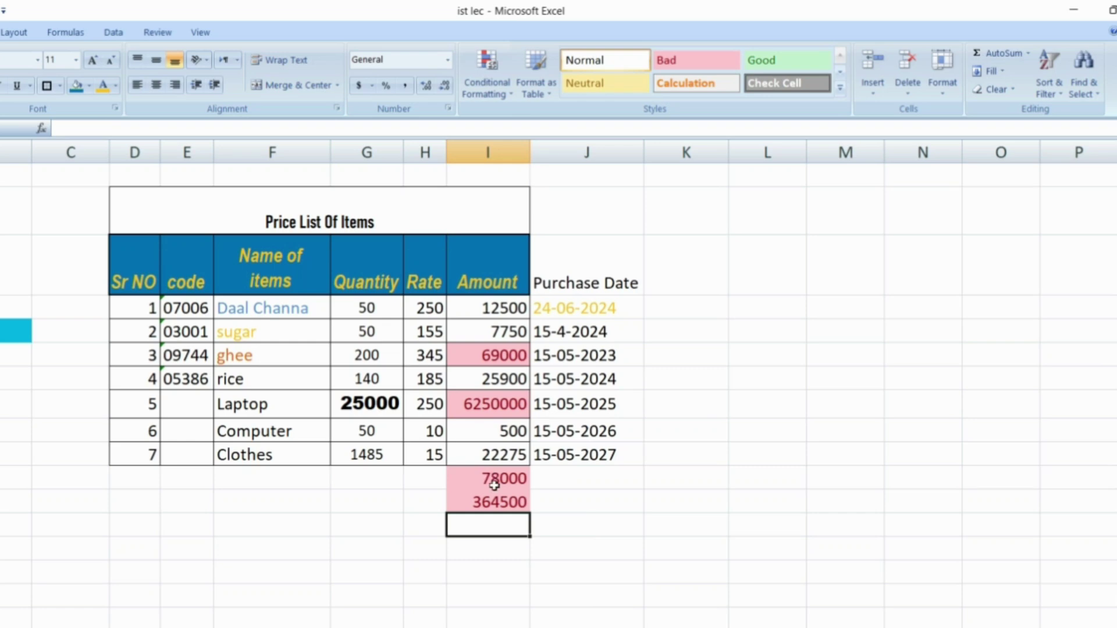
Enter 3657888 in the cell below 364500 in column I to test the top-items rule again.
text(3657)
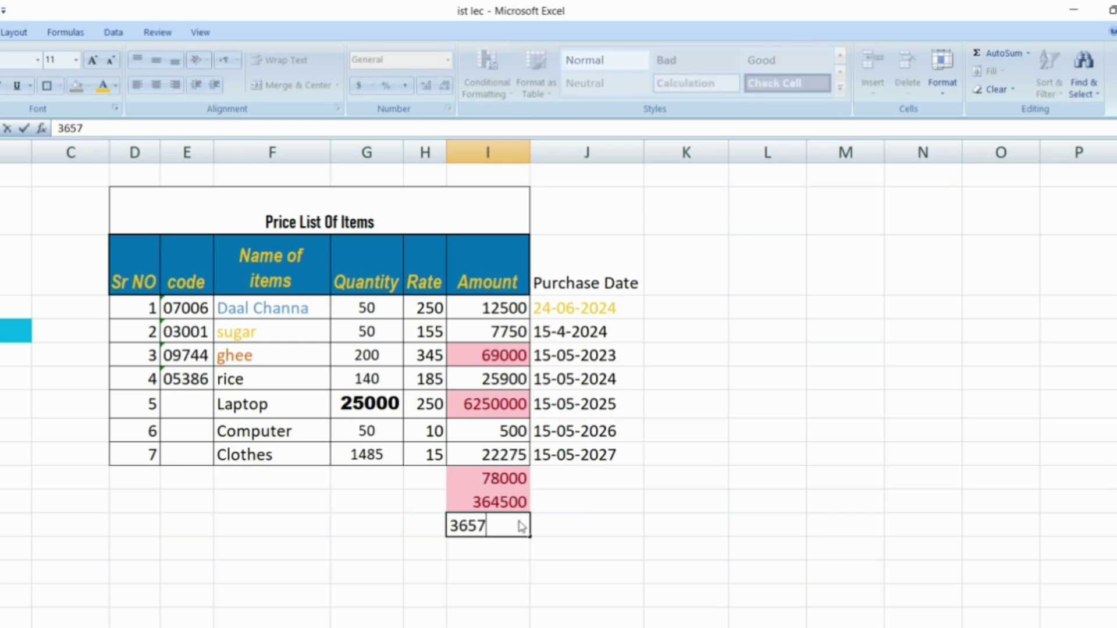
text(888)
key(Return)
Check the highlighted top amounts in column I, including the Laptop amount and the three extra values below the list.
click(492, 402)
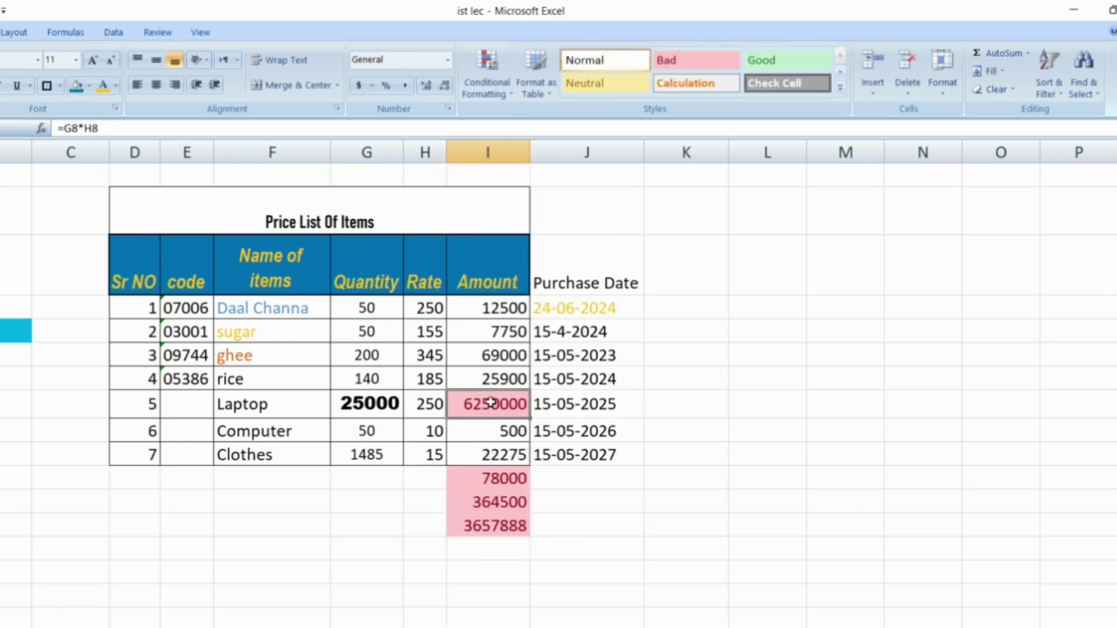
click(497, 481)
click(499, 501)
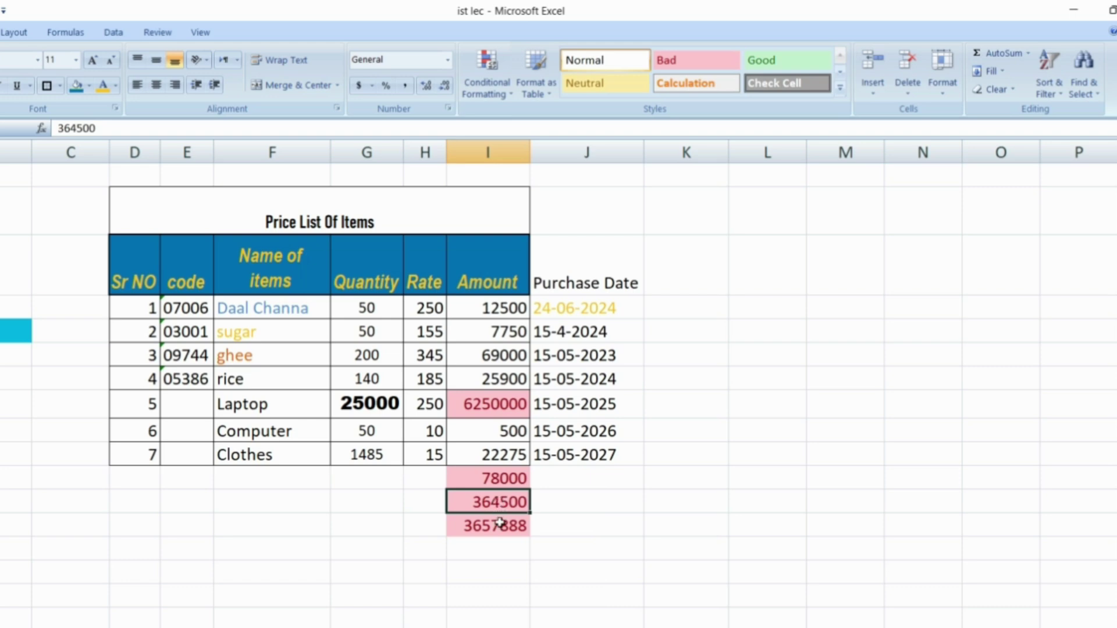
click(500, 524)
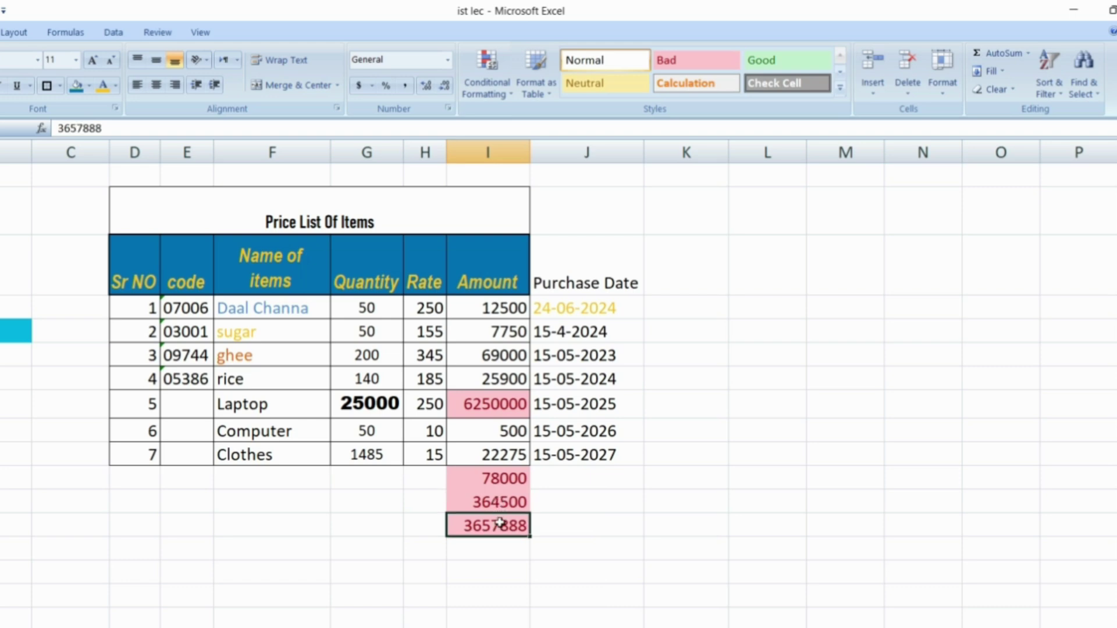
click(488, 152)
click(488, 73)
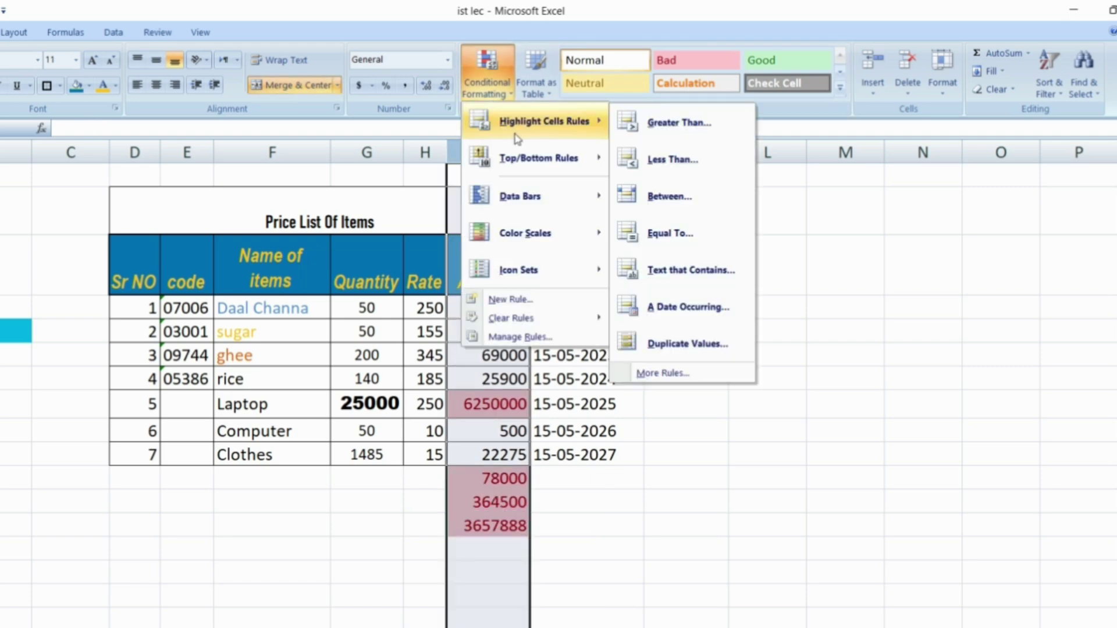
mouse_move(519, 158)
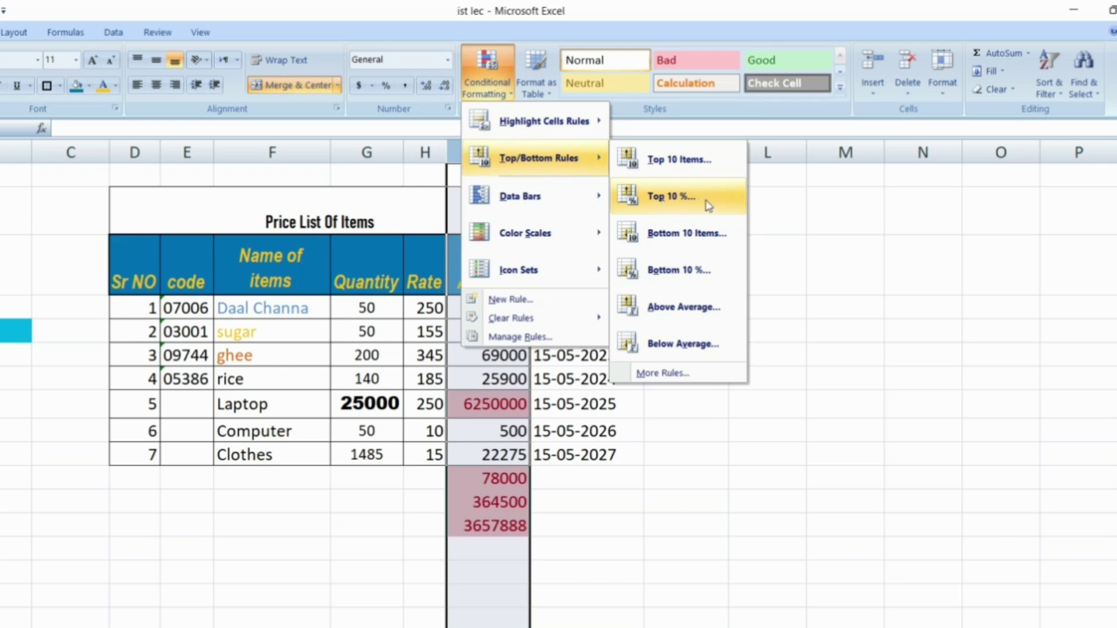
click(477, 479)
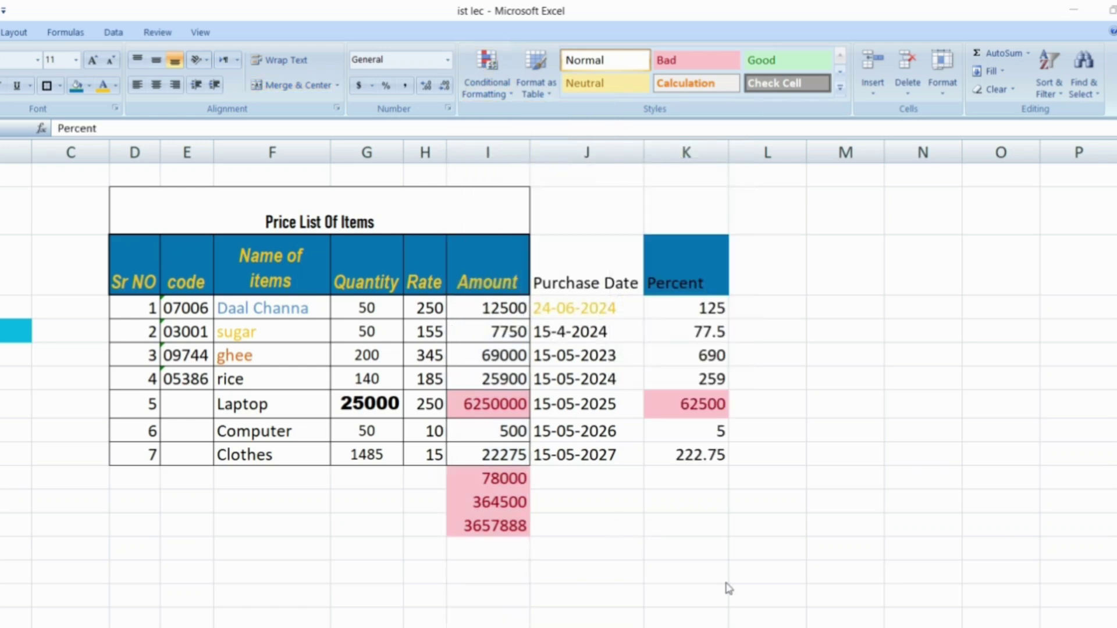
Add a Top 10% rule to the whole Percent column K, limited to the top 5% with Light Red Fill with Dark Red Text.
click(688, 153)
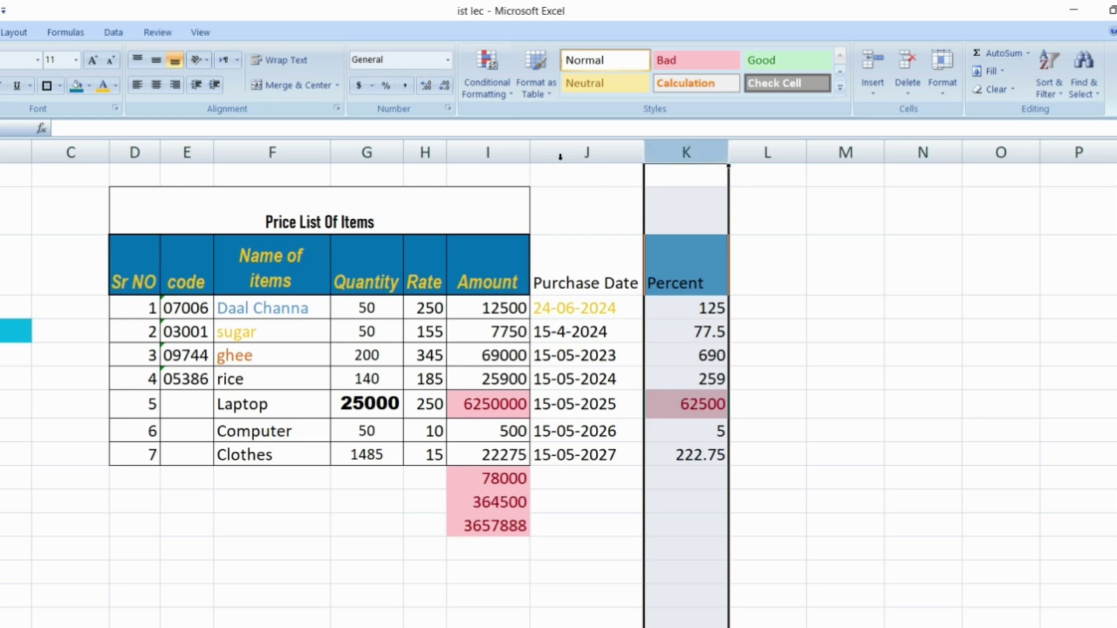
click(506, 94)
mouse_move(547, 174)
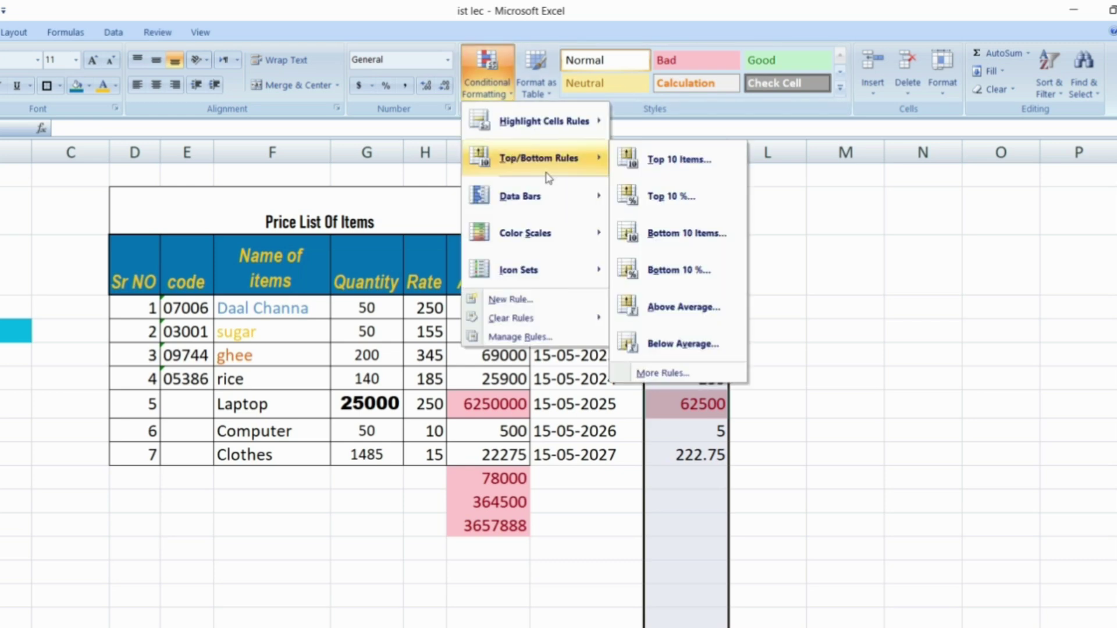
click(671, 197)
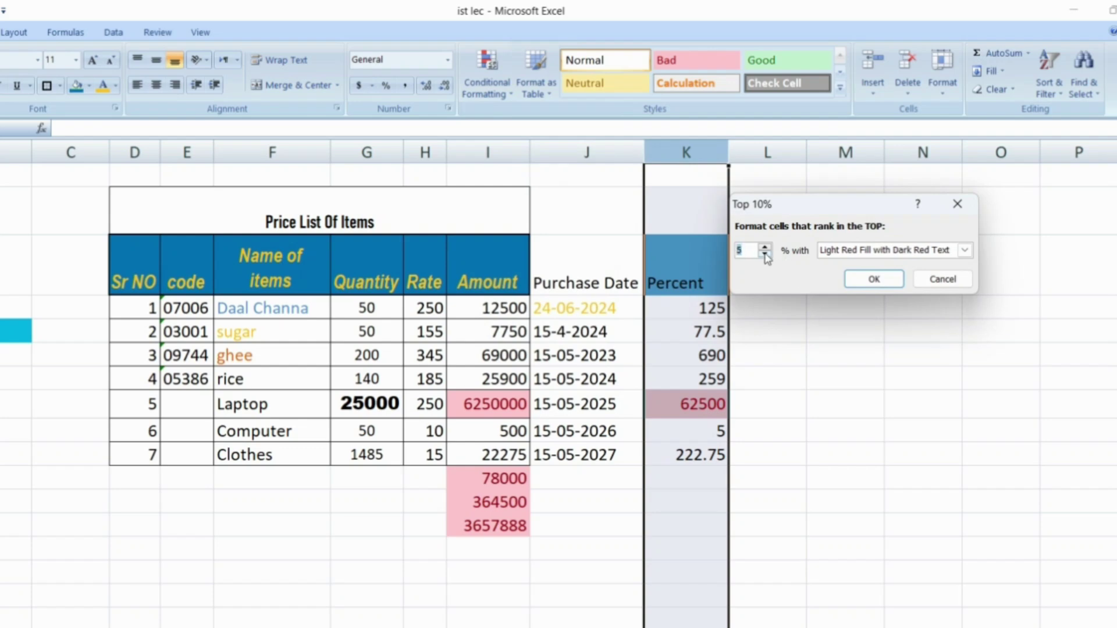
click(874, 279)
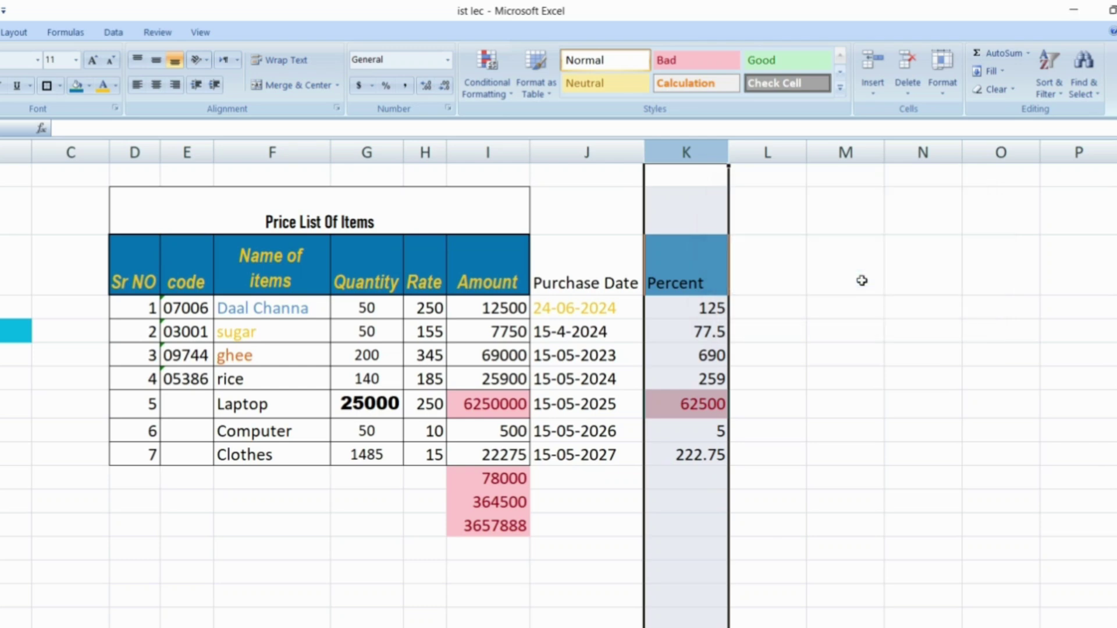
Compare the Percent cells for Daal Channa and Laptop to see which one the rule highlights.
click(692, 313)
click(675, 399)
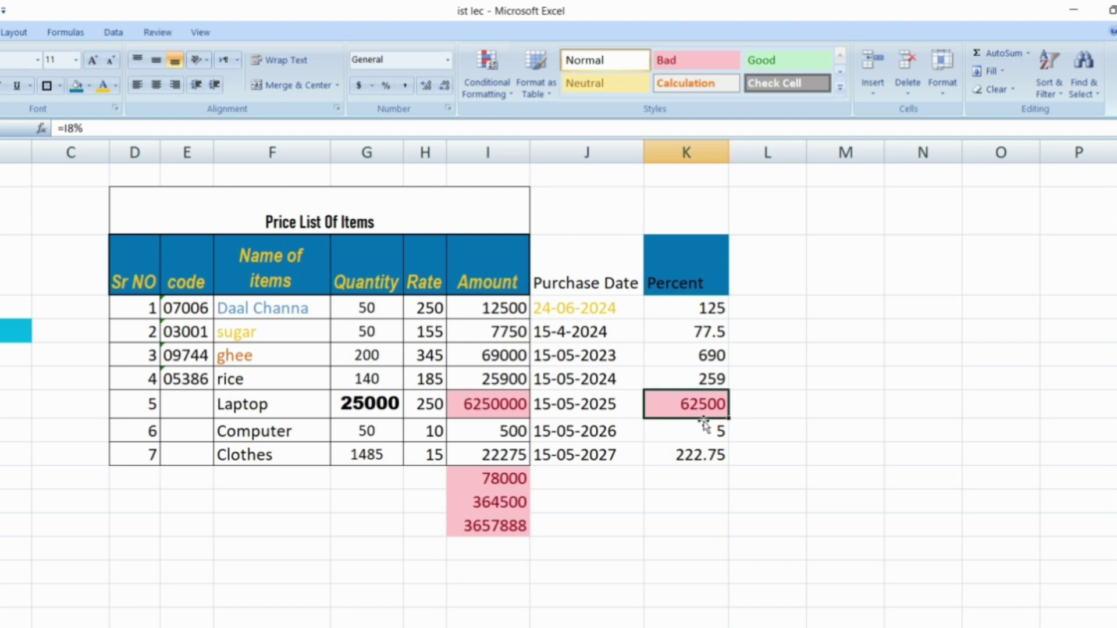
click(700, 309)
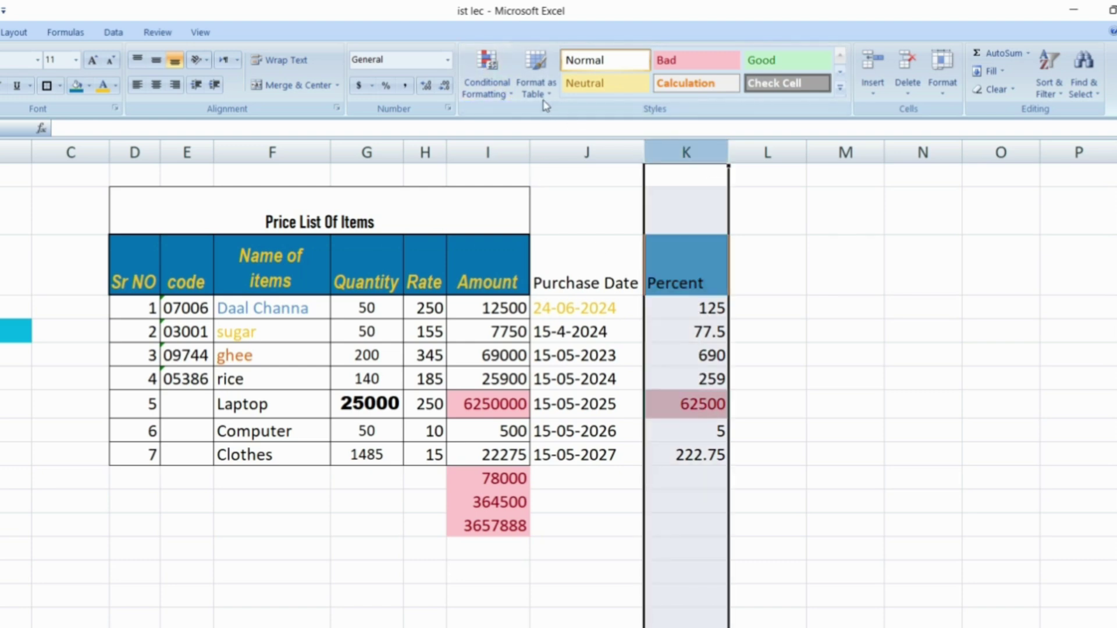
click(495, 76)
mouse_move(525, 154)
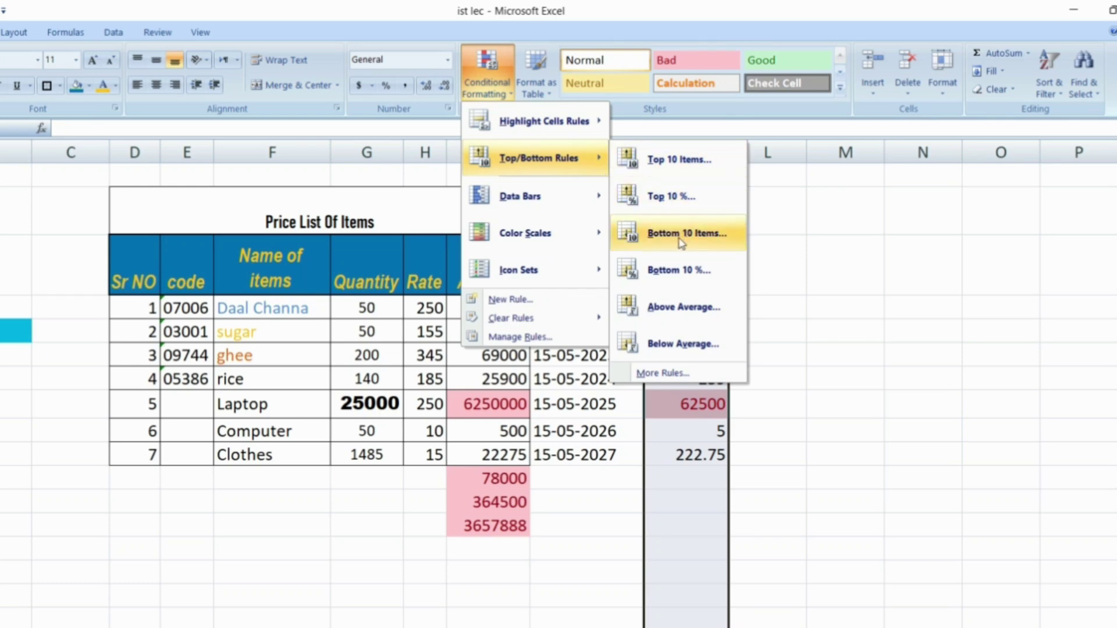
click(524, 473)
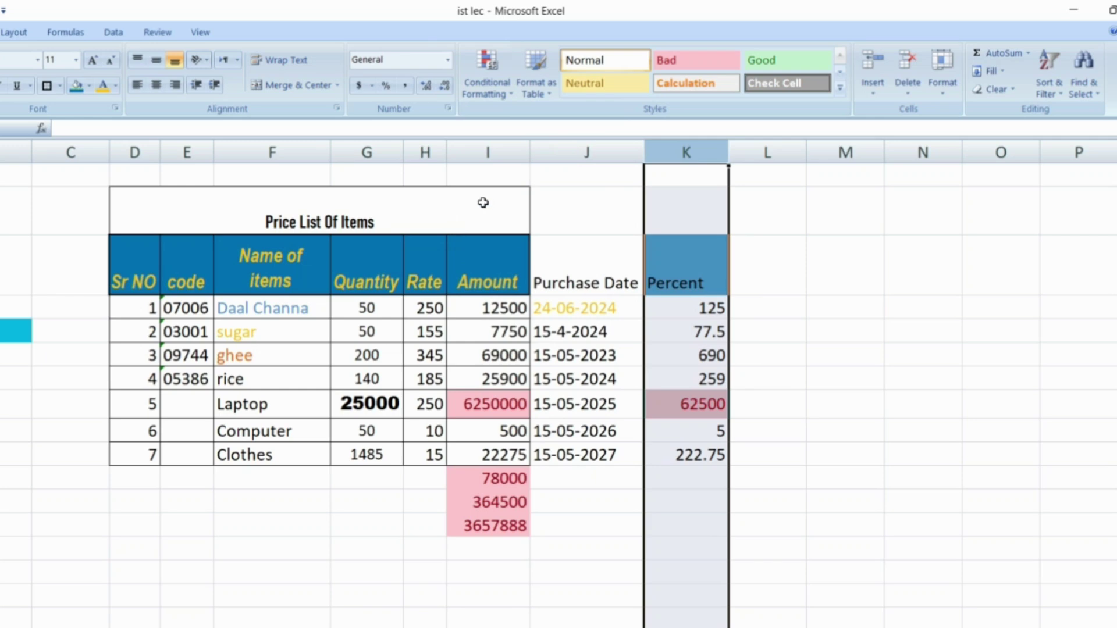
Add a Bottom 10 Items rule to the whole Quantity column G, limited to the bottom 4 with Light Red Fill with Dark Red Text.
click(384, 148)
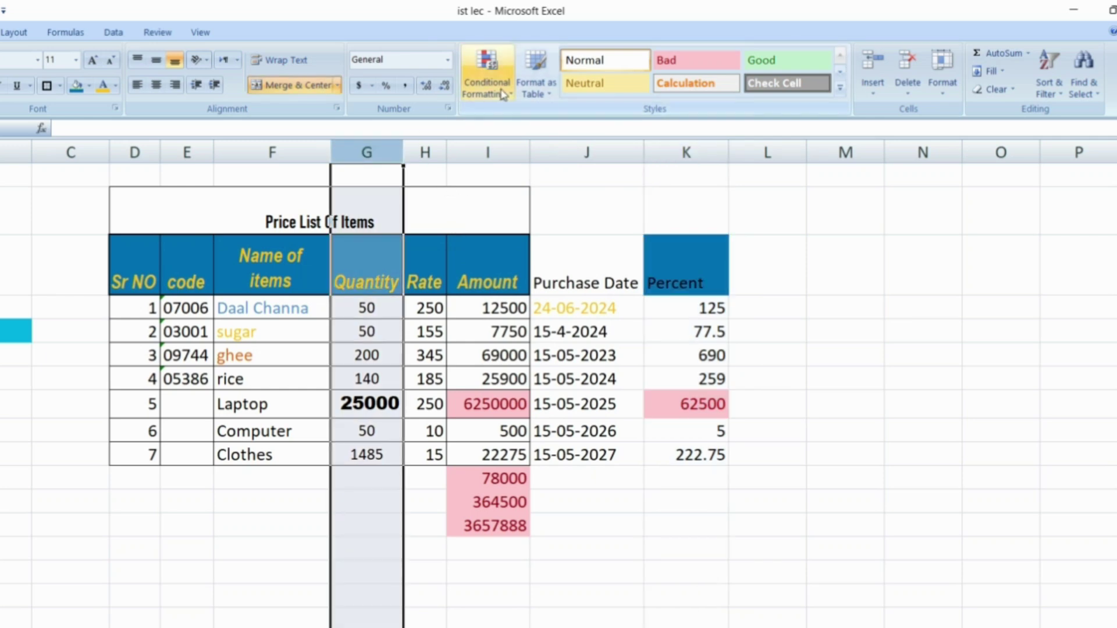
click(487, 73)
mouse_move(539, 158)
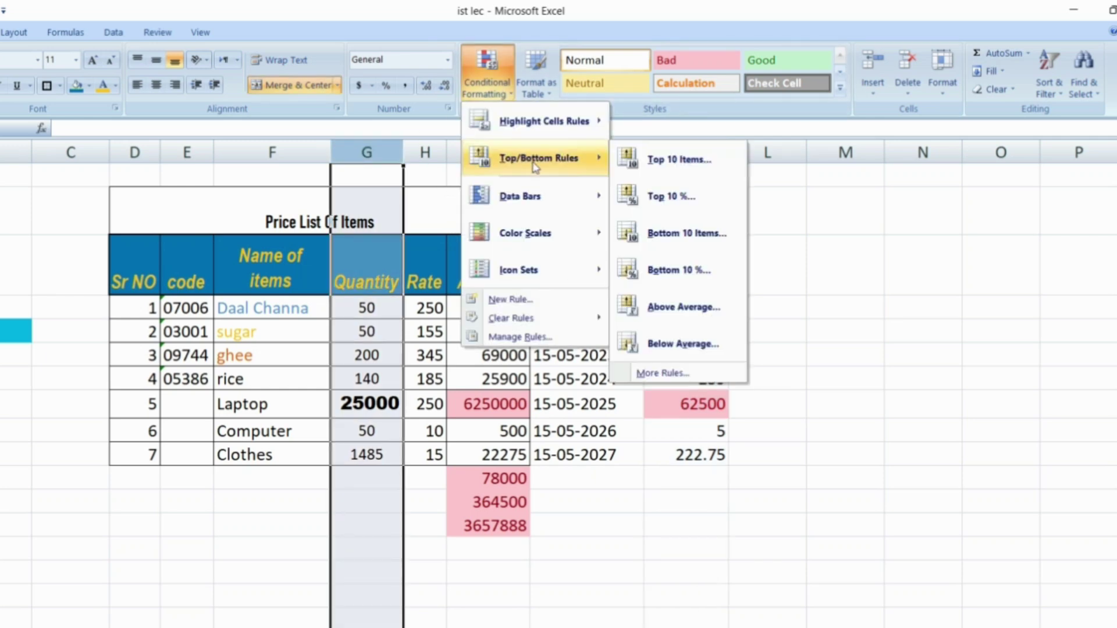
click(701, 229)
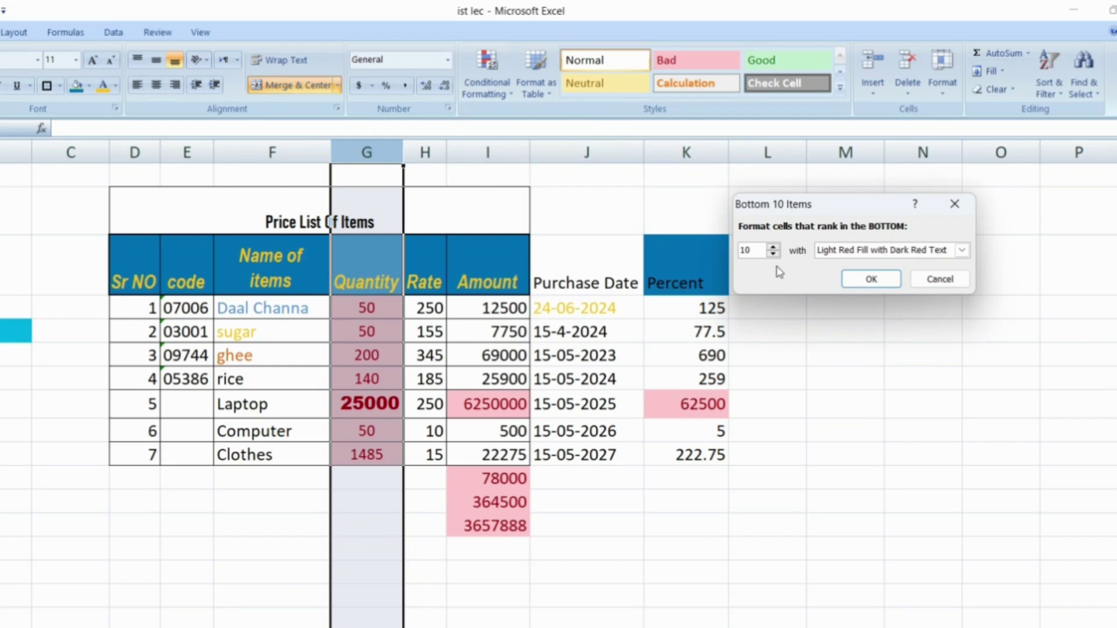
click(774, 254)
click(774, 255)
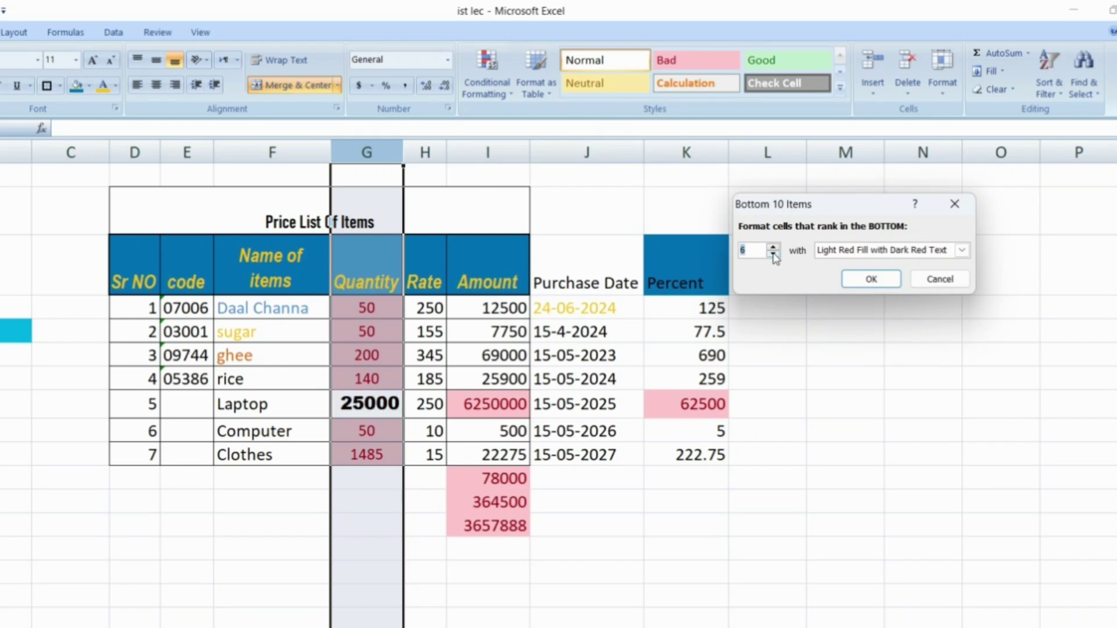
click(773, 255)
click(774, 255)
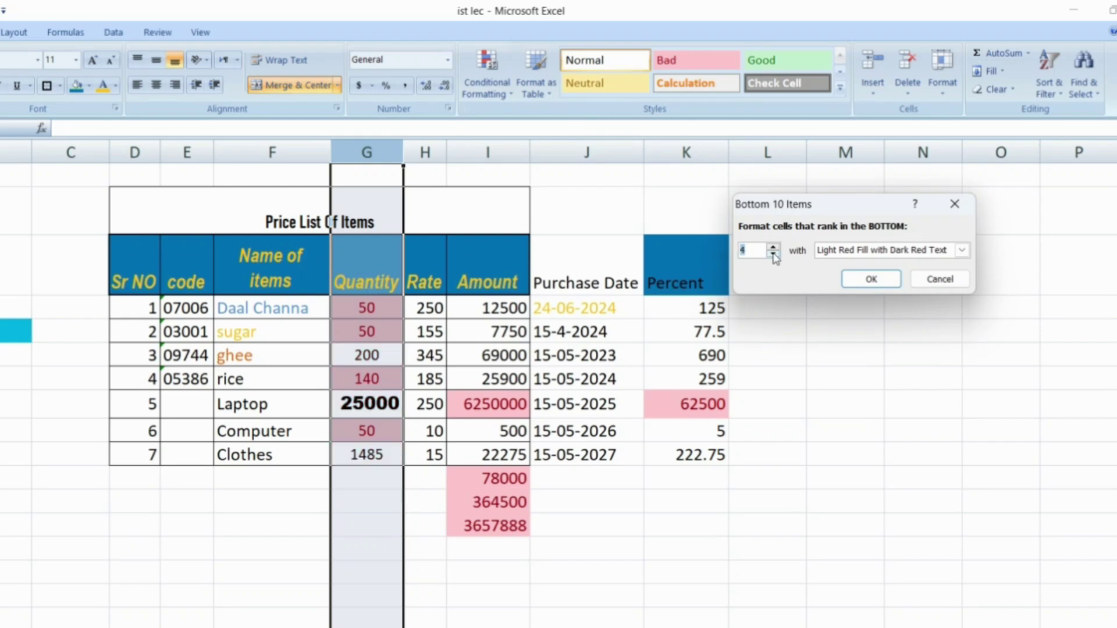
click(856, 279)
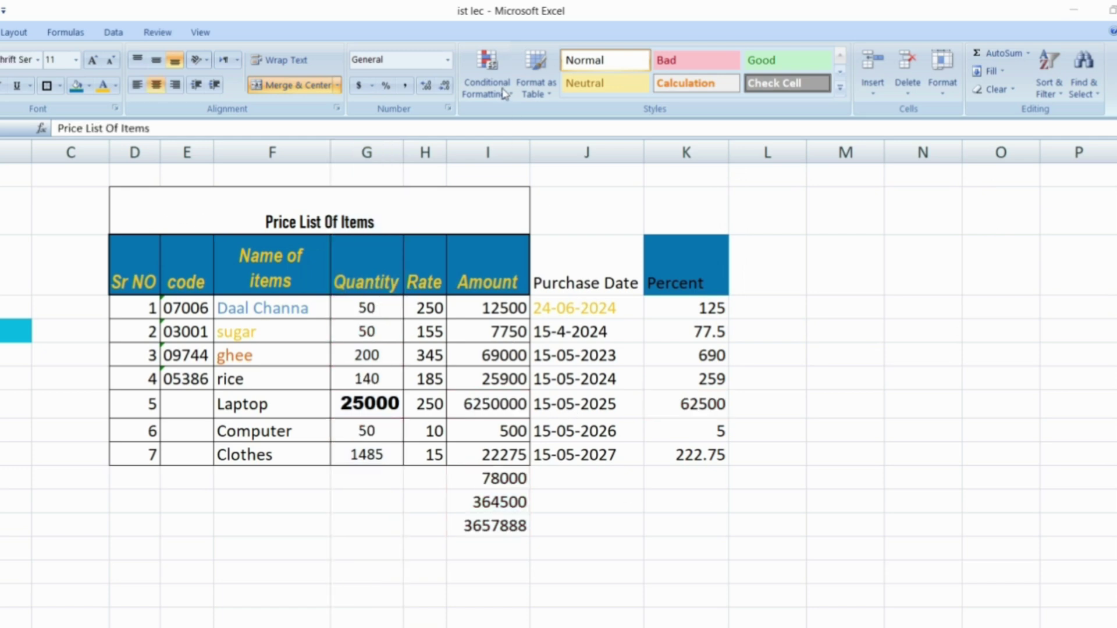
key(ctrl+a)
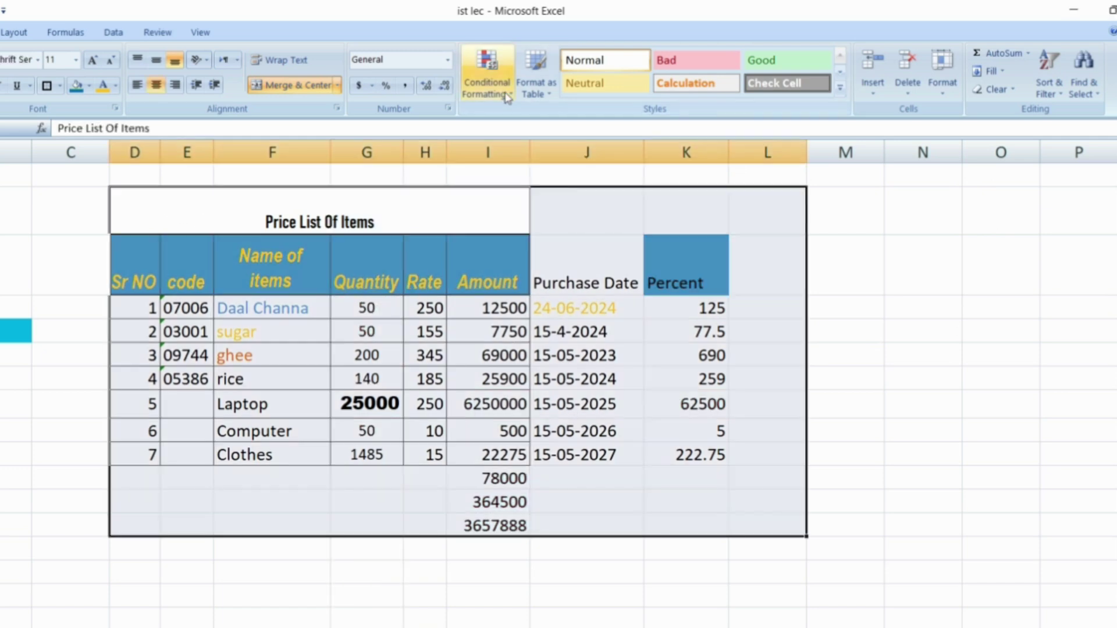
click(504, 92)
mouse_move(573, 161)
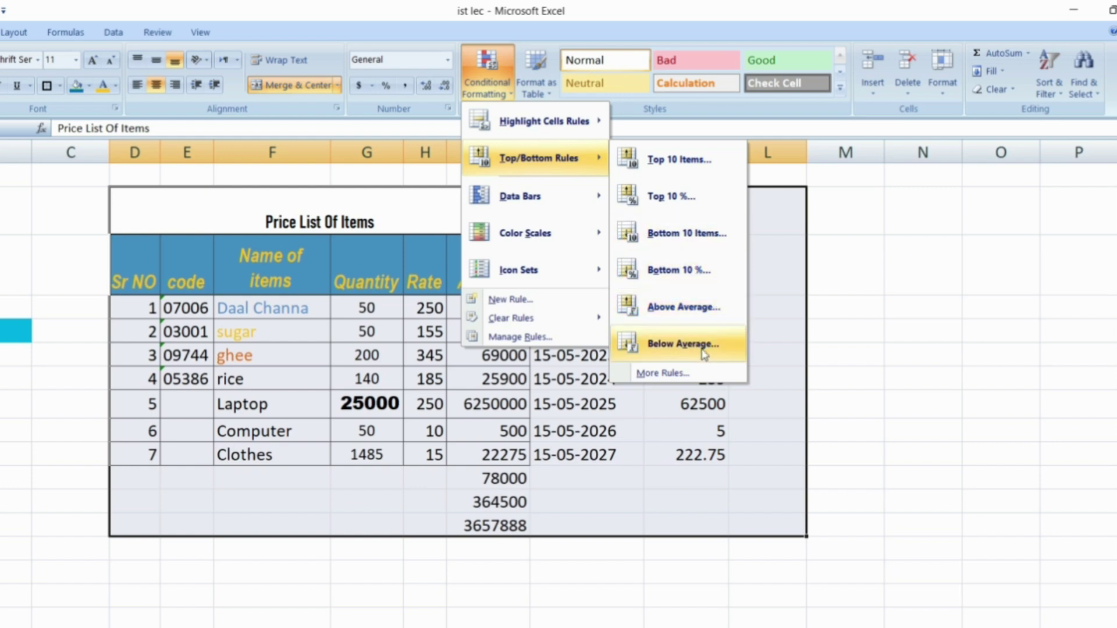
mouse_move(563, 203)
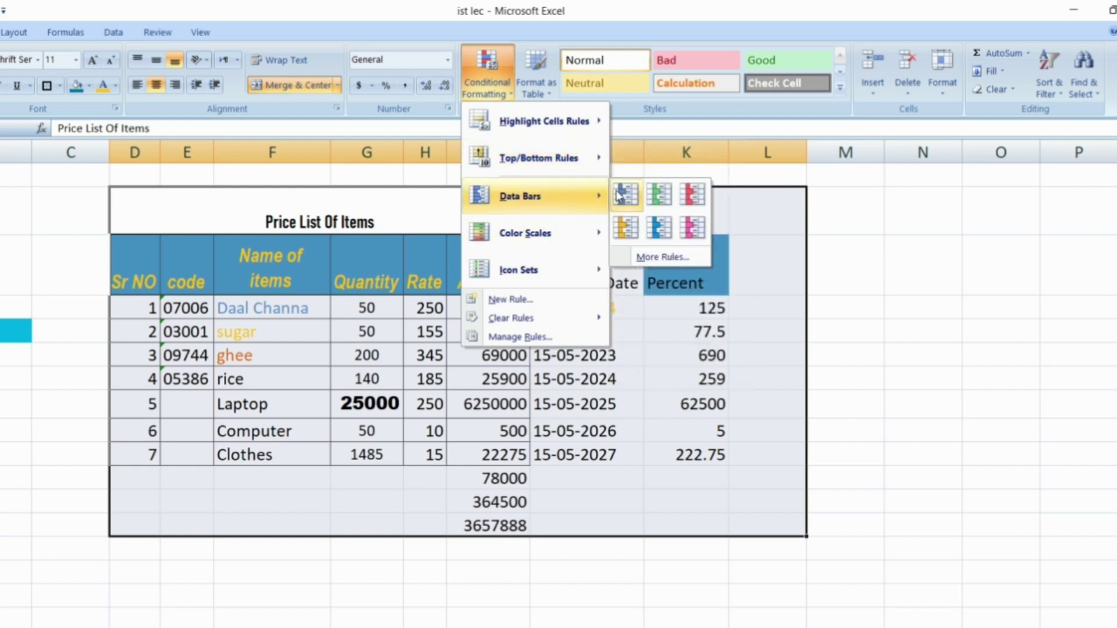
click(432, 461)
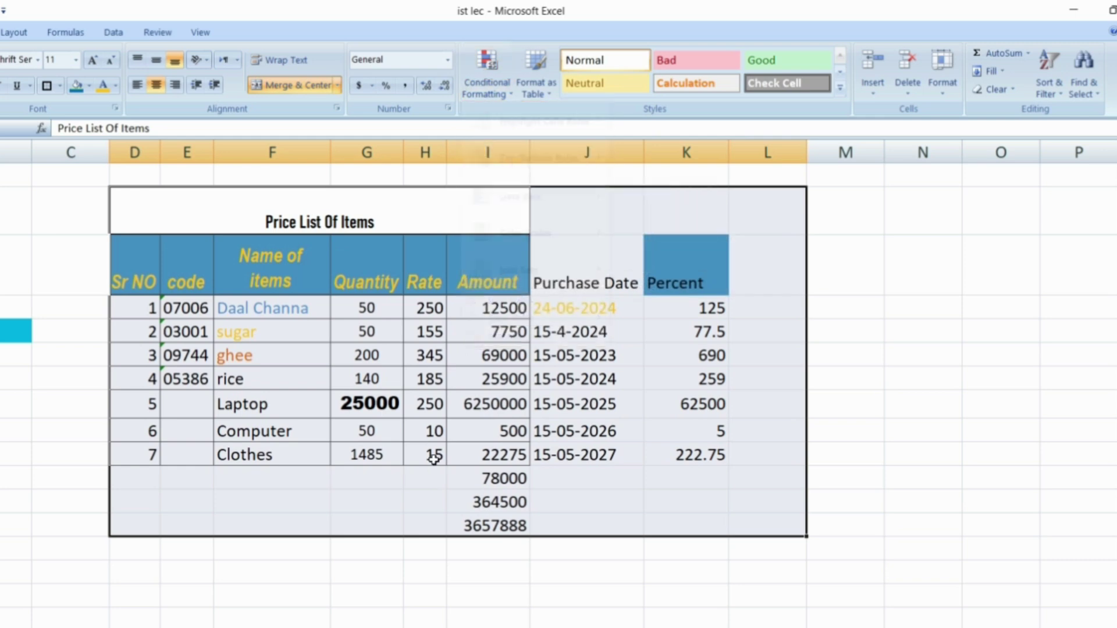
Apply Red Data Bar conditional formatting to the whole Quantity column G.
click(366, 152)
click(487, 72)
mouse_move(541, 196)
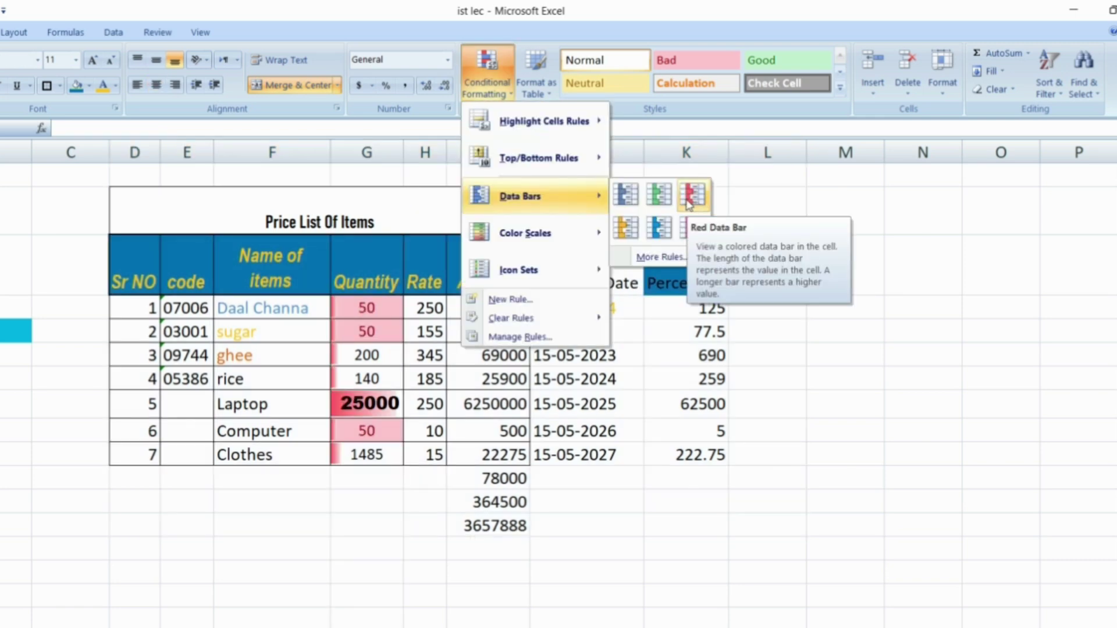
click(689, 202)
click(818, 520)
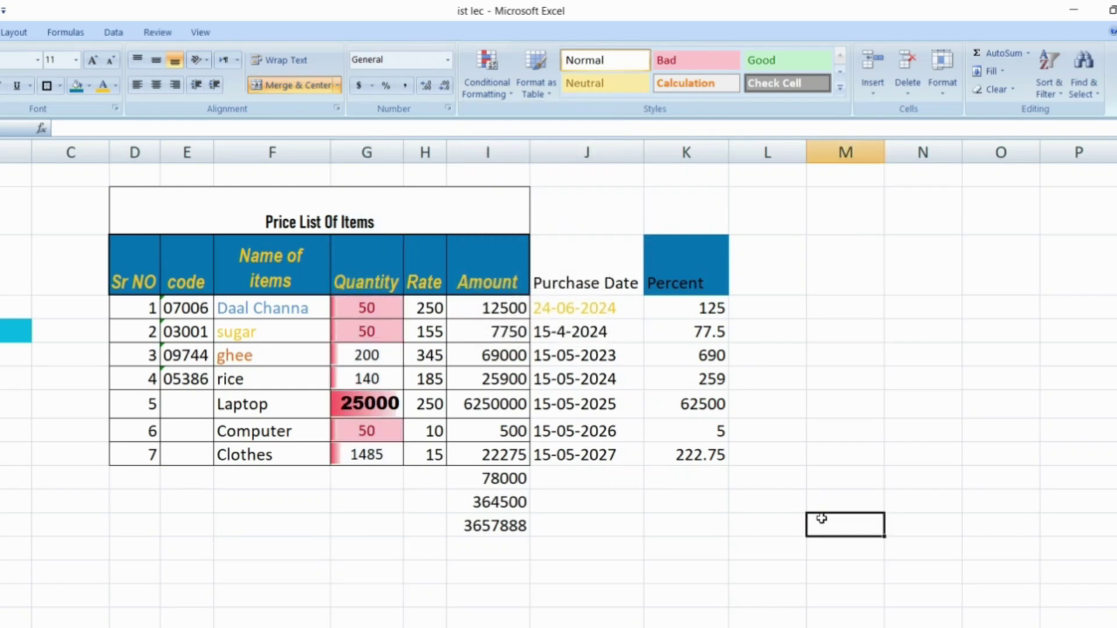
Clear the conditional formatting rules from the entire sheet.
click(509, 95)
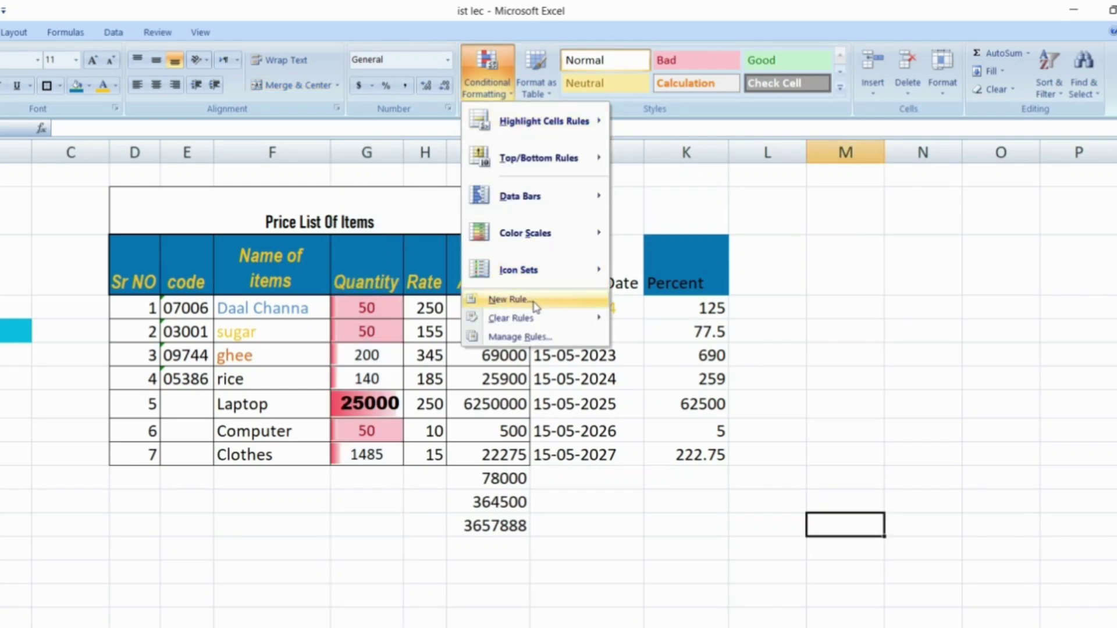
mouse_move(538, 320)
click(646, 320)
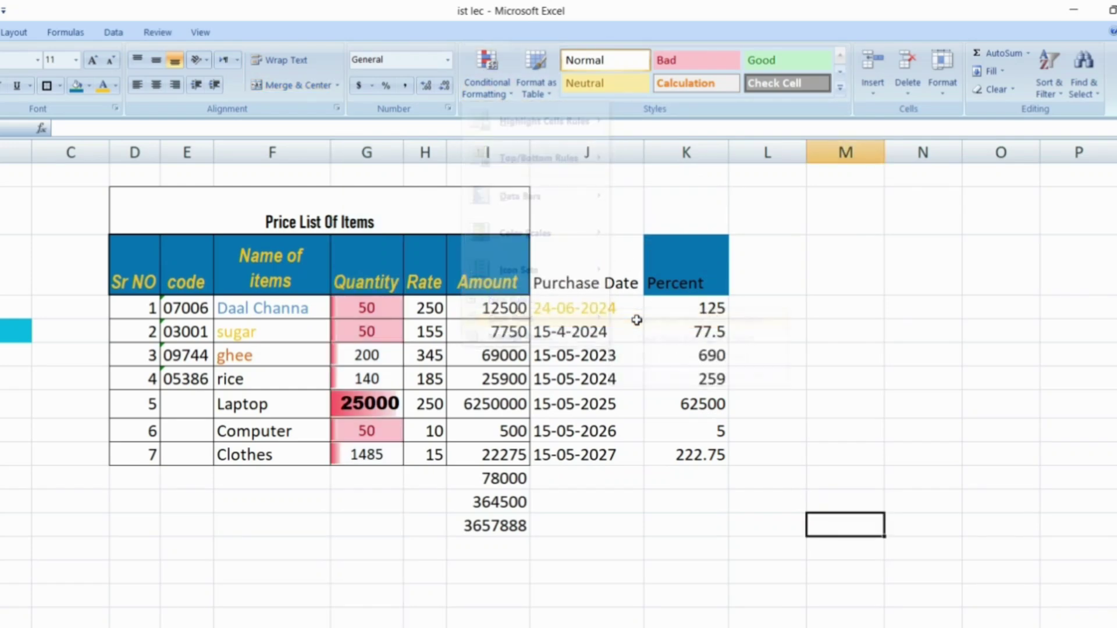
click(512, 99)
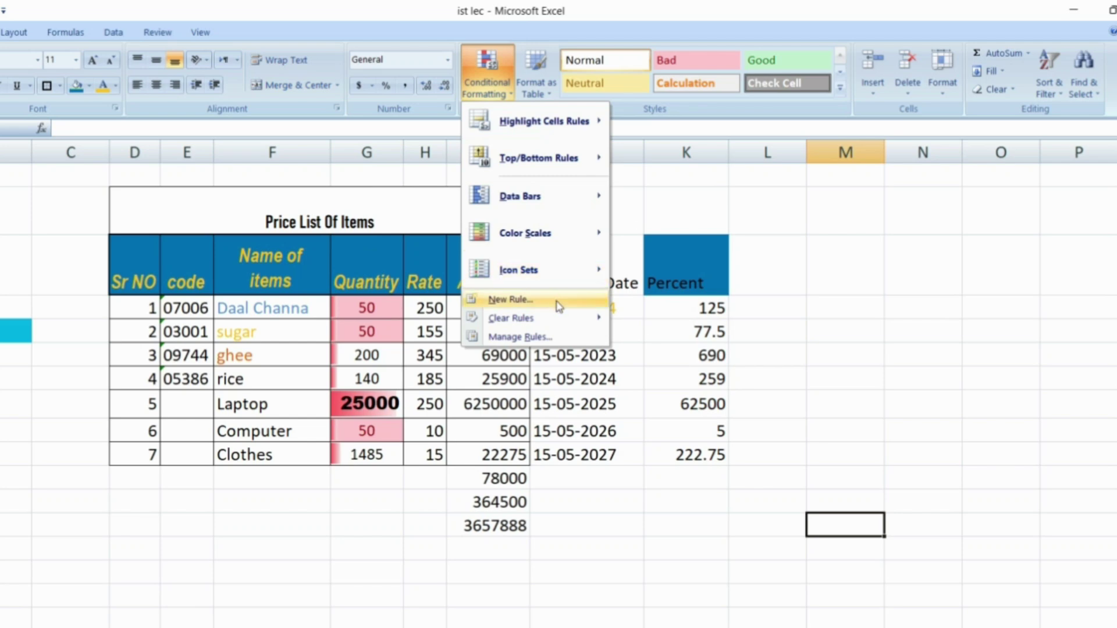
mouse_move(553, 320)
click(640, 338)
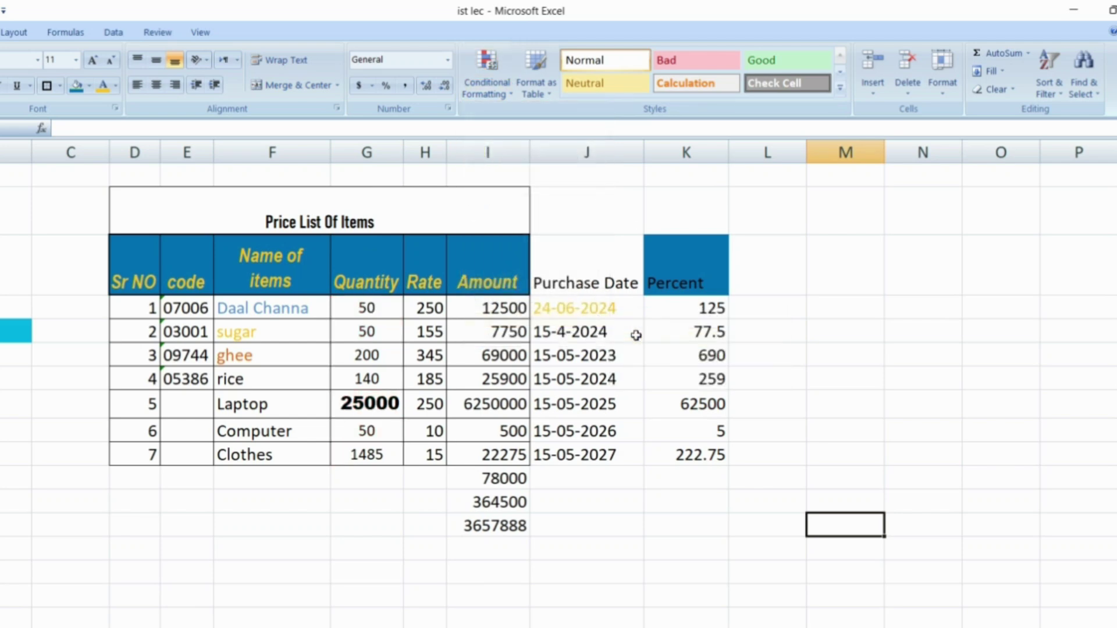
click(466, 474)
click(368, 153)
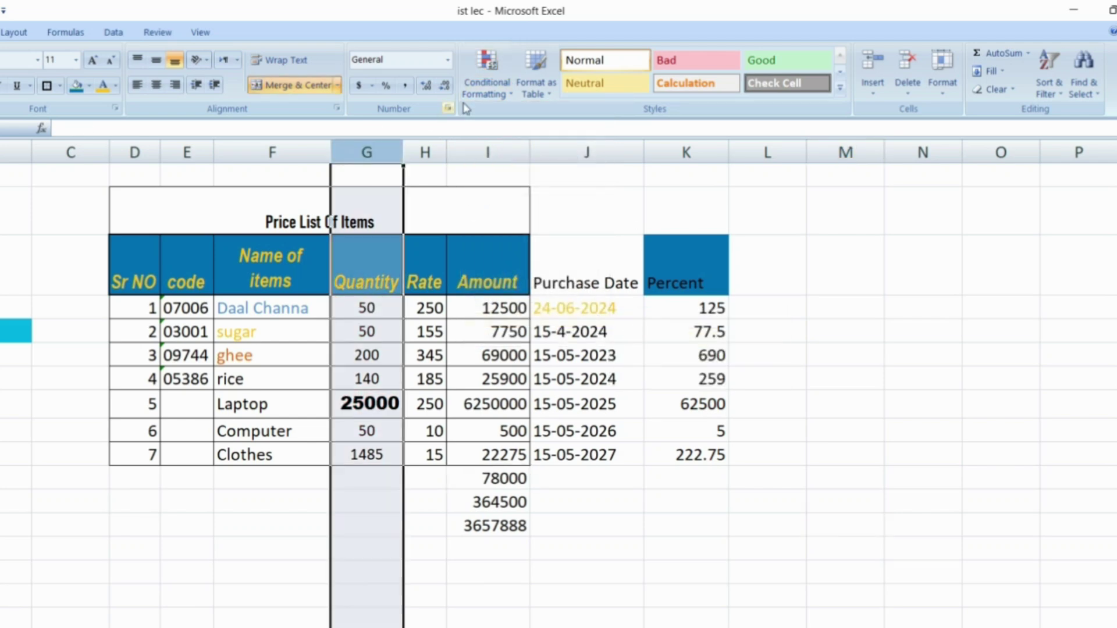
click(510, 95)
click(587, 404)
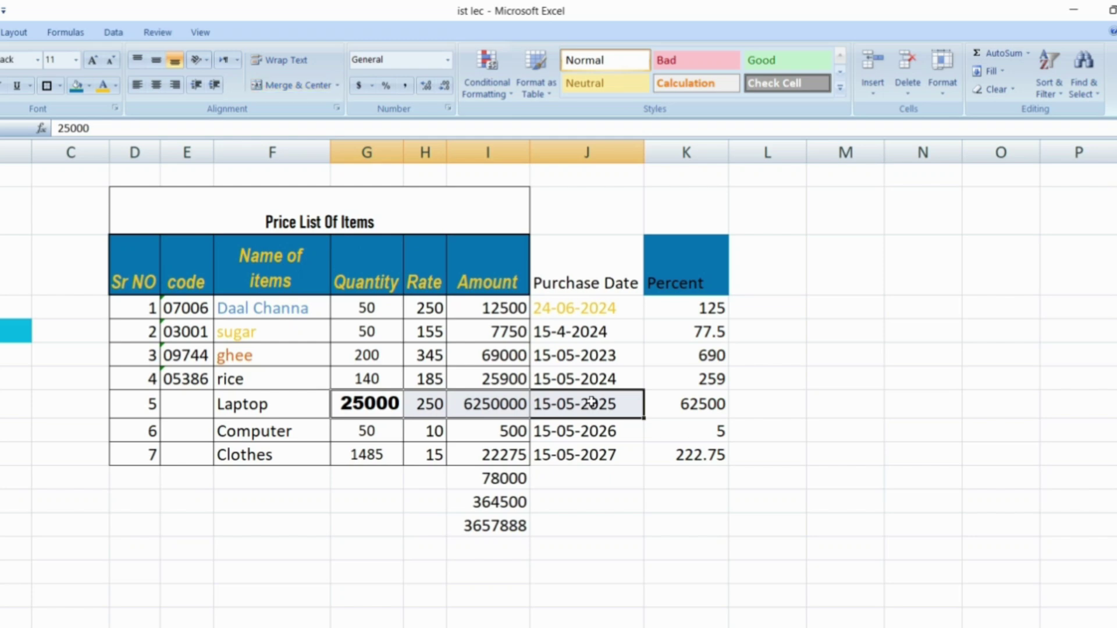
click(440, 404)
Preview the data bar and color scale options on the rice row's Quantity, Rate and Amount cells without applying any.
drag(375, 380, 511, 377)
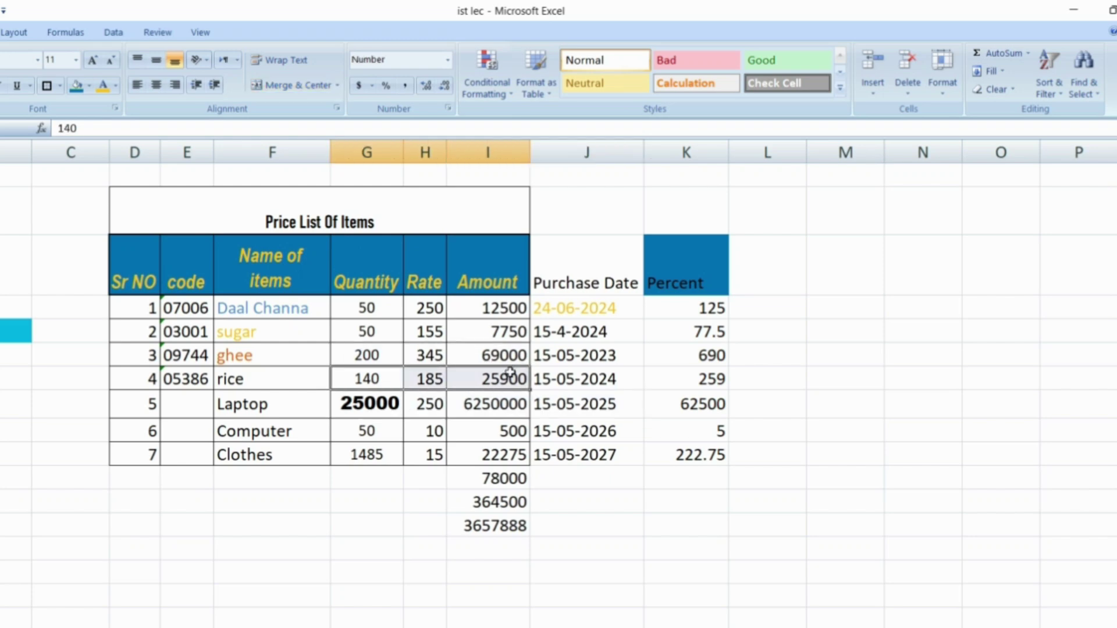
click(511, 90)
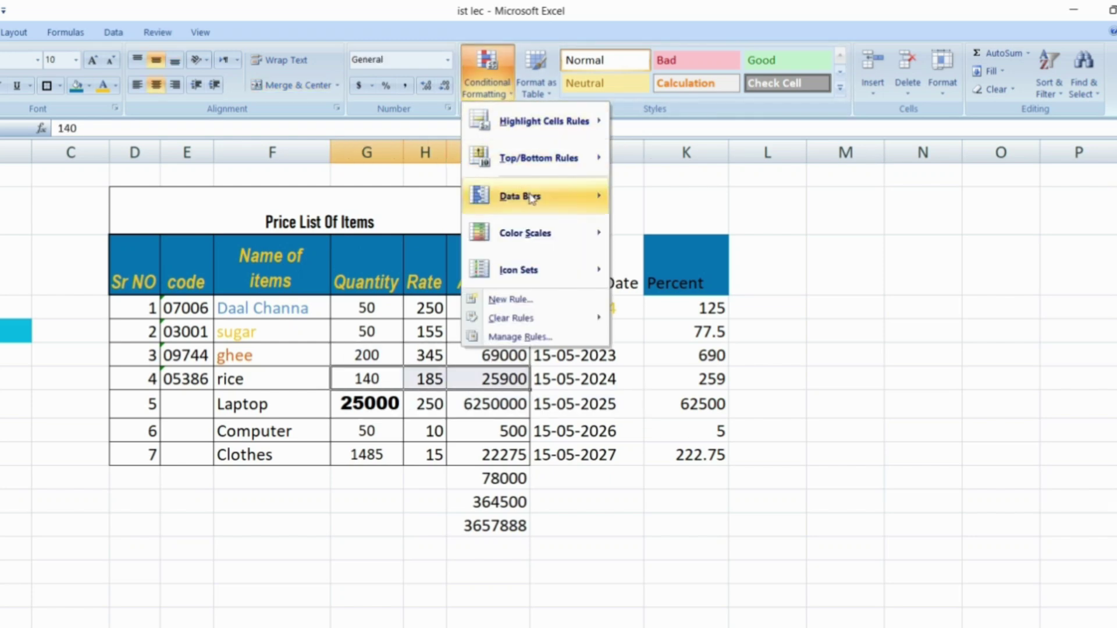
mouse_move(515, 197)
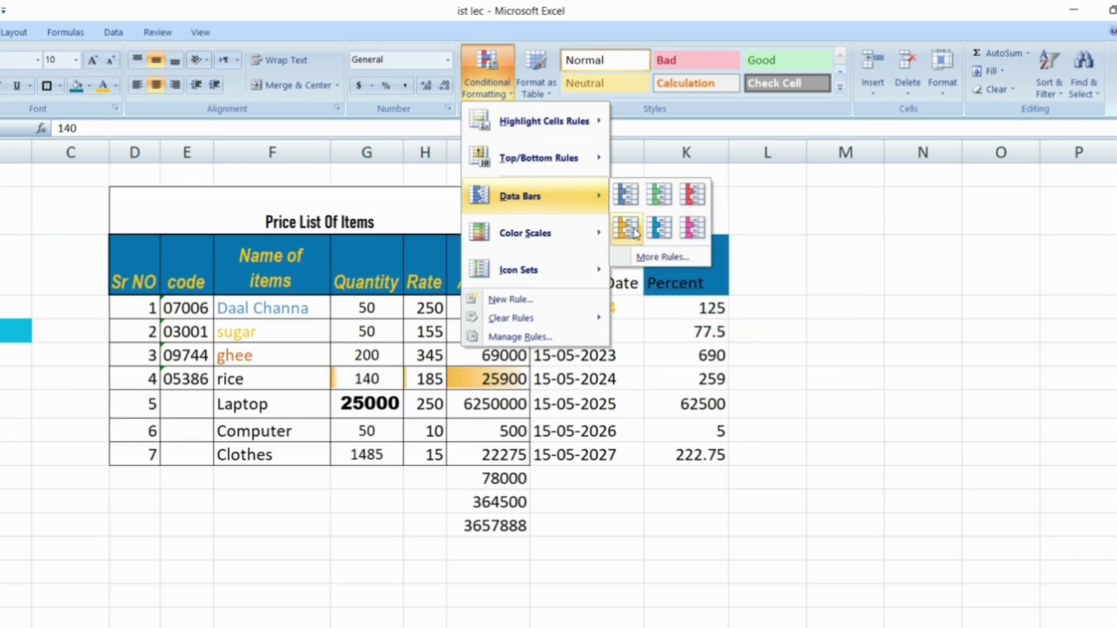
mouse_move(588, 232)
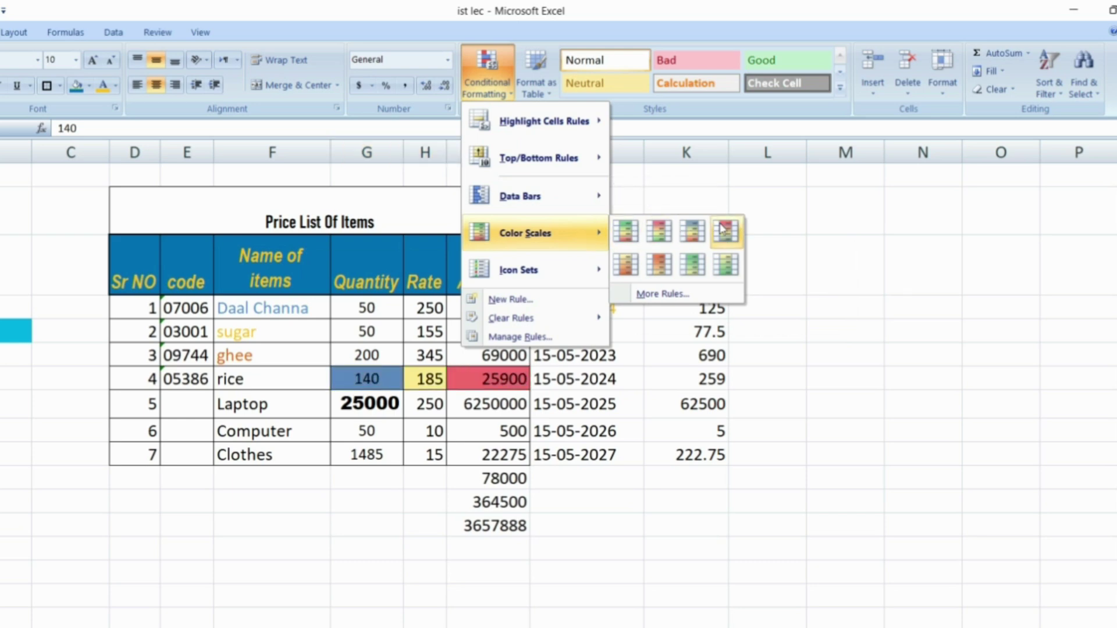
click(374, 505)
click(370, 329)
click(375, 433)
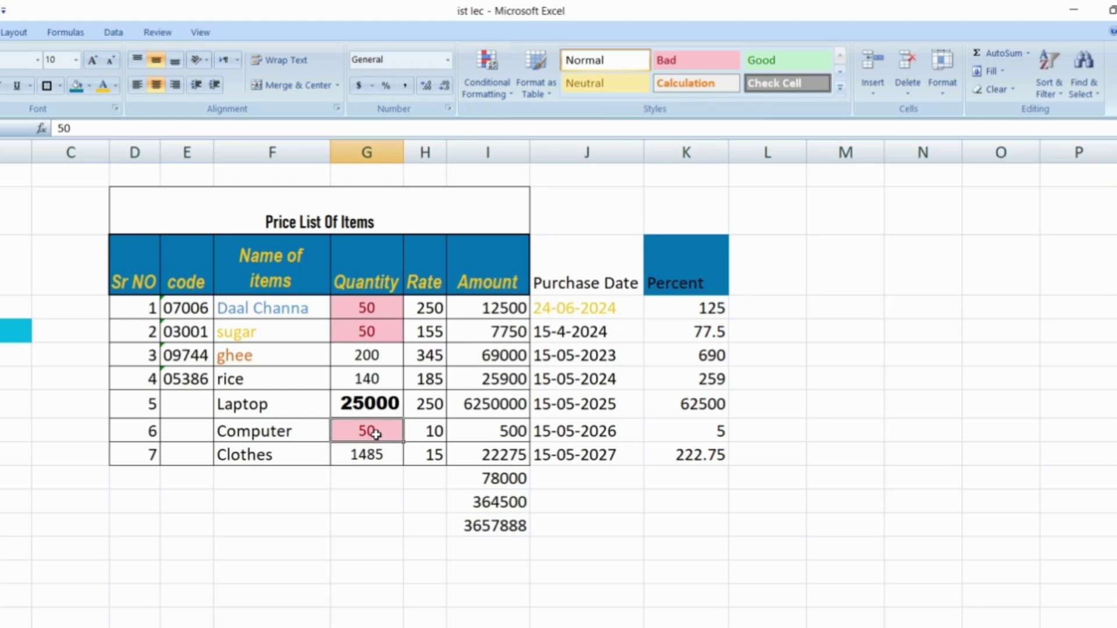
Apply the four-circle red-to-black icon set to the whole Quantity column G and widen the column so every number shows.
click(368, 153)
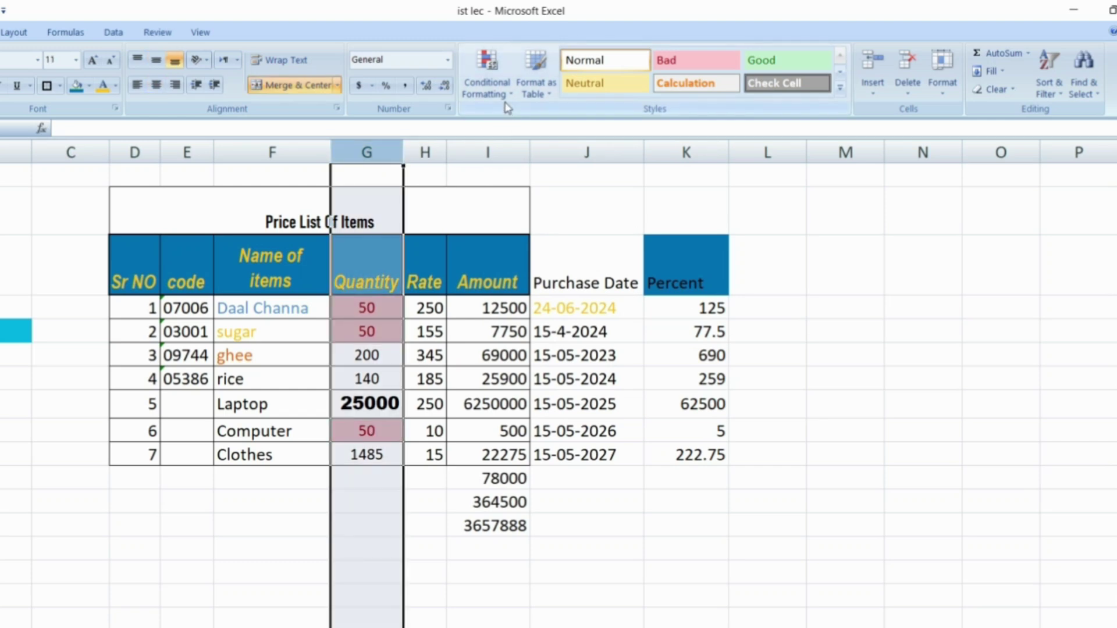
click(489, 79)
mouse_move(531, 273)
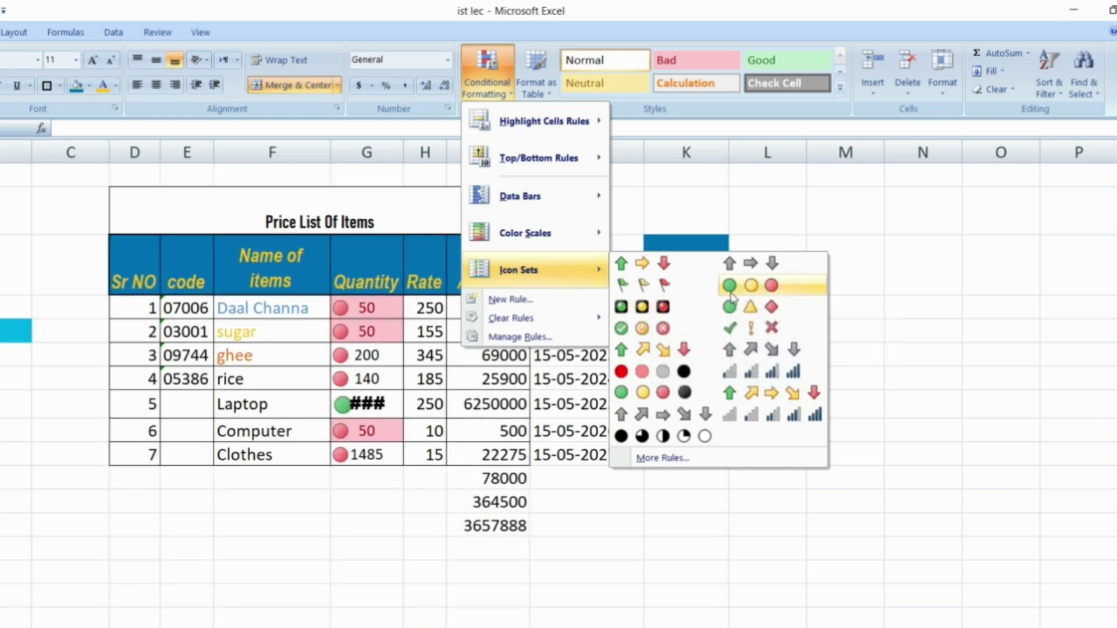
click(650, 370)
click(495, 560)
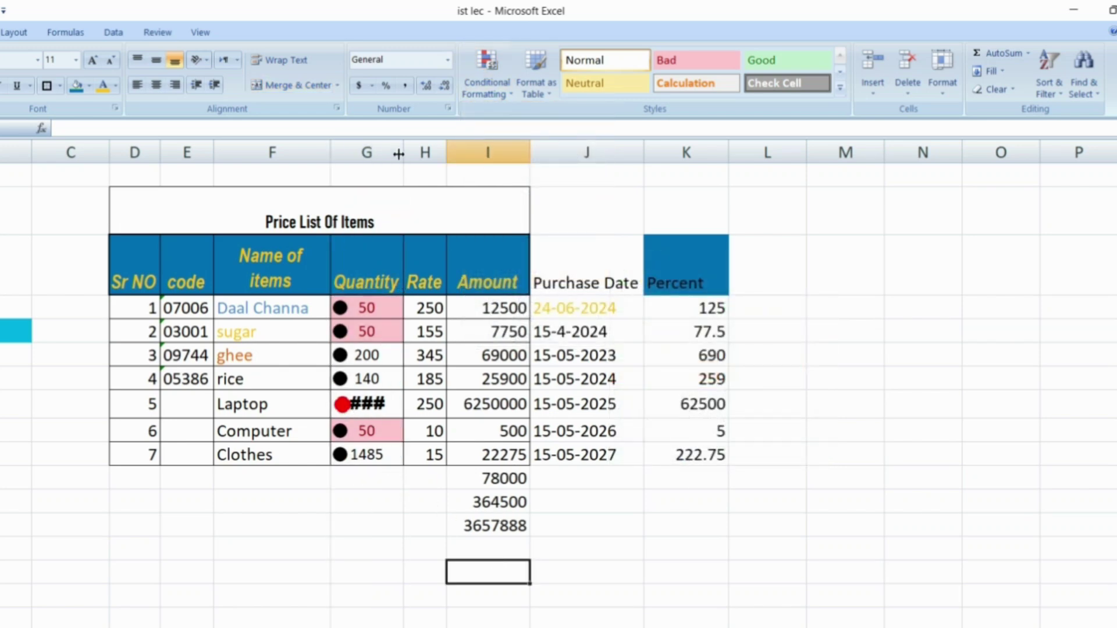
drag(399, 153, 430, 153)
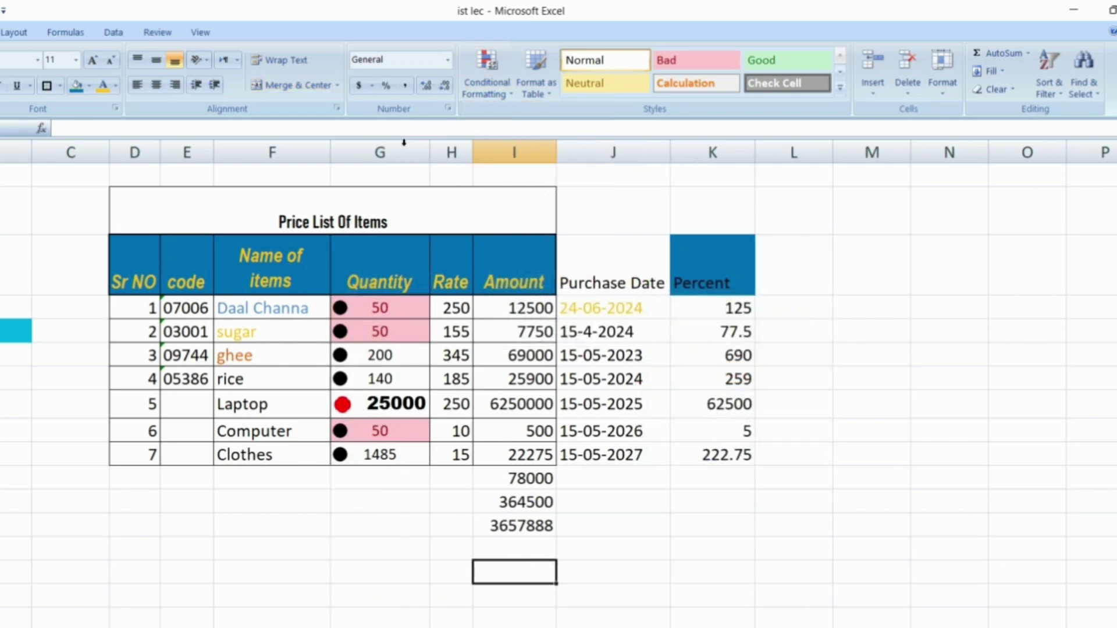
Switch the whole Quantity column G to the three colored flags icon set.
click(380, 431)
click(381, 451)
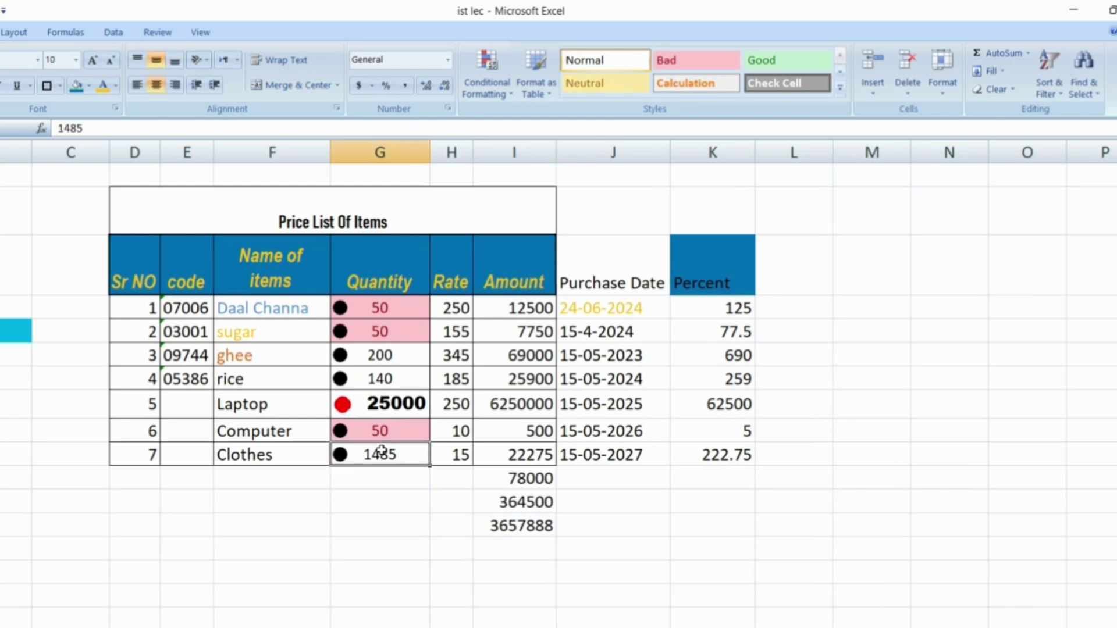
click(387, 307)
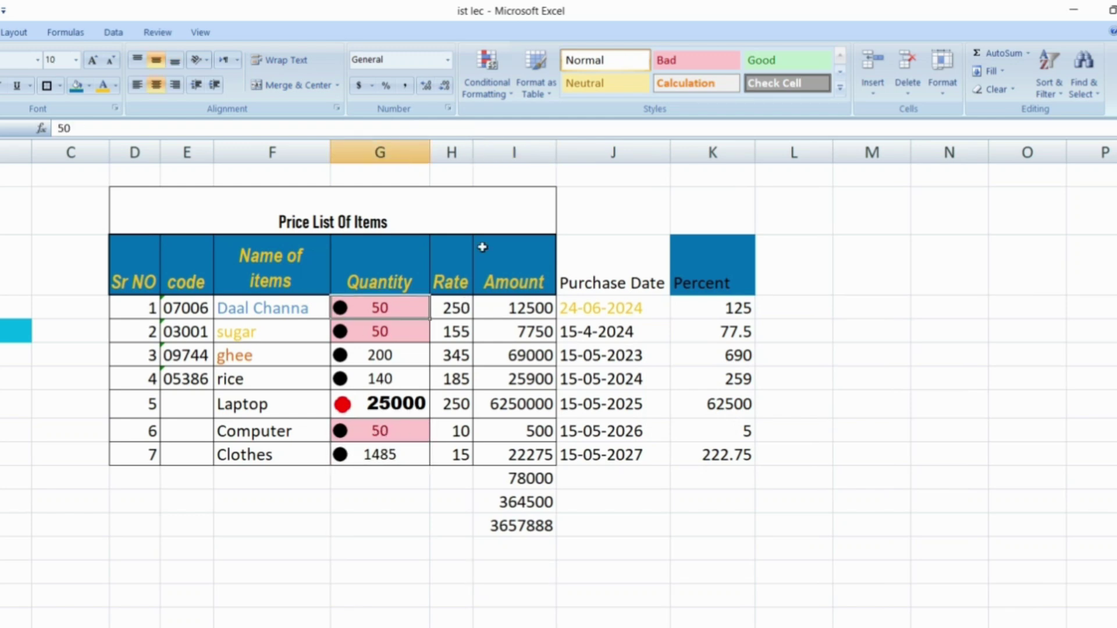
click(487, 73)
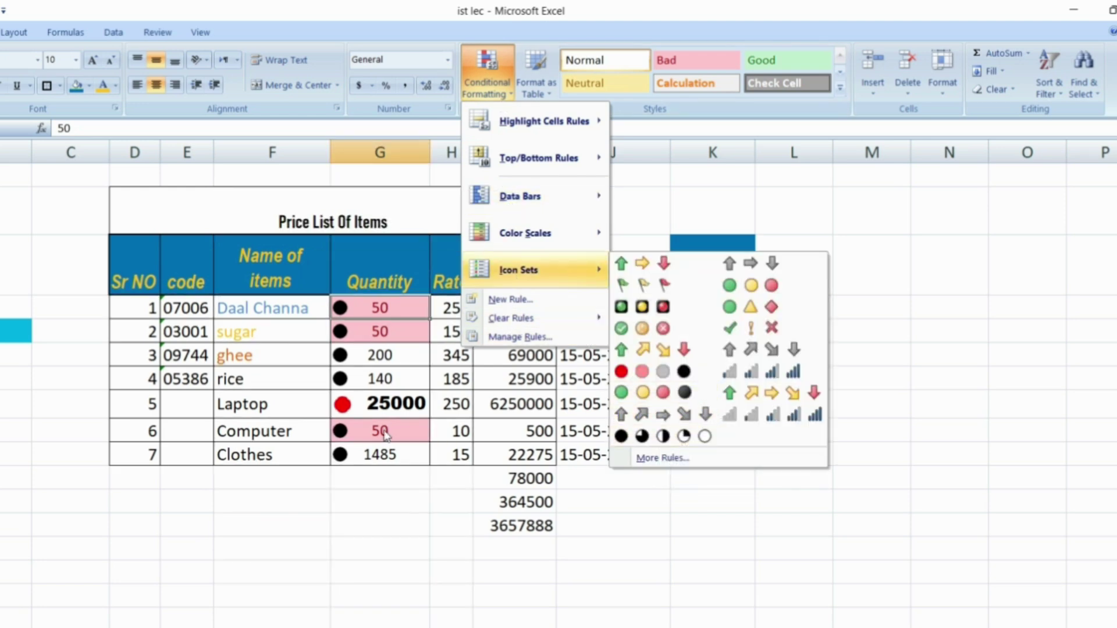
click(370, 150)
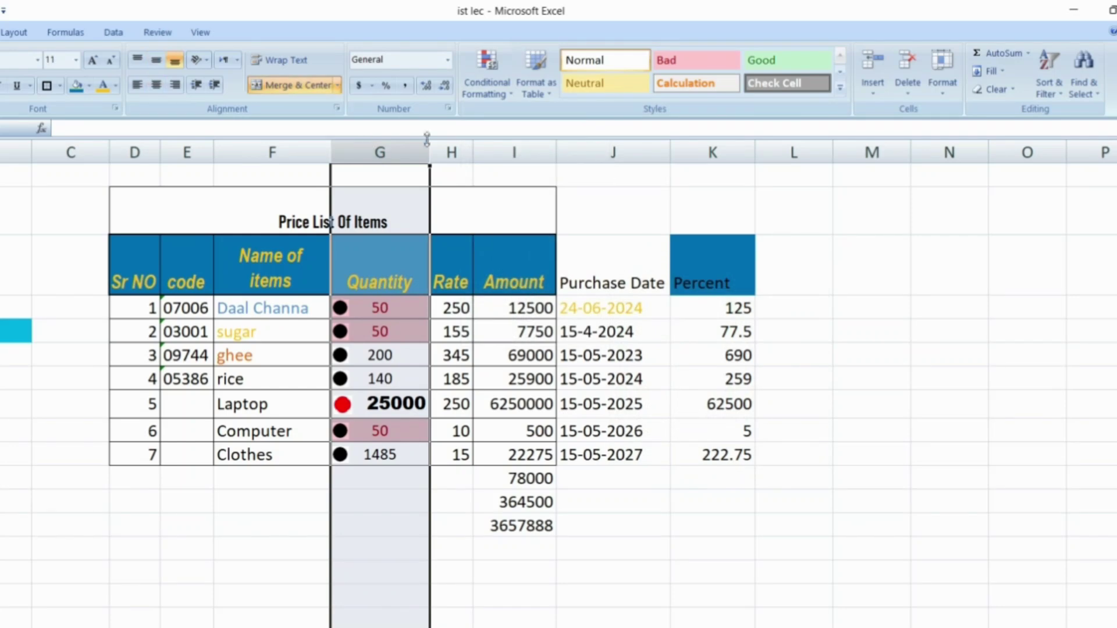
click(510, 98)
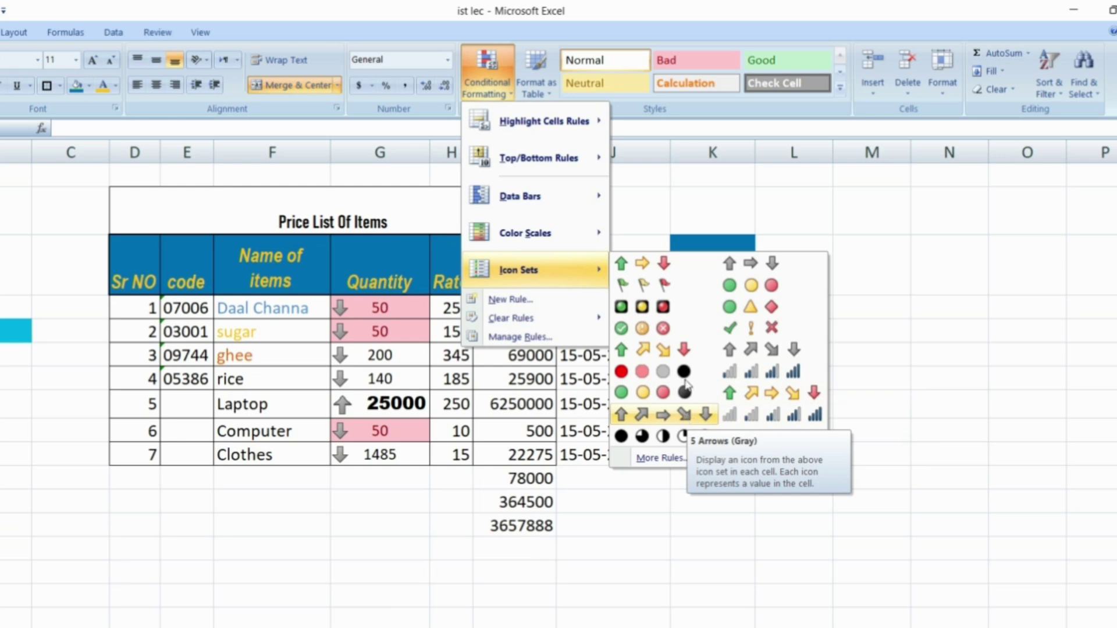
click(664, 284)
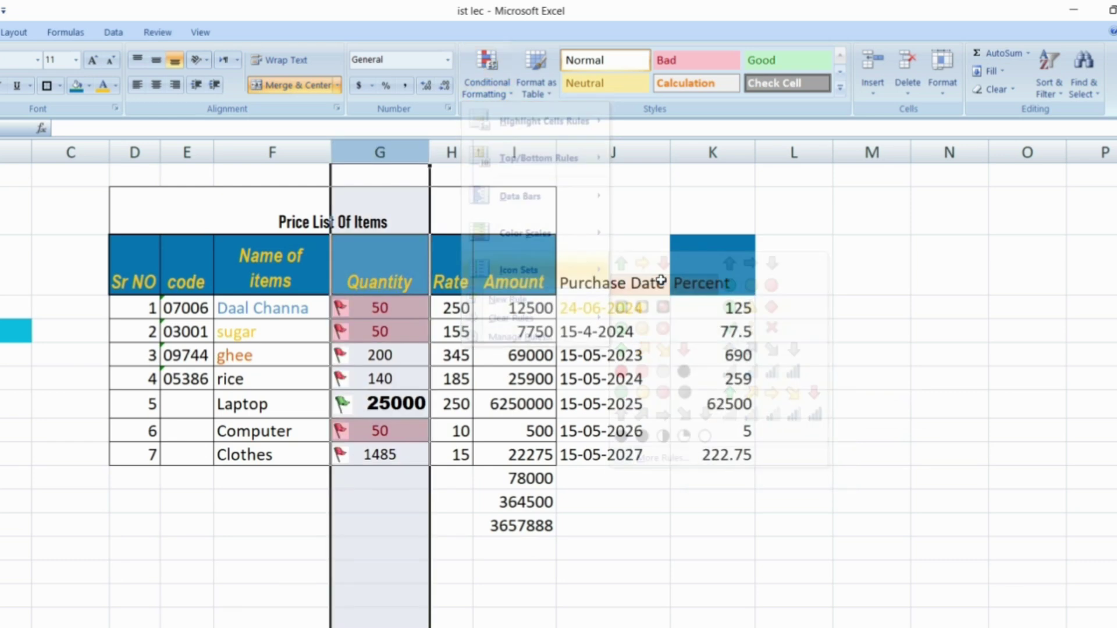
Set the rice quantity to 45000 and check its flag icon.
click(349, 405)
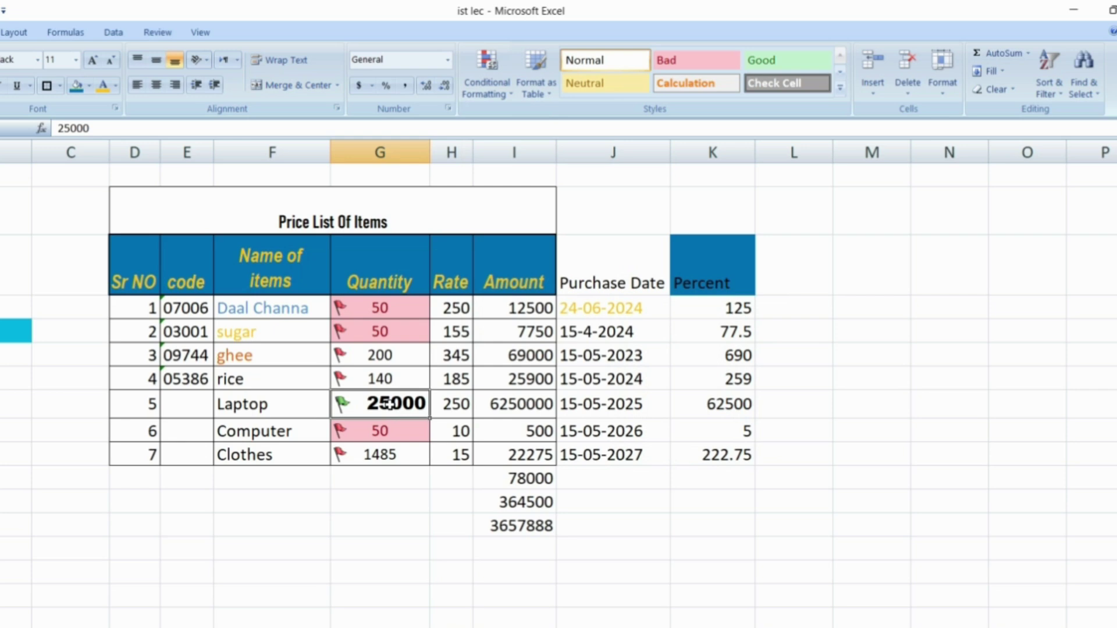
click(385, 378)
text(45000)
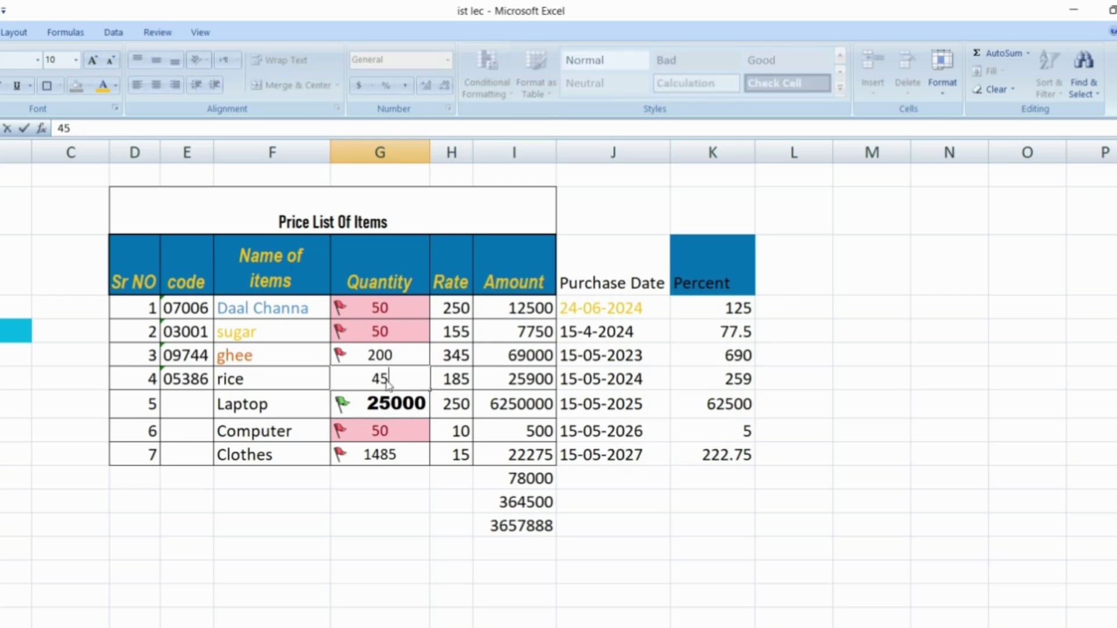
key(Return)
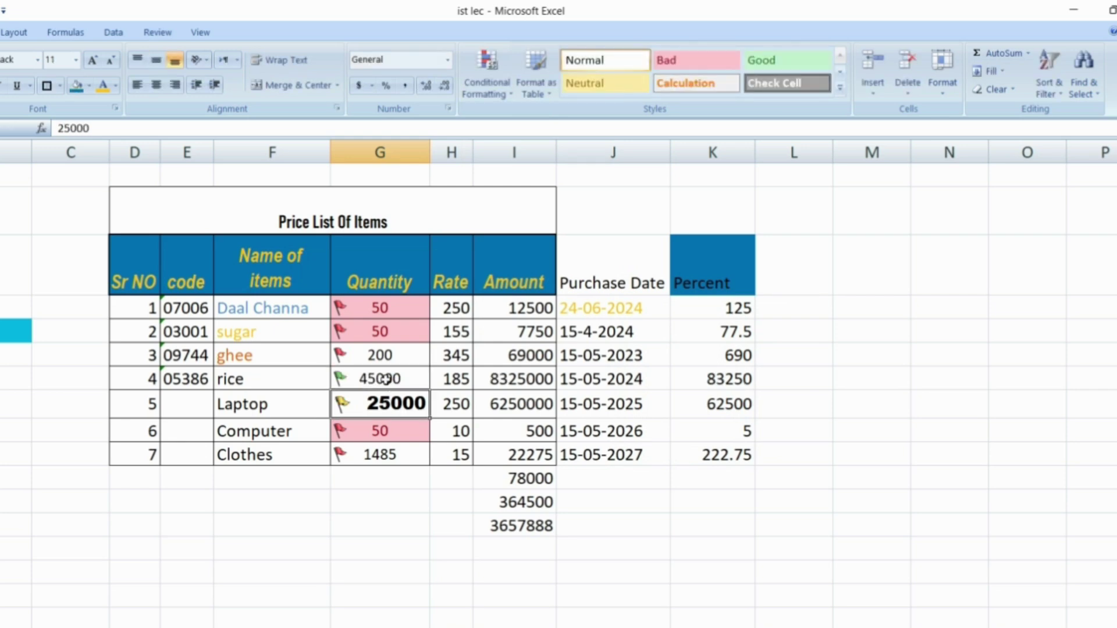
click(338, 381)
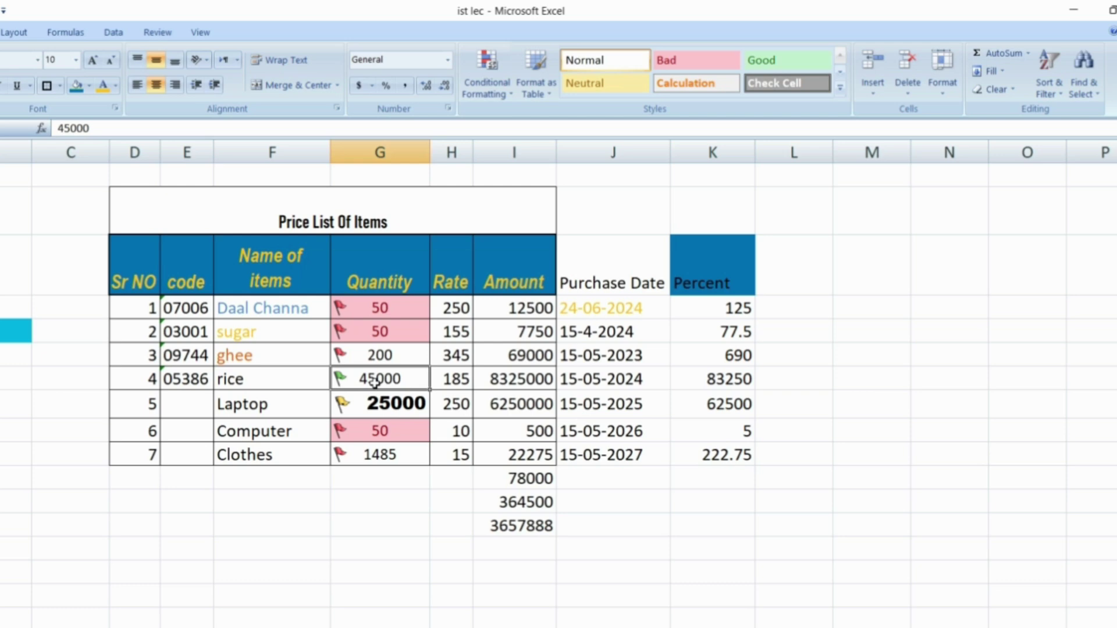
Set the Clothes quantity to 245000000.
click(384, 454)
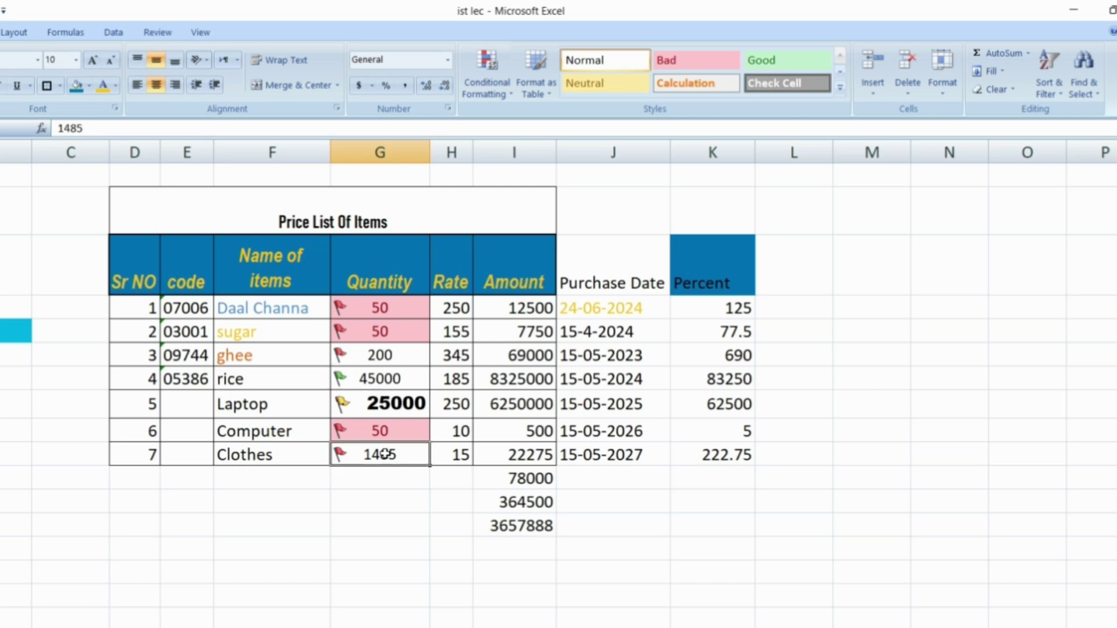
text(2)
key(Return)
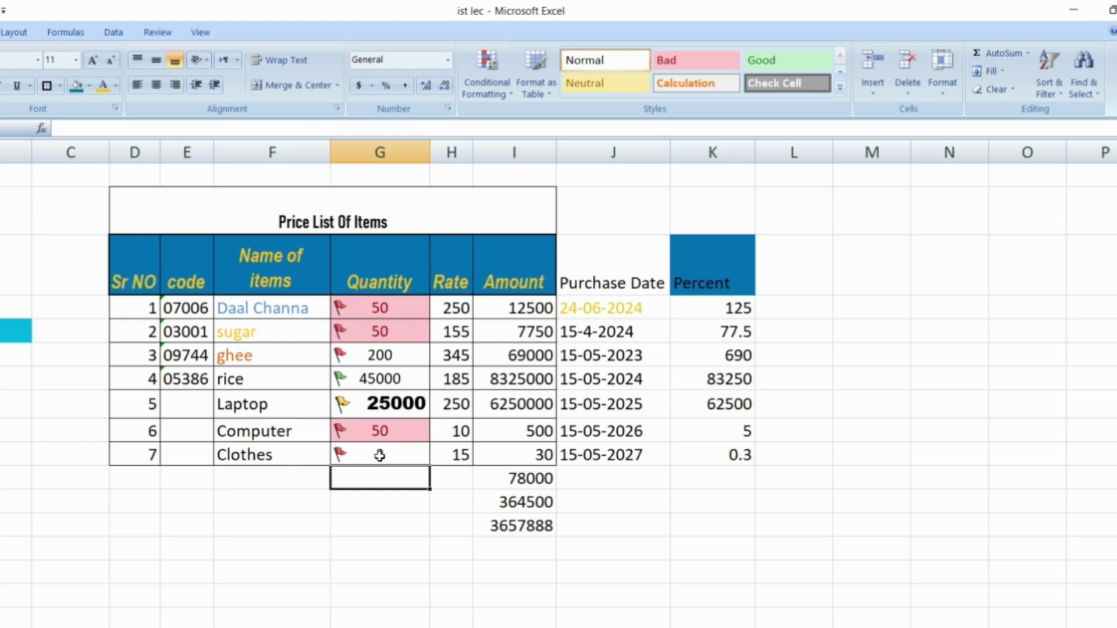
click(380, 455)
text(2450)
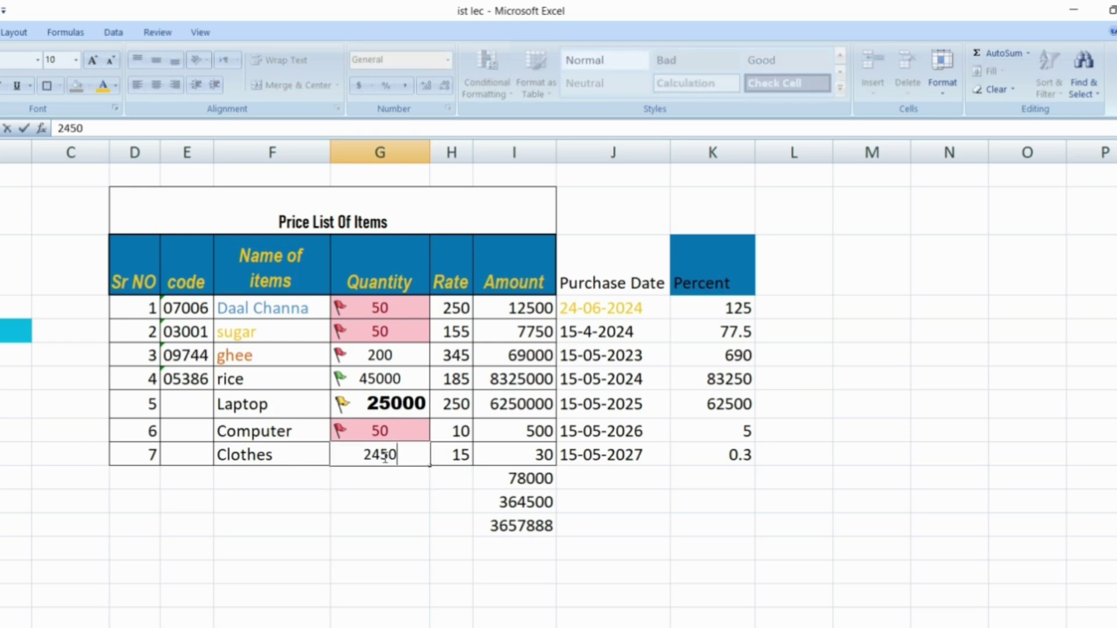
text(00000)
key(Return)
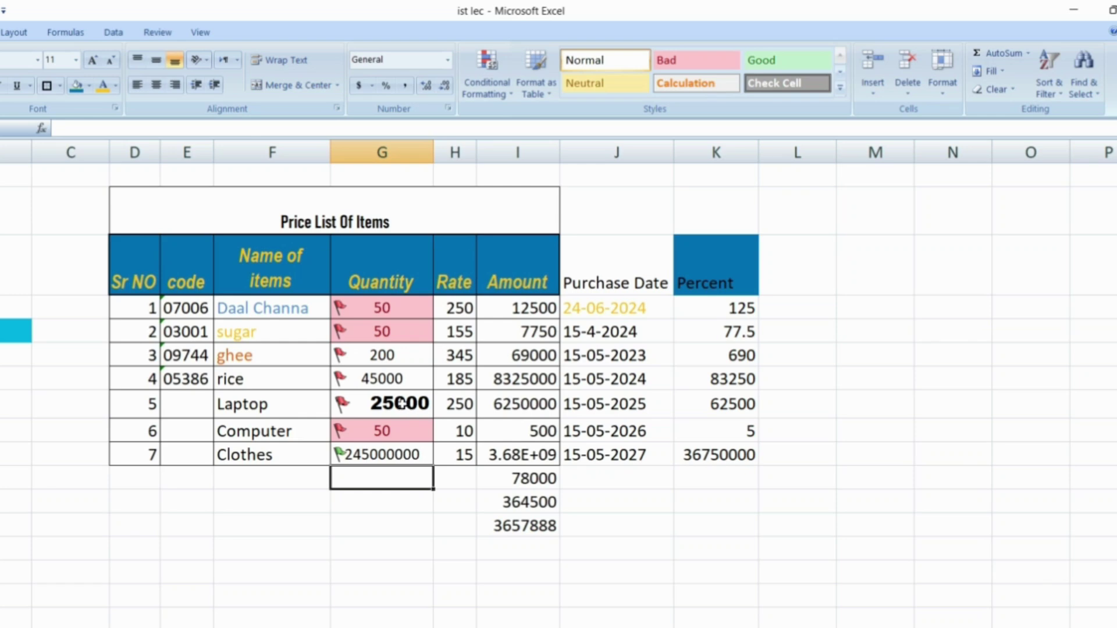
Set the Laptop quantity to 250000000 and widen column G so the full number is displayed.
click(435, 401)
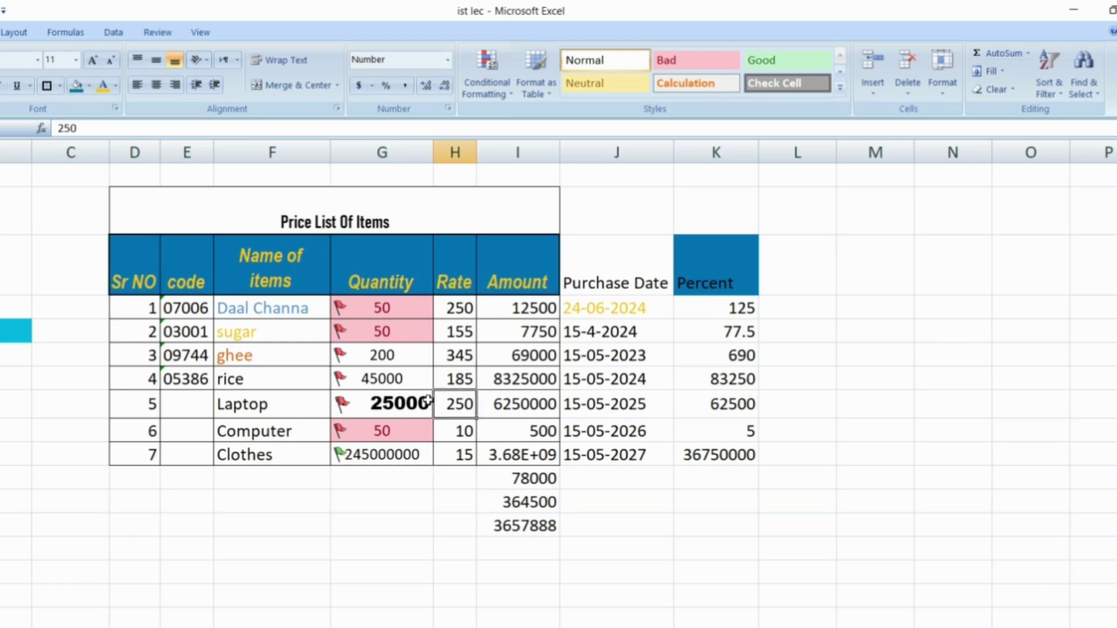
click(428, 401)
double_click(427, 402)
text(0000)
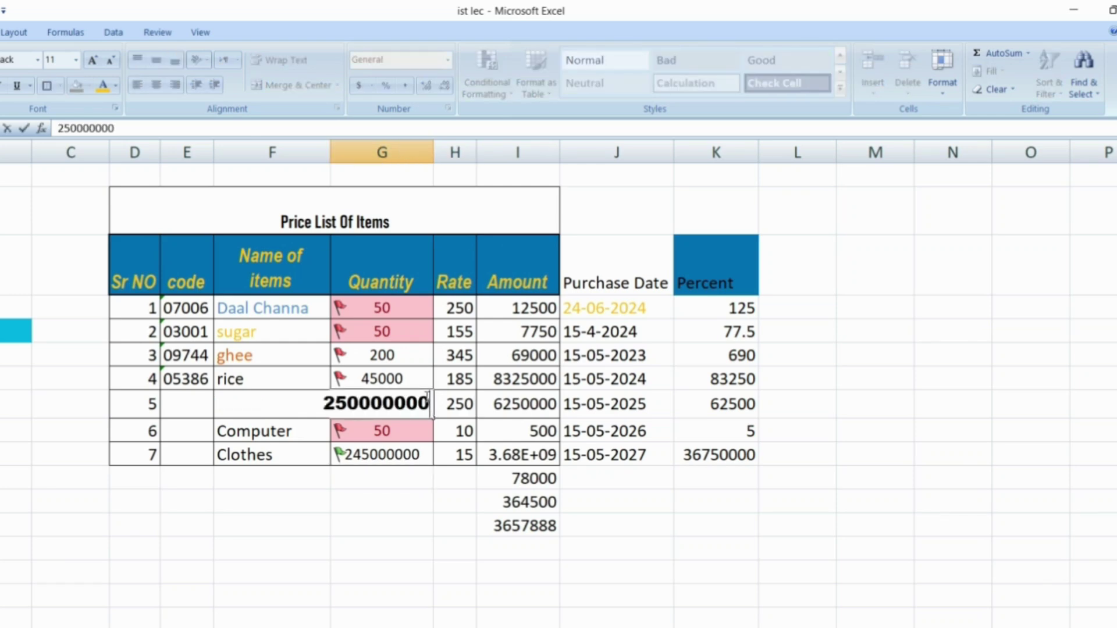
key(Return)
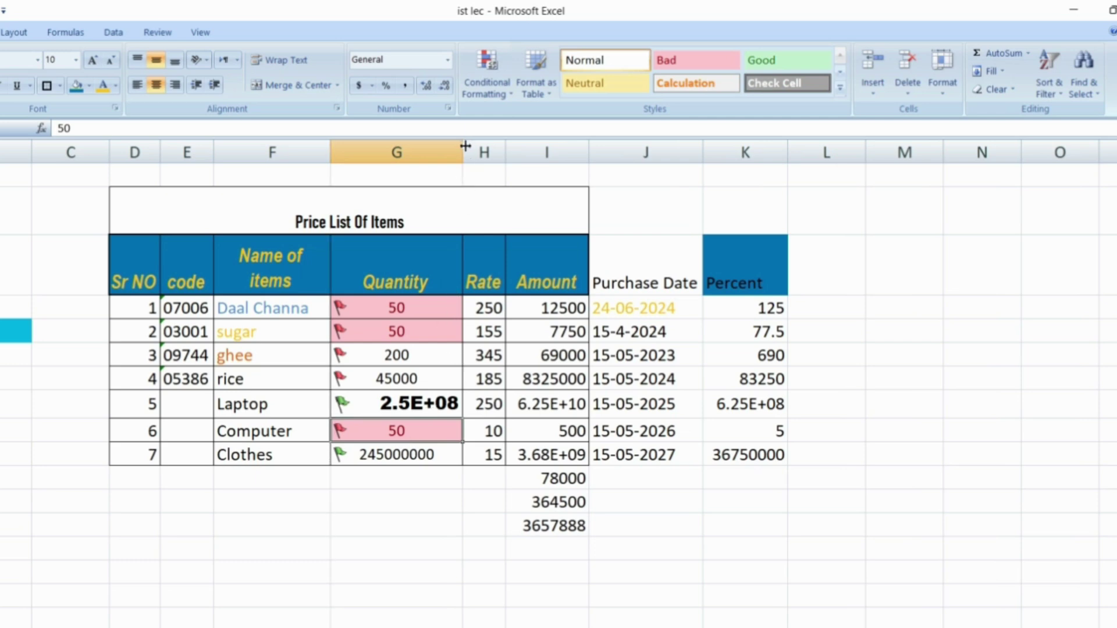
drag(466, 147, 501, 256)
click(443, 454)
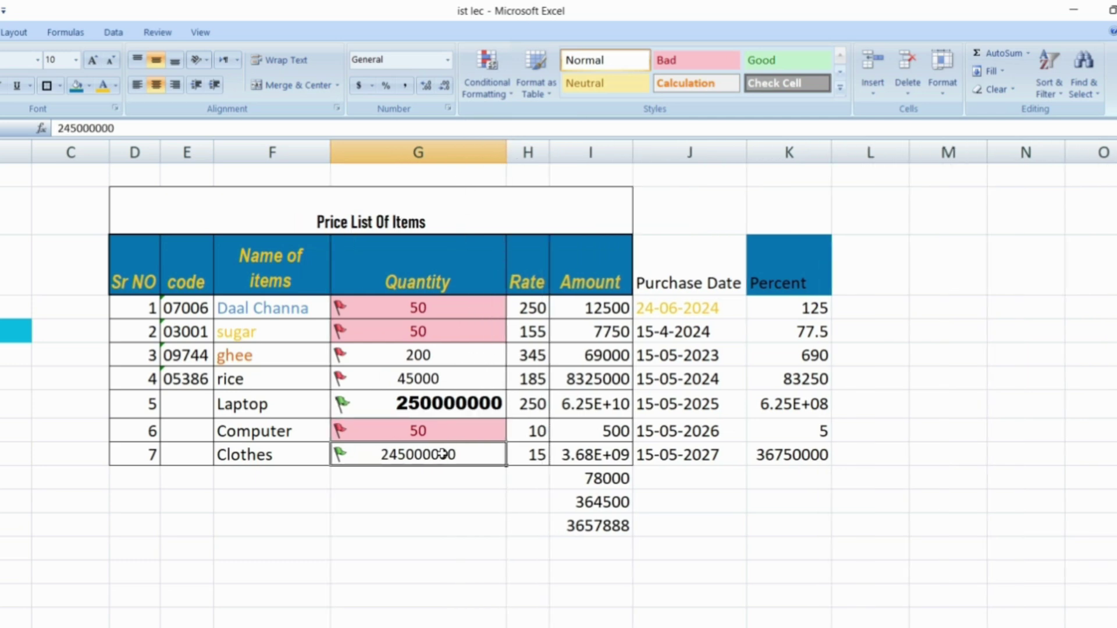
click(393, 144)
click(508, 97)
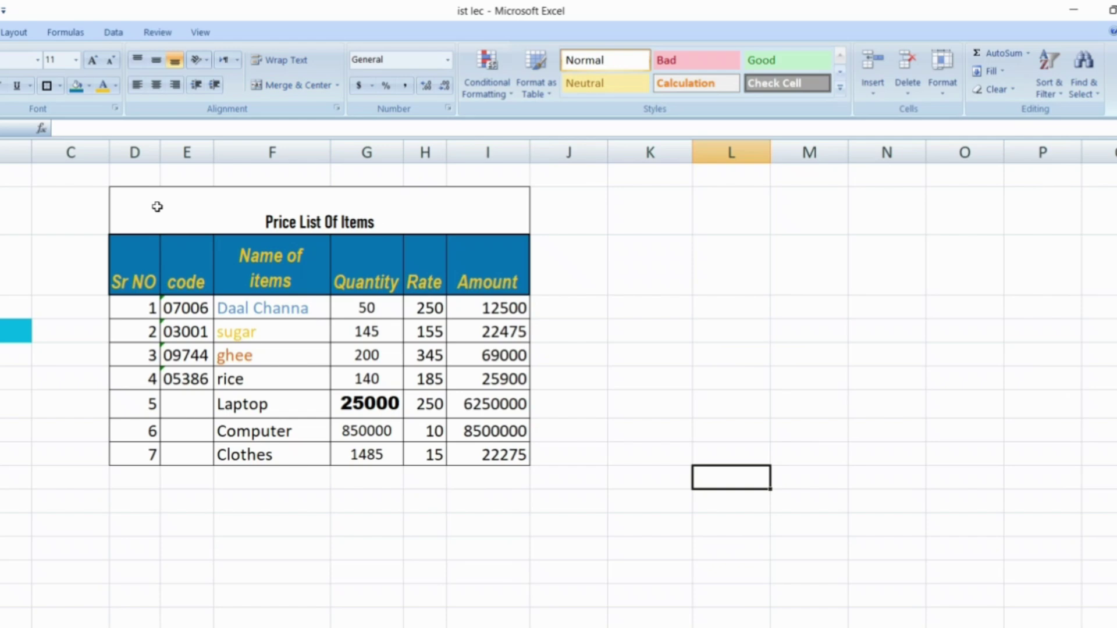
Try to format D2:I10, title row included, as a light red banded table without the headers option, and undo it.
drag(158, 207, 425, 459)
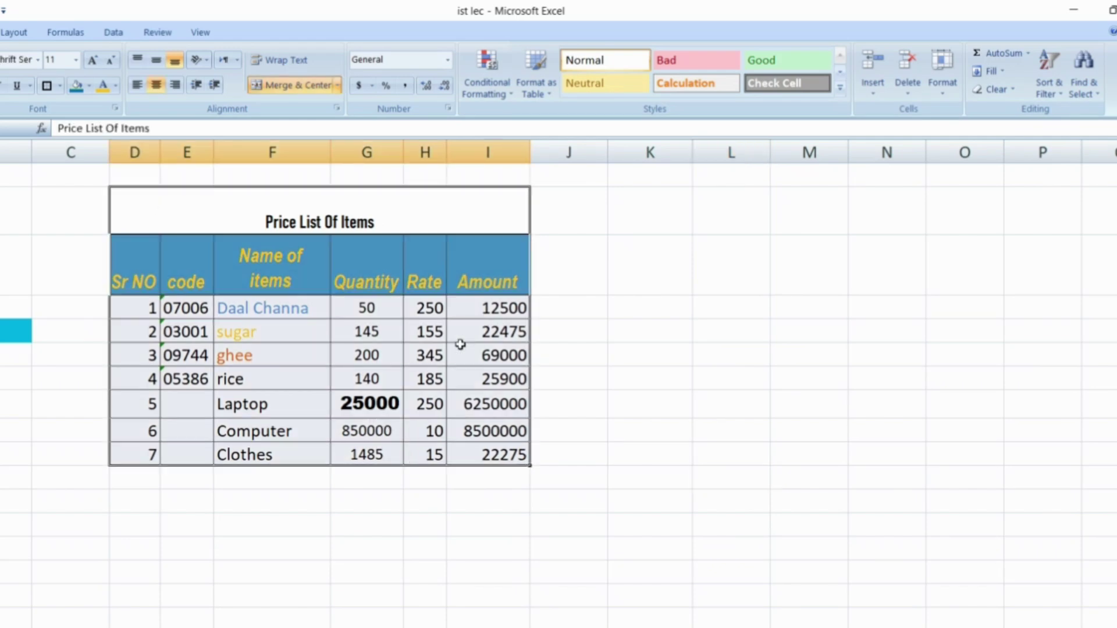
click(558, 104)
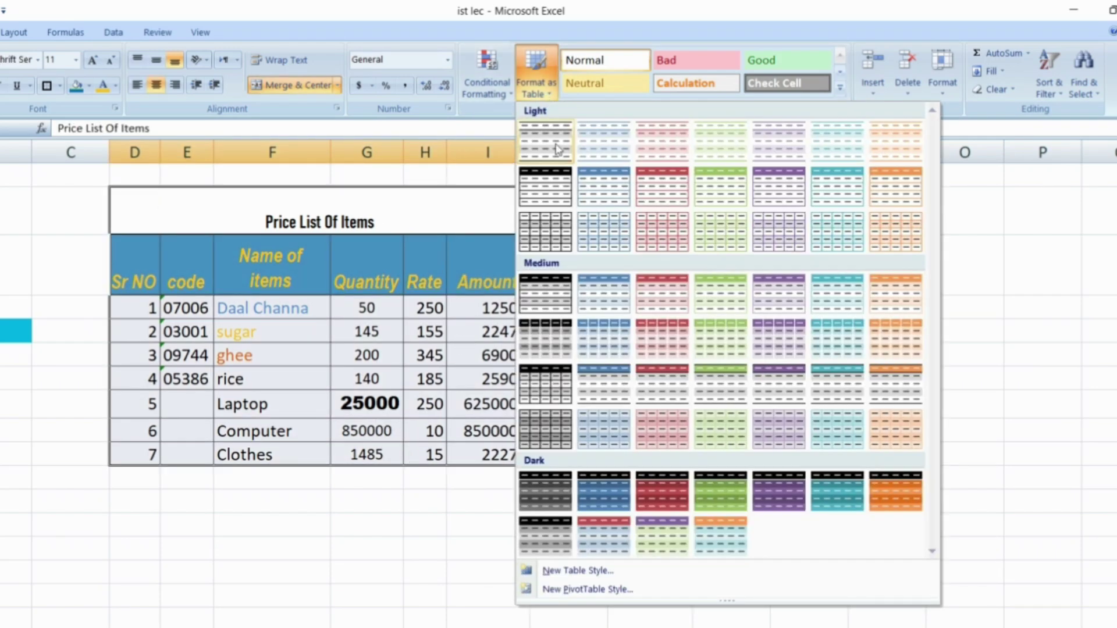
click(661, 150)
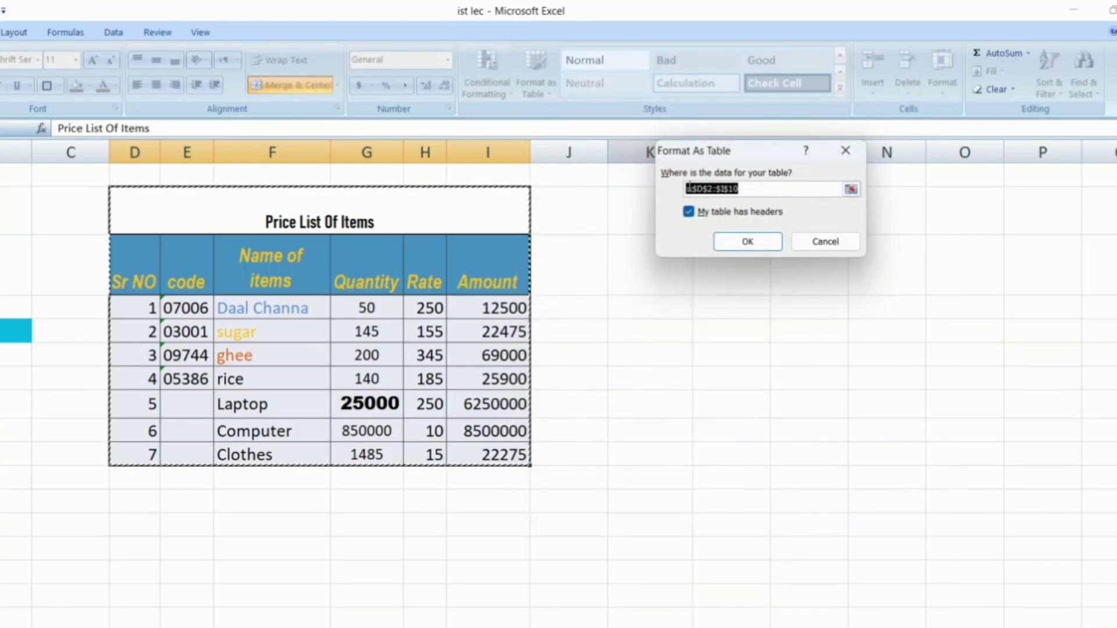
click(689, 213)
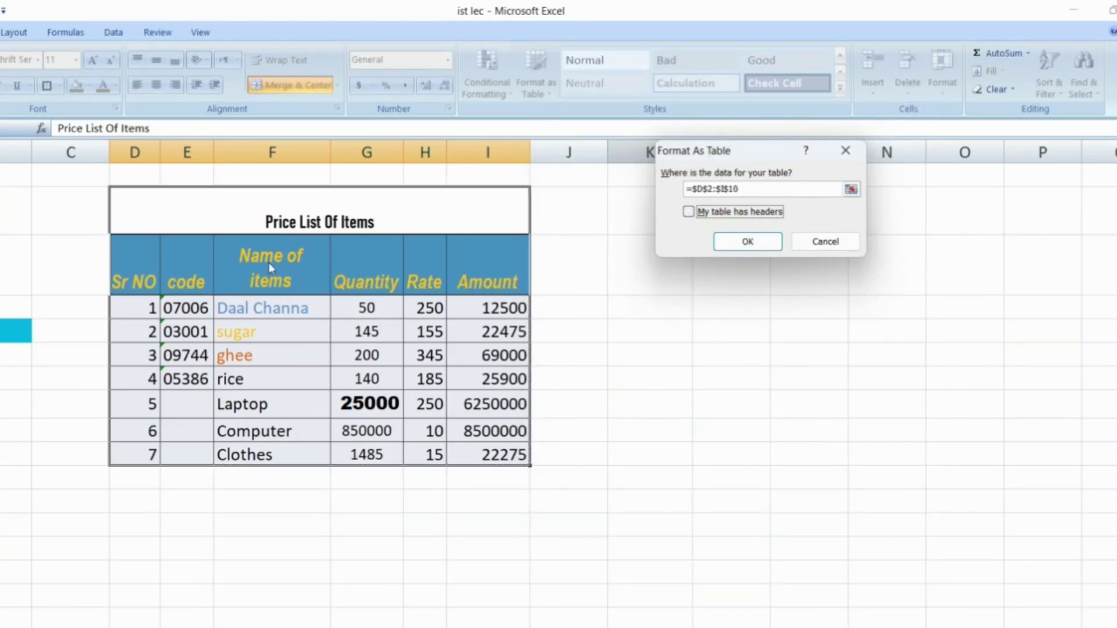
click(745, 242)
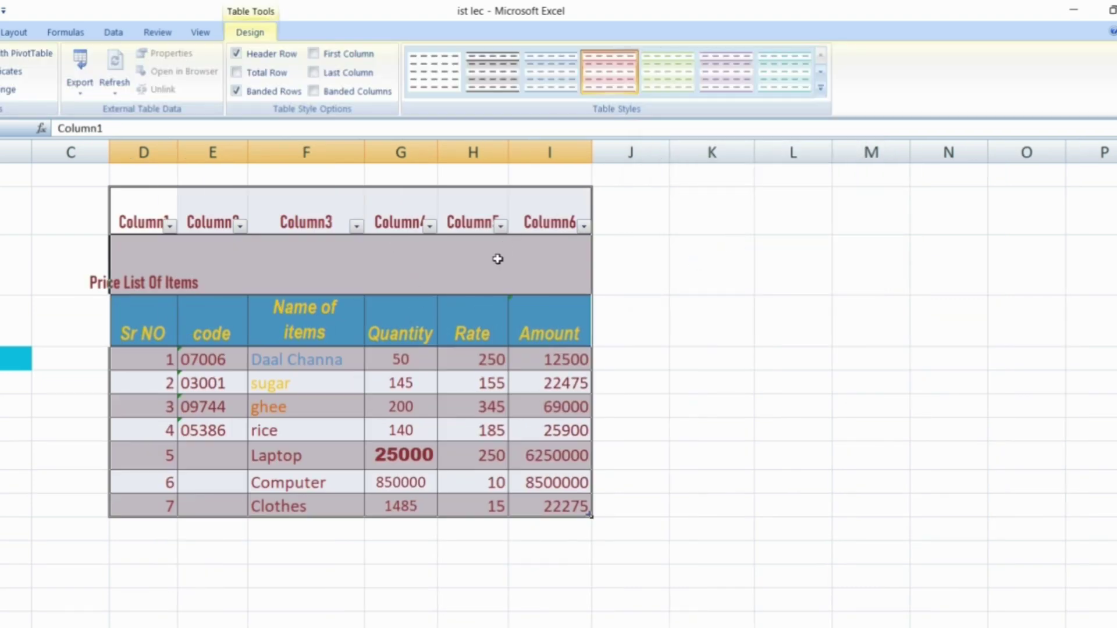
key(ctrl+z)
Format D3:I10 as a table with headers in the black-header Light style, and remove the header filter buttons.
click(339, 262)
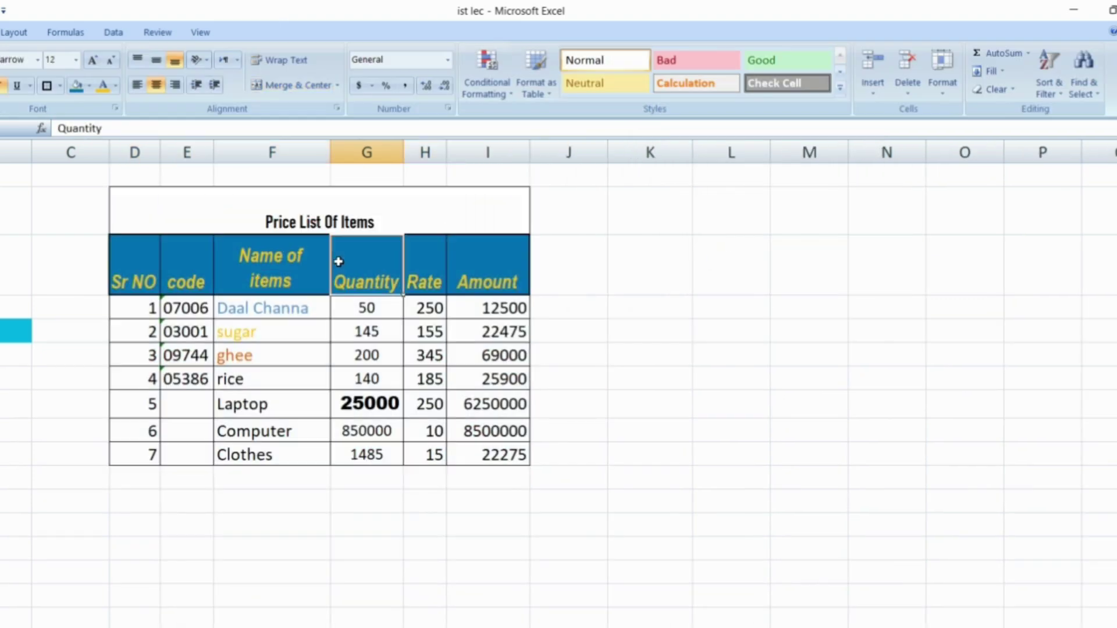
drag(152, 258, 498, 460)
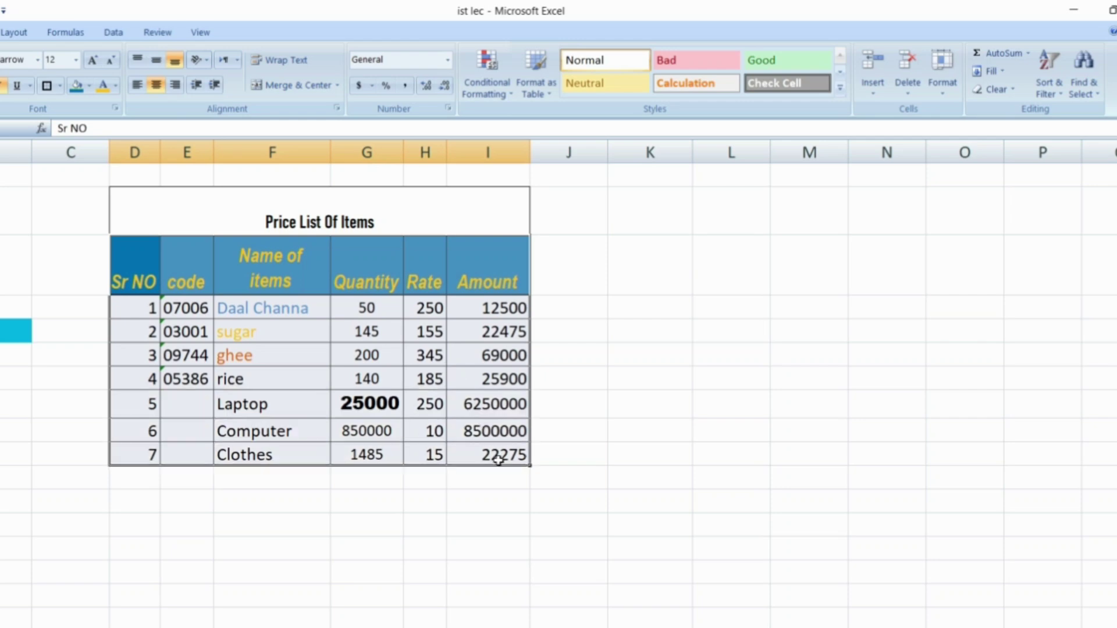
click(536, 93)
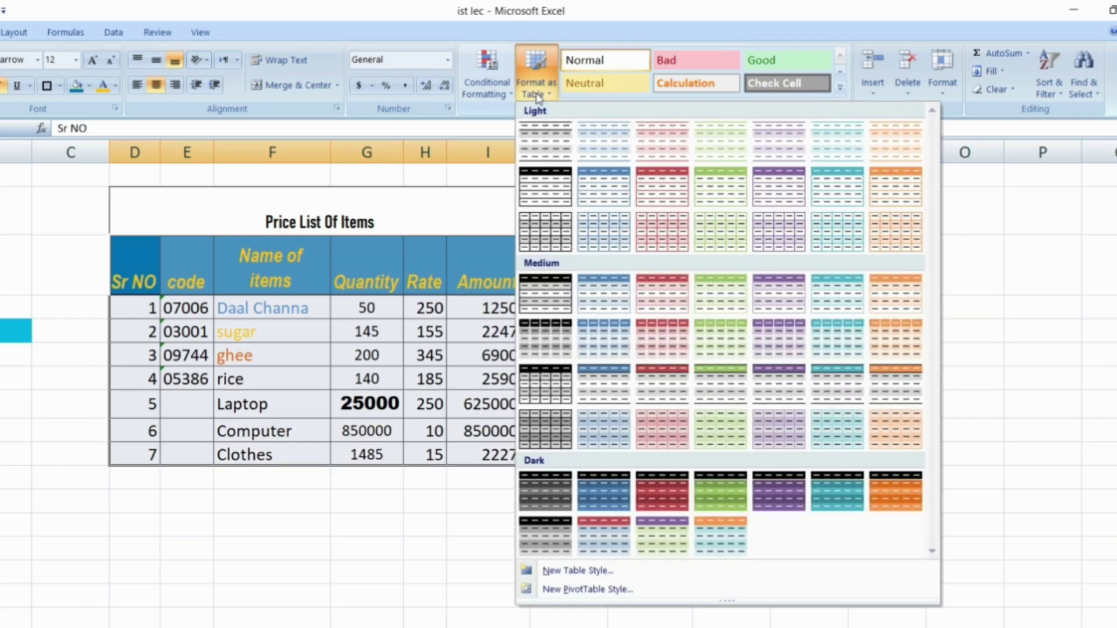
click(565, 191)
click(749, 242)
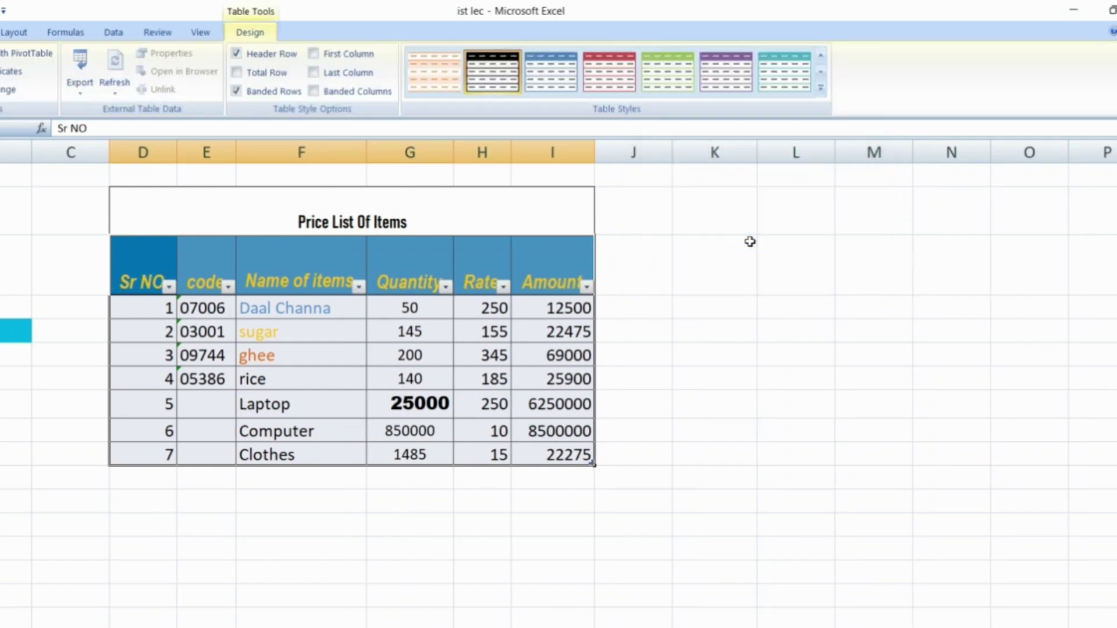
click(450, 355)
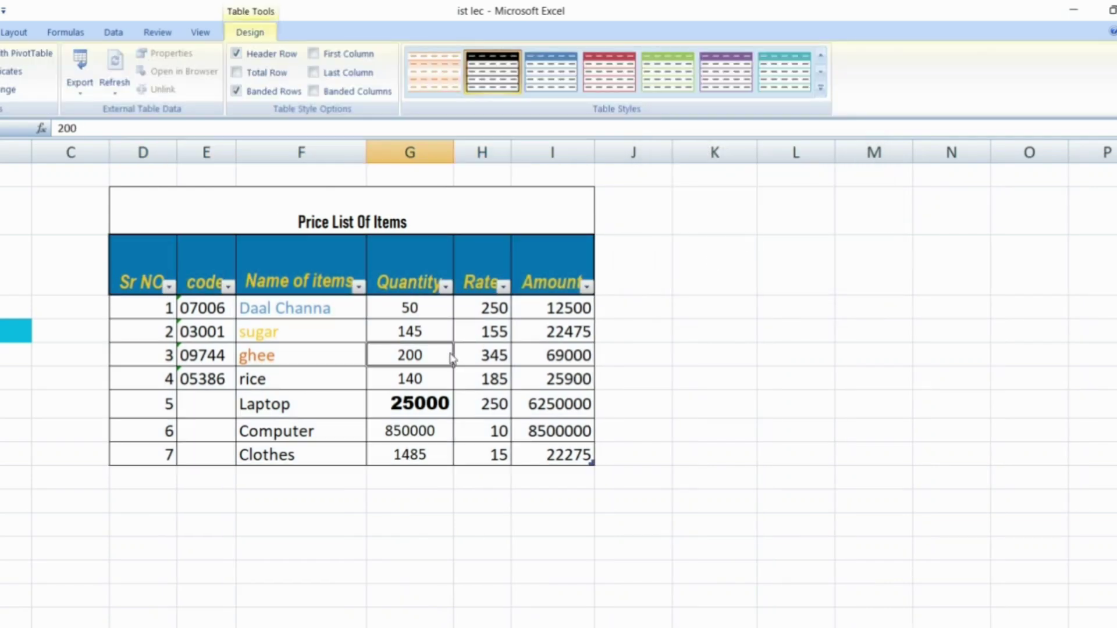
click(381, 378)
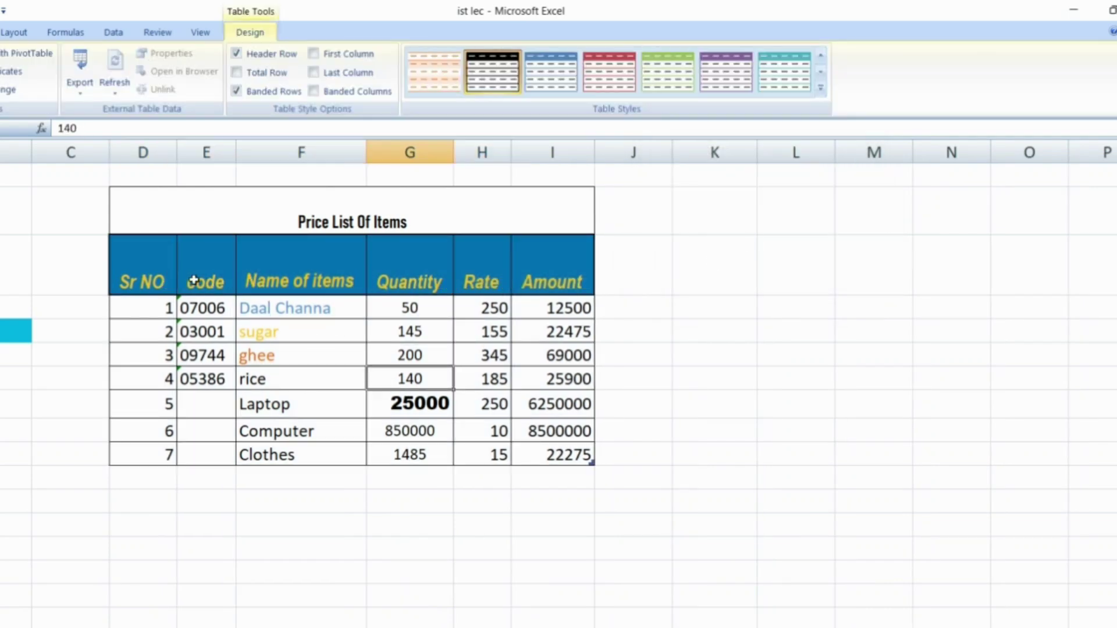
Restyle the table with the orange banded Medium style and turn off its Header Row option.
drag(142, 256, 589, 459)
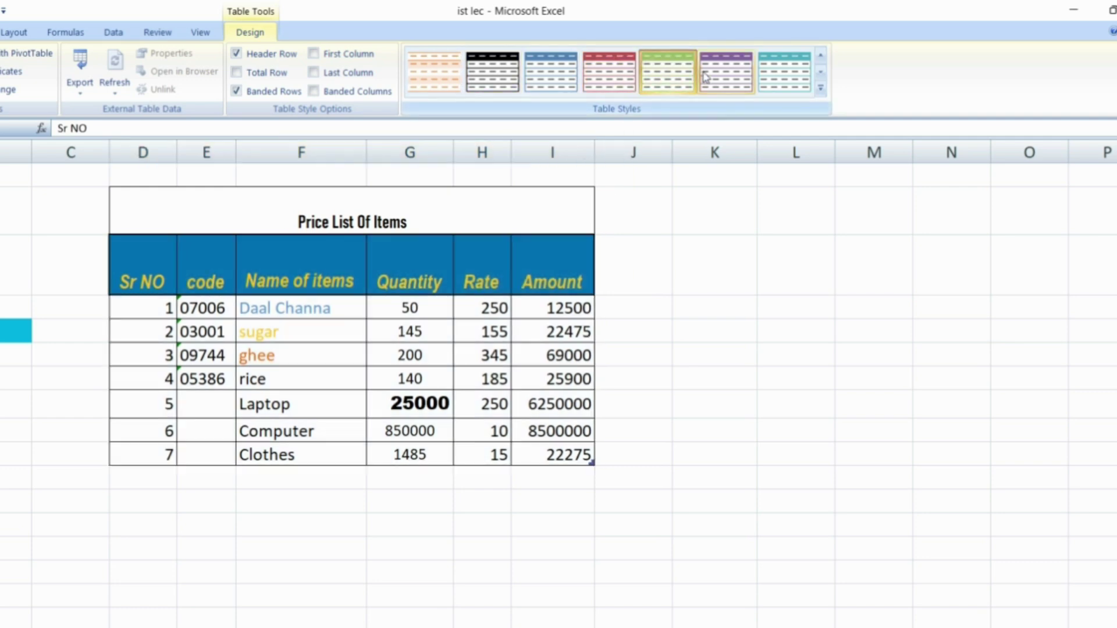
click(821, 88)
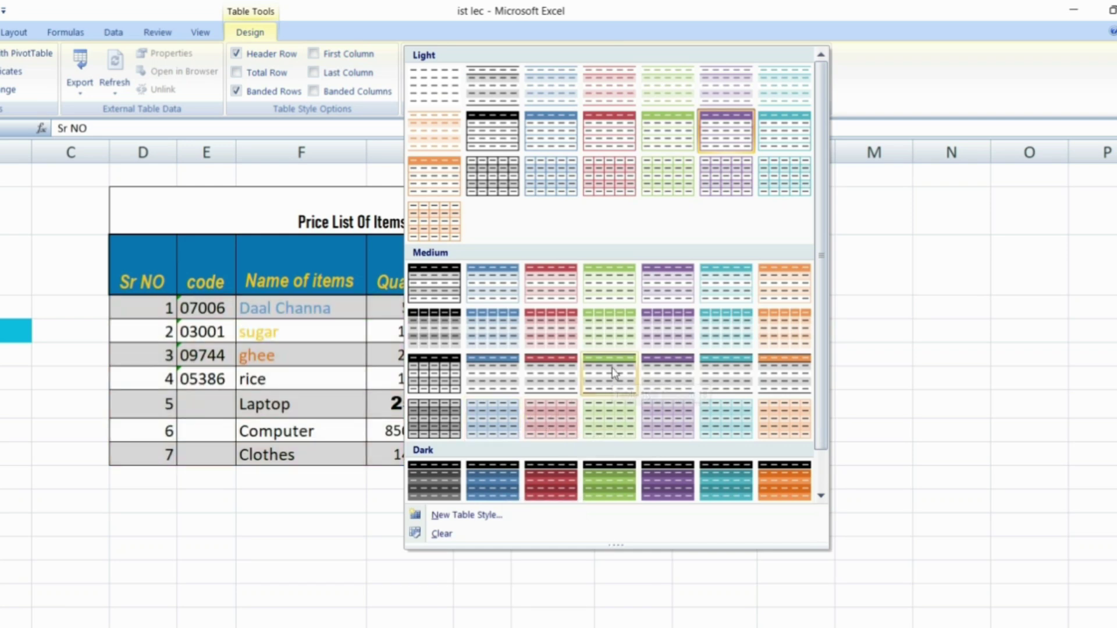
click(773, 333)
click(237, 54)
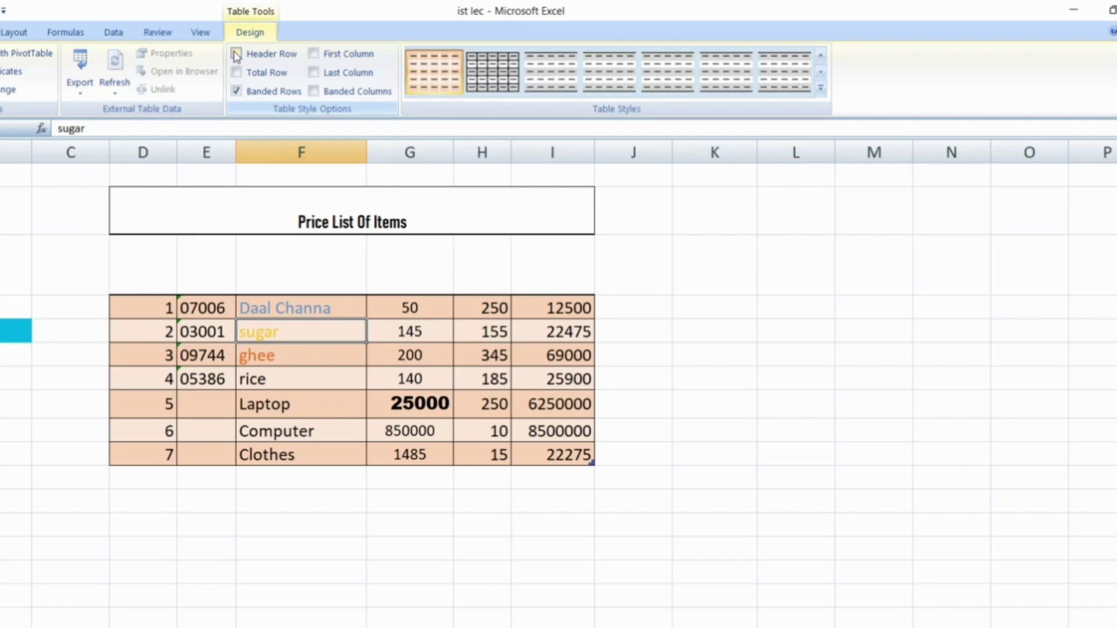
drag(155, 249, 527, 245)
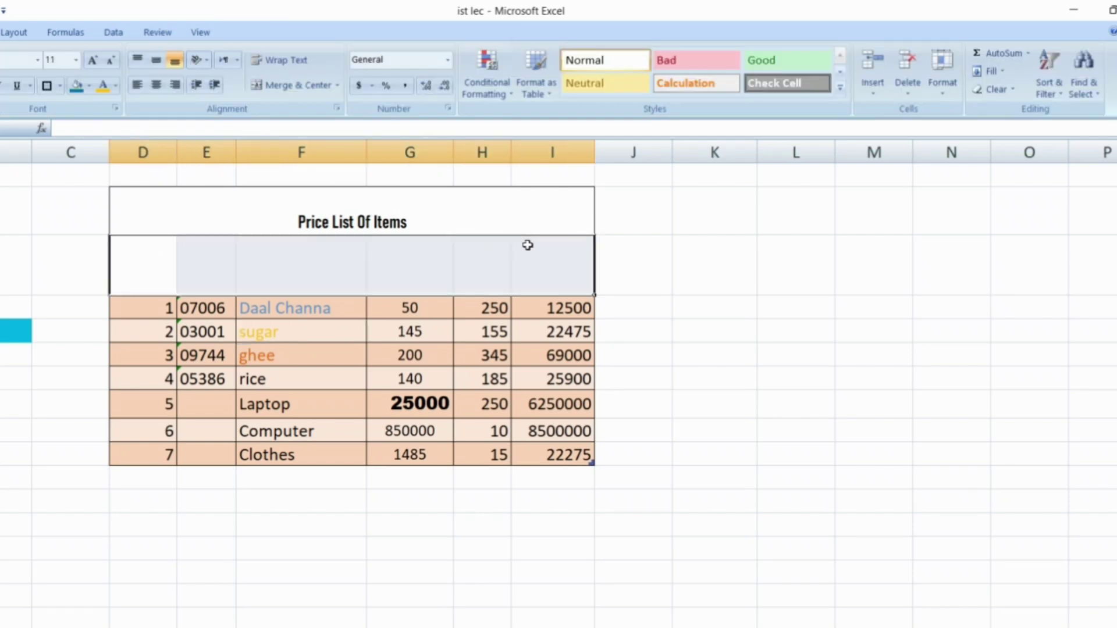
click(422, 406)
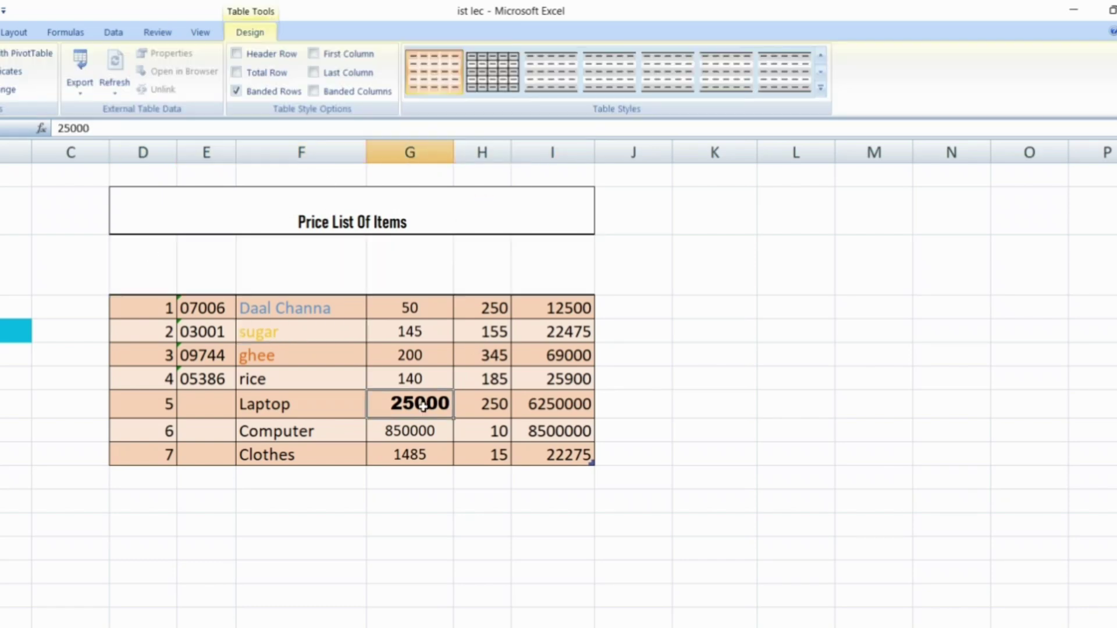
Add a total row to the orange table and turn on its Header Row option.
click(237, 73)
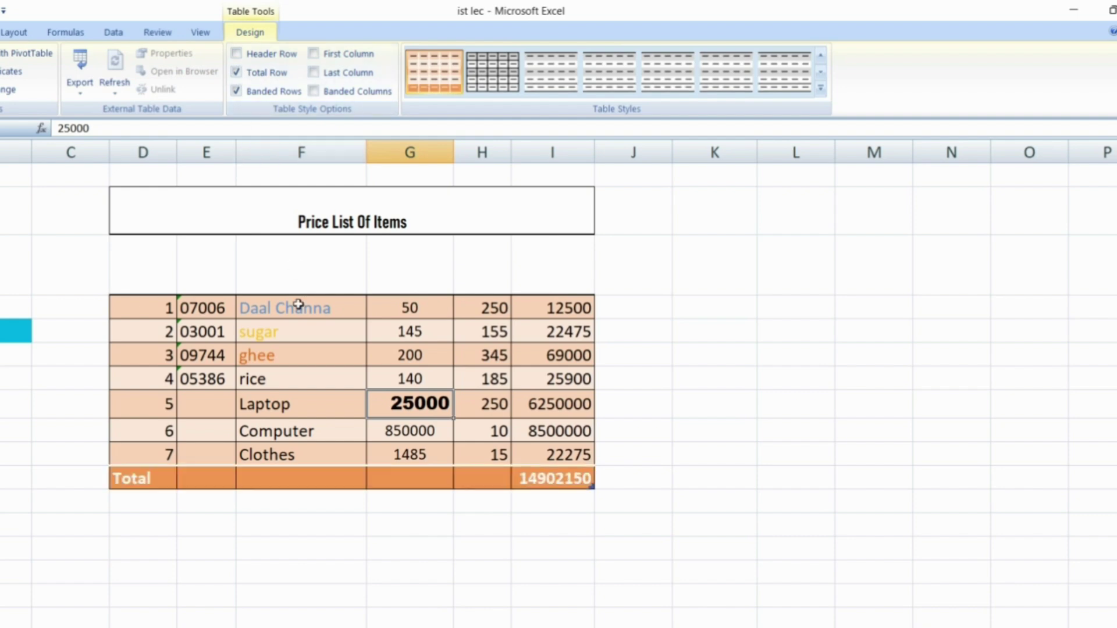
click(499, 78)
click(433, 72)
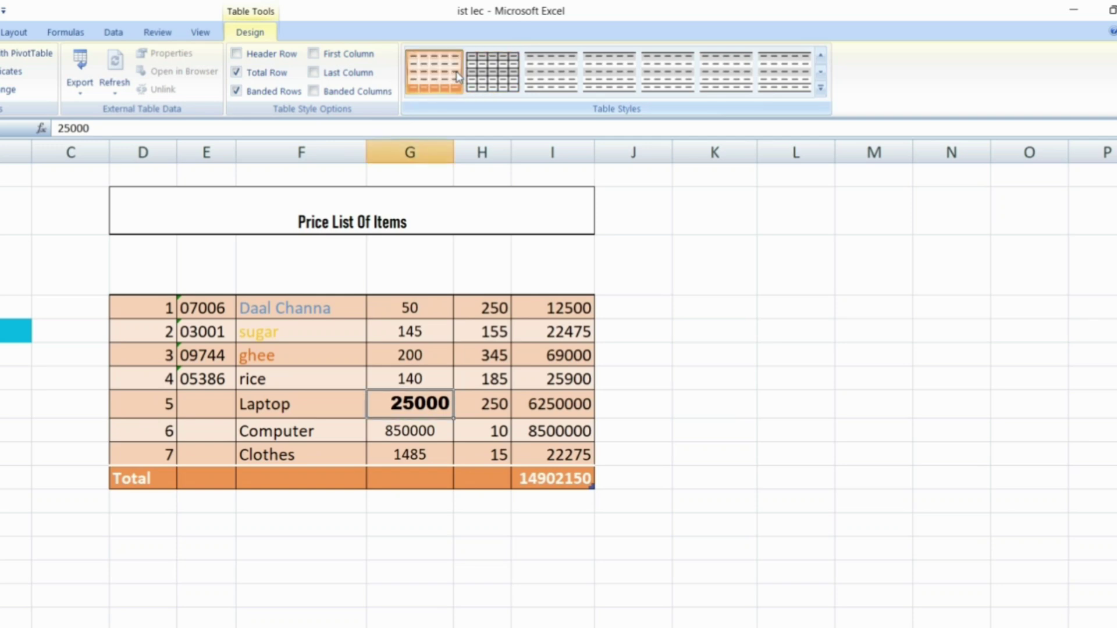
click(237, 54)
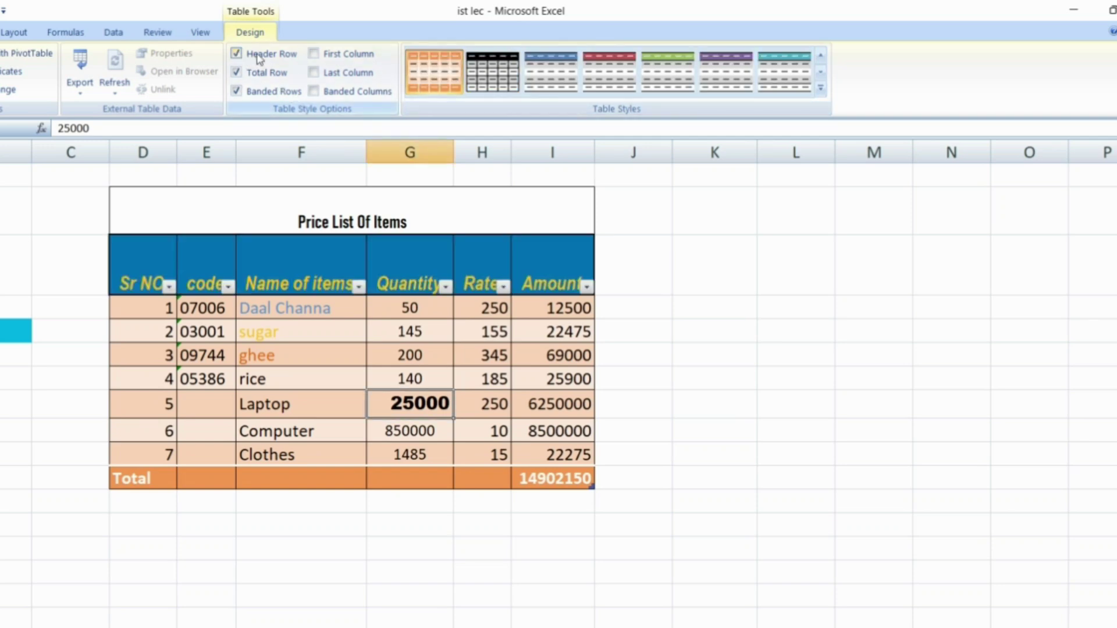
Enable the table's First Column, Last Column and Banded Columns options, and apply the red Medium style with grey bands.
click(313, 54)
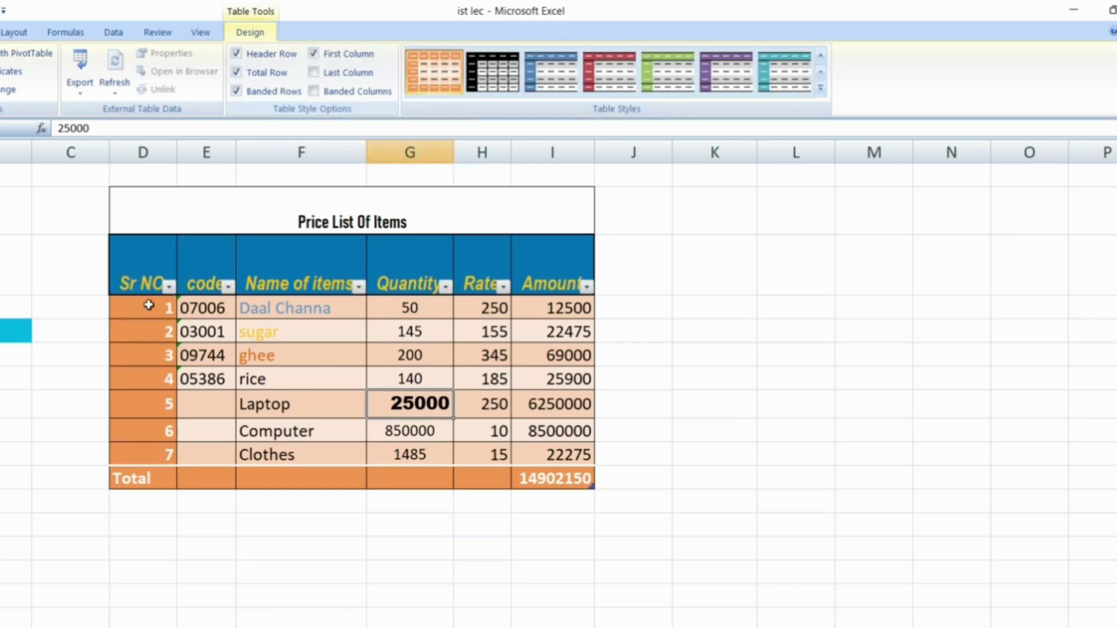
click(313, 72)
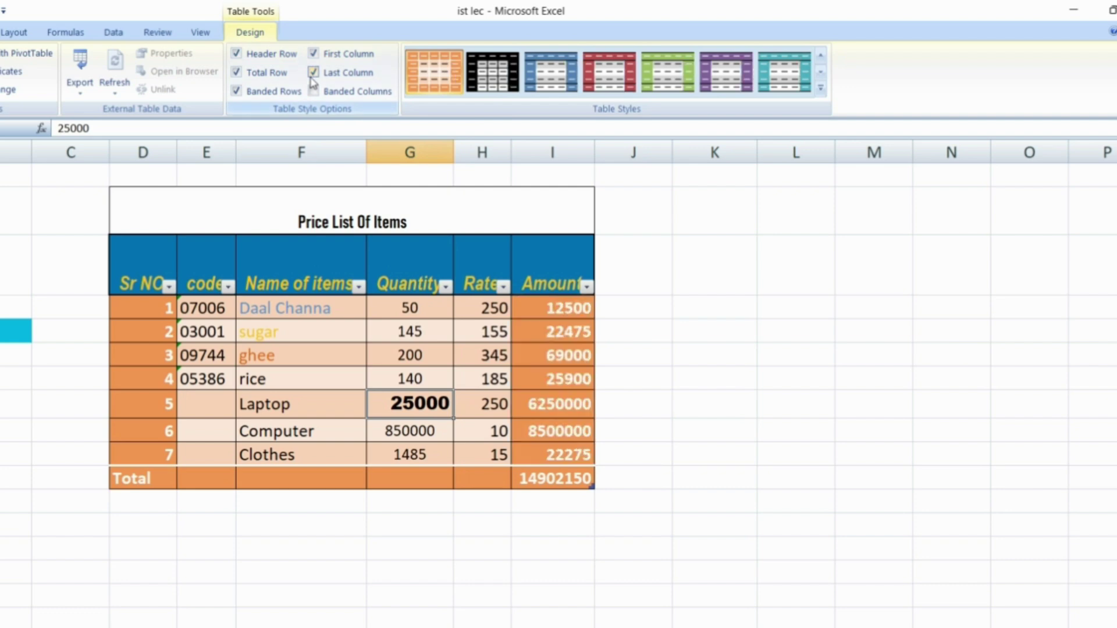
click(619, 74)
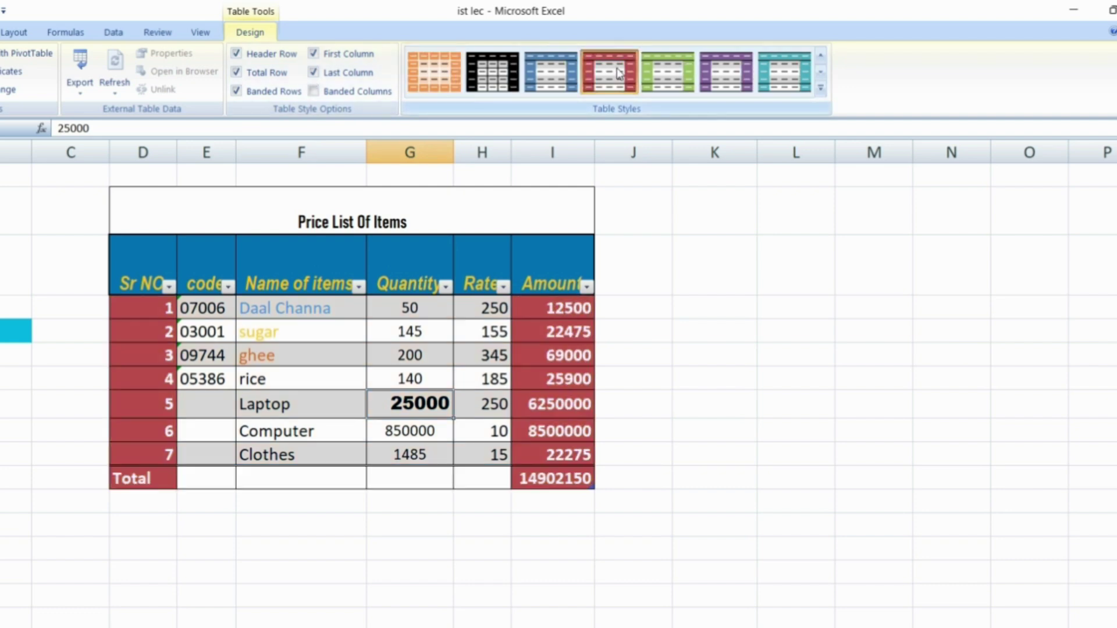
click(317, 93)
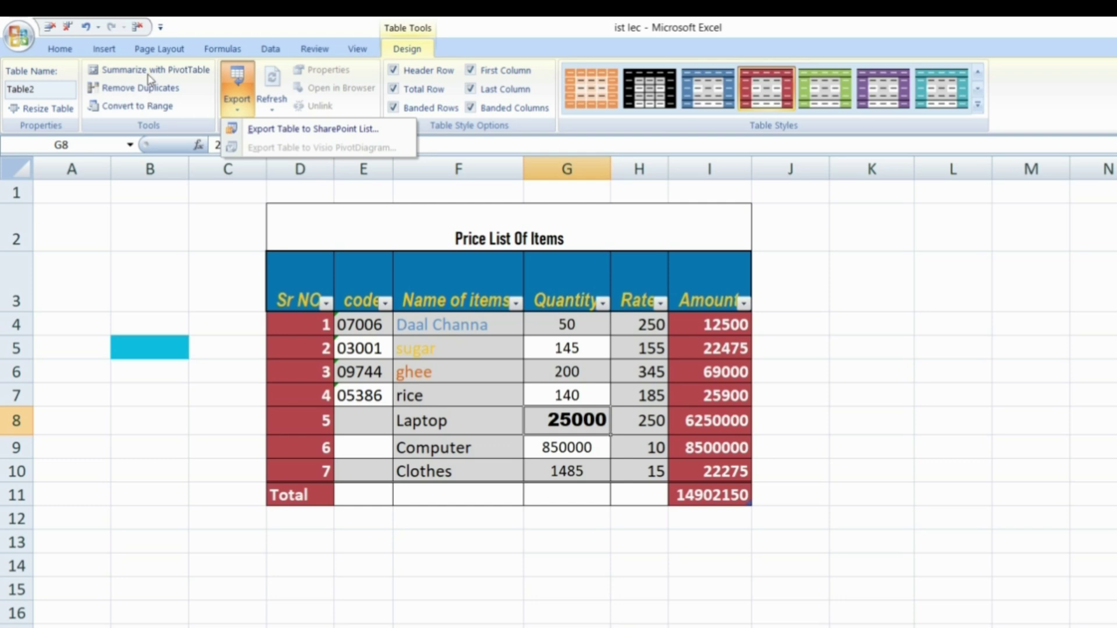
Look at the table's export options and its Resize Table range without changing either.
click(237, 81)
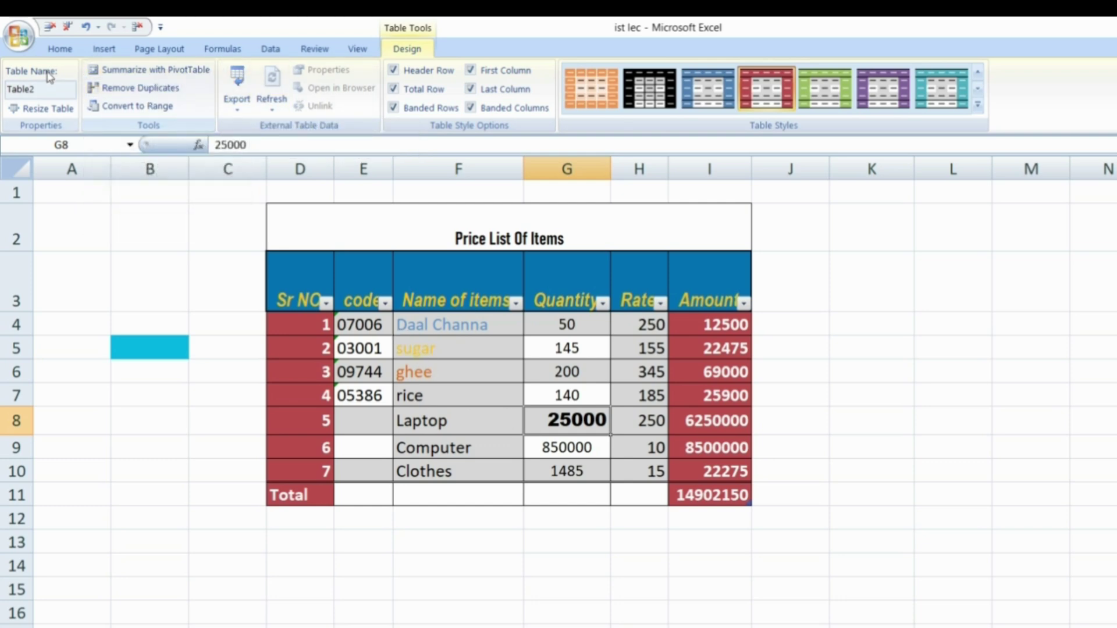
click(47, 110)
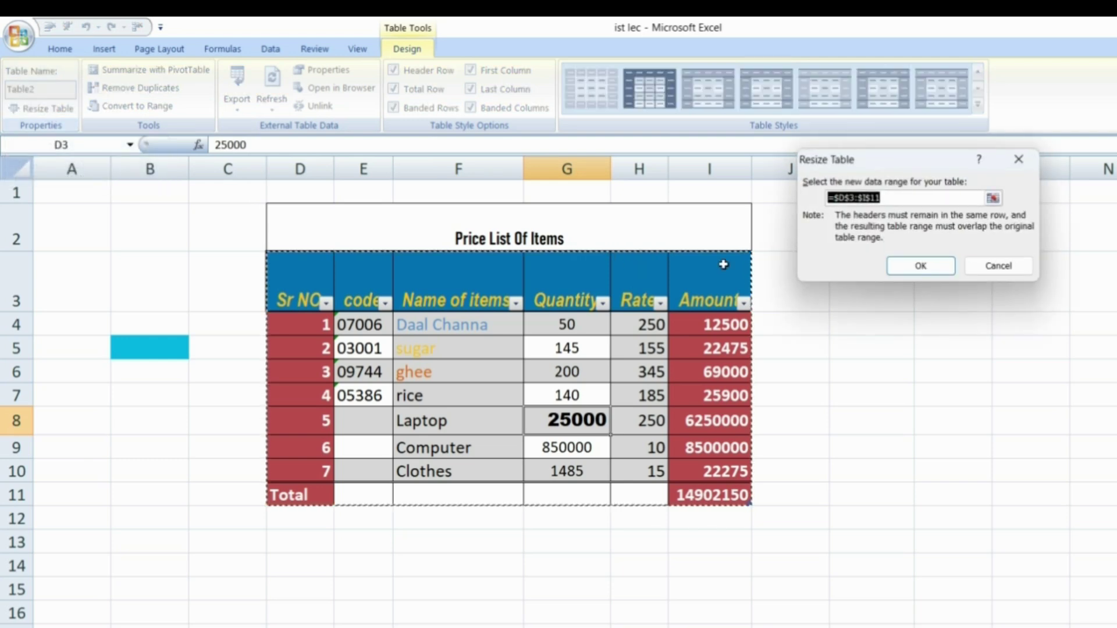
click(1000, 261)
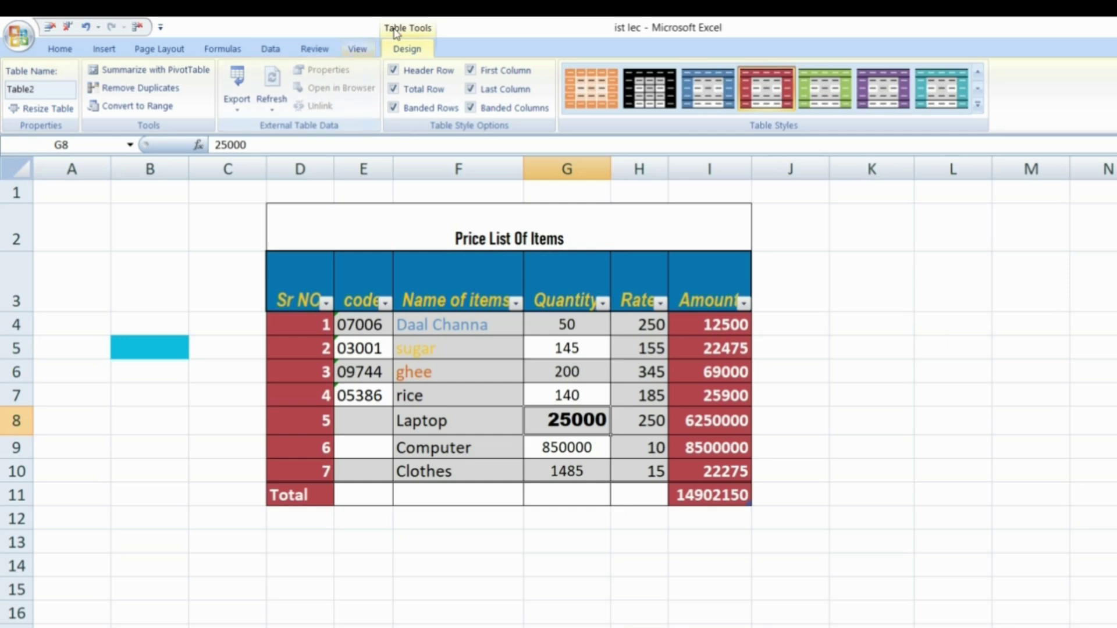
click(60, 49)
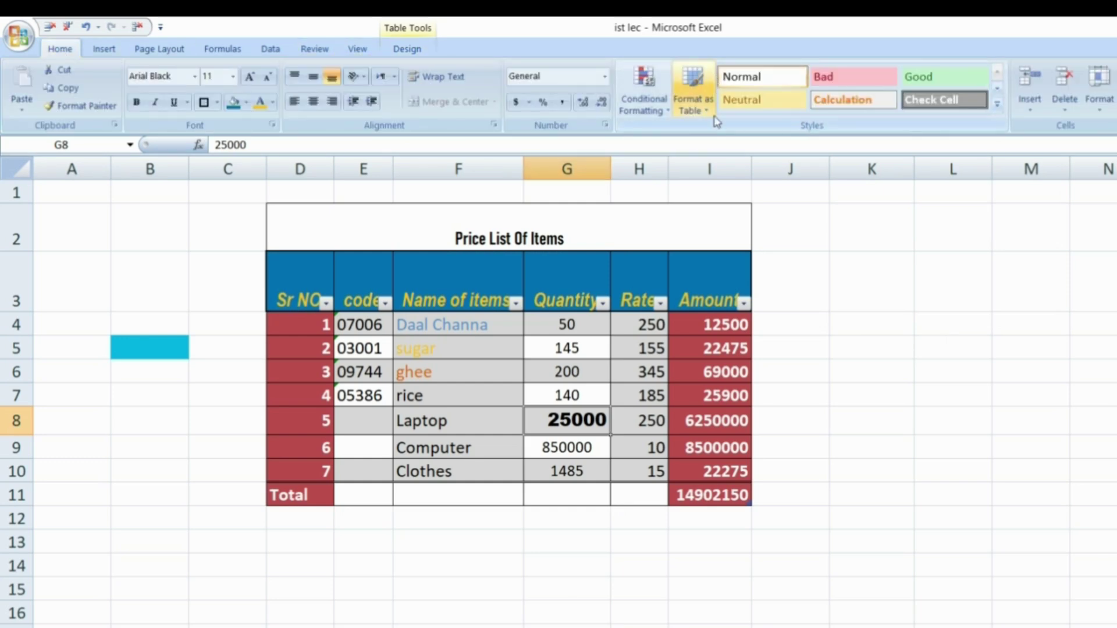
click(733, 348)
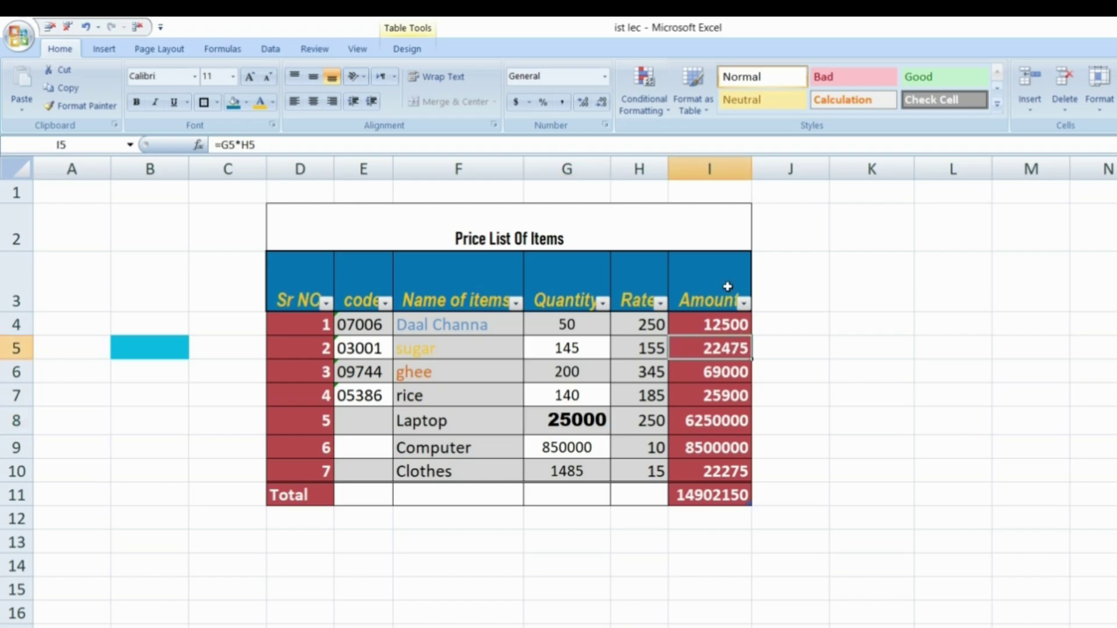